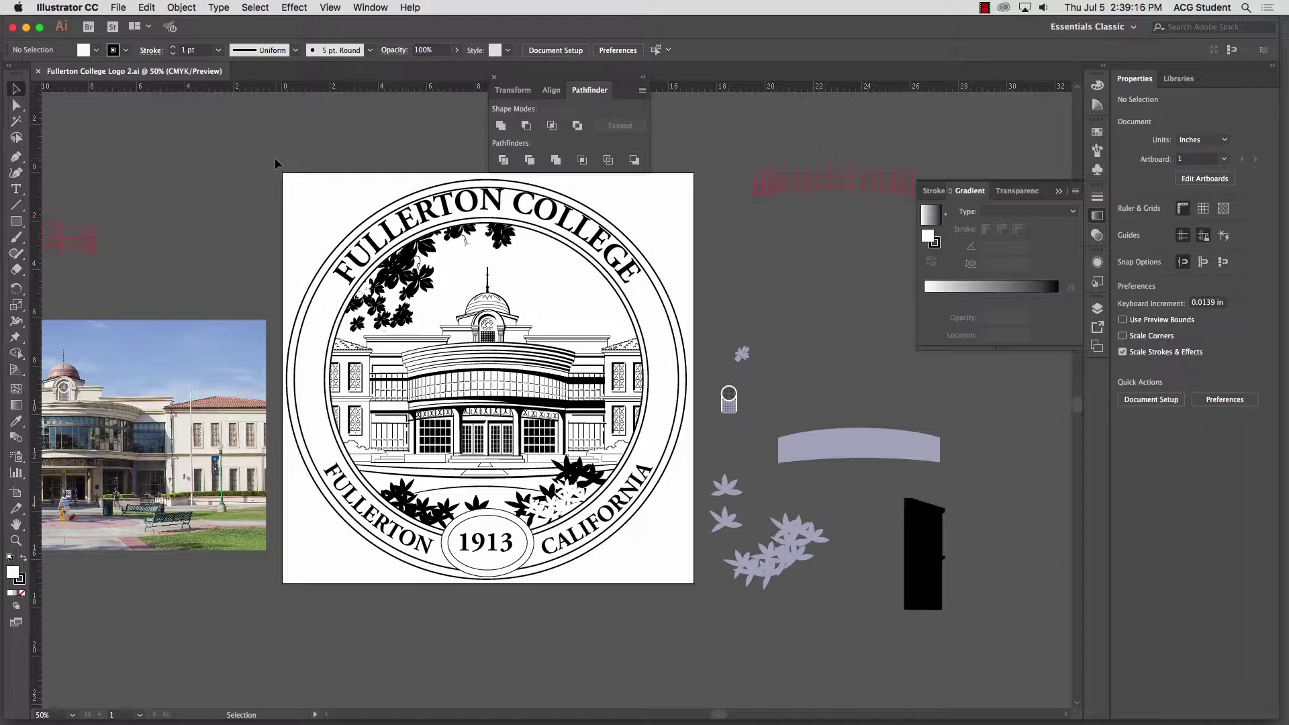
left_click(119, 7)
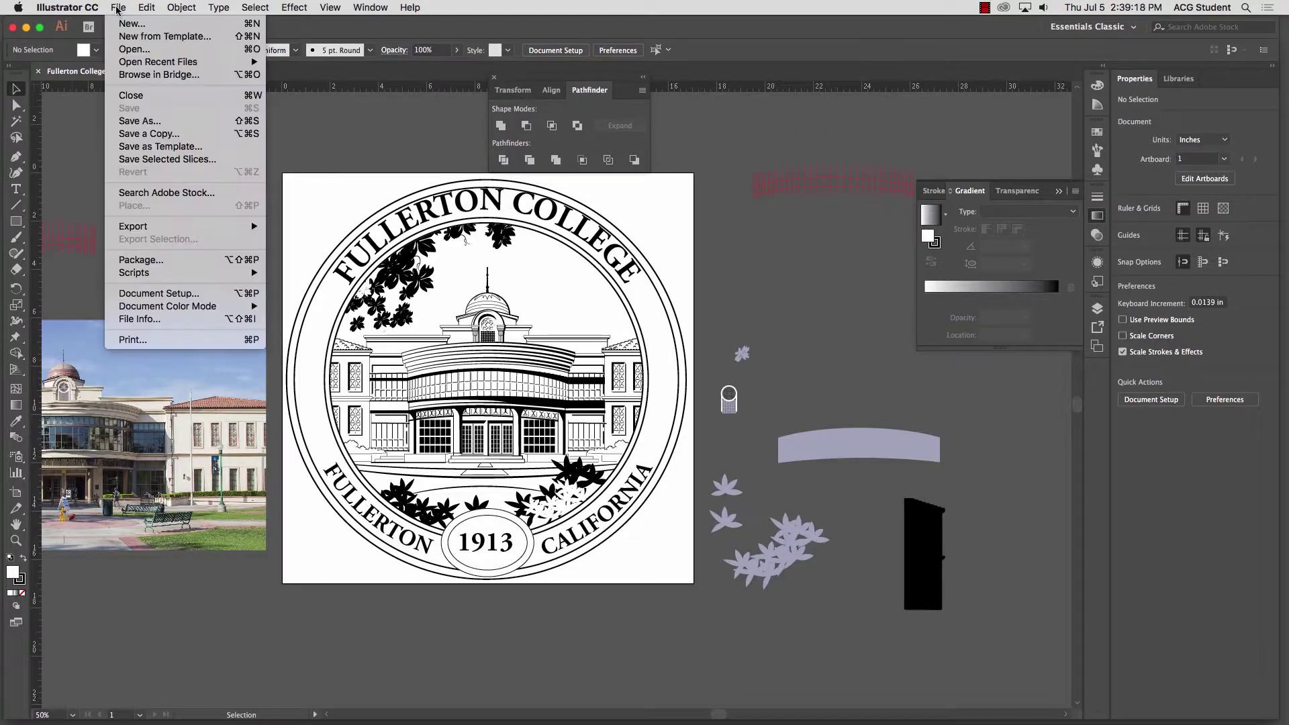
left_click(132, 122)
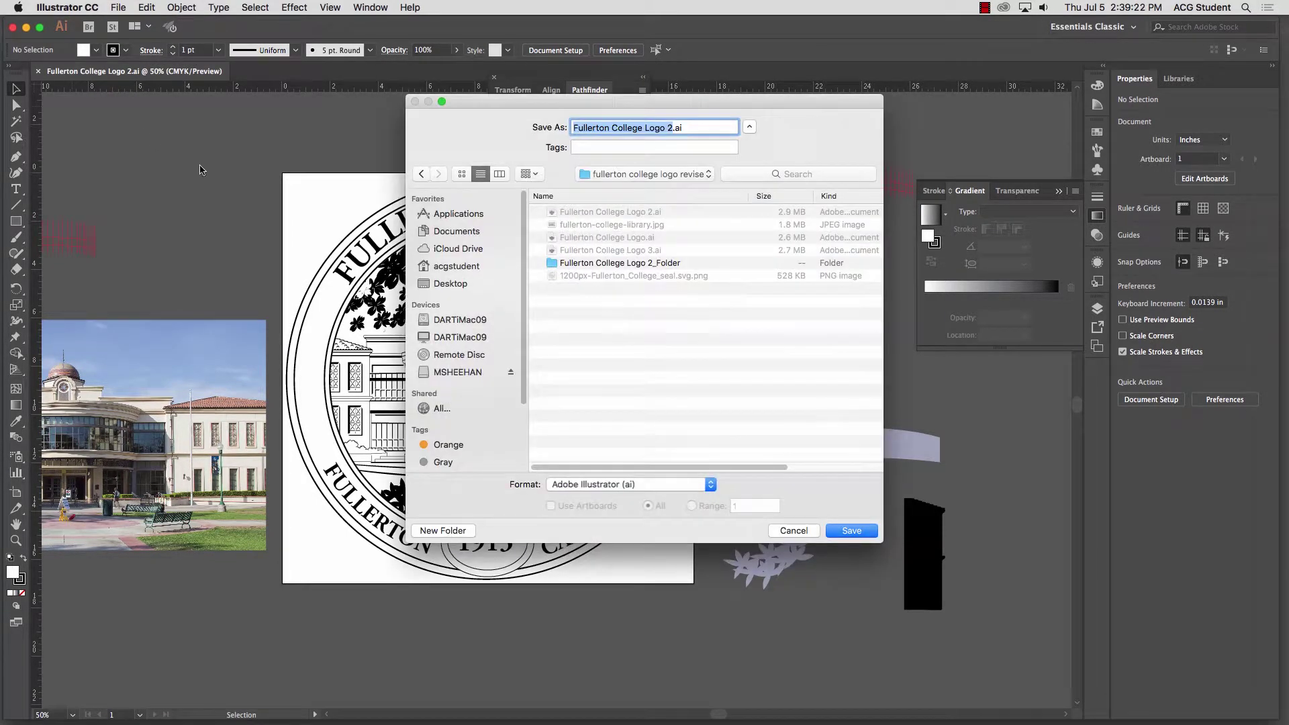
left_click(648, 485)
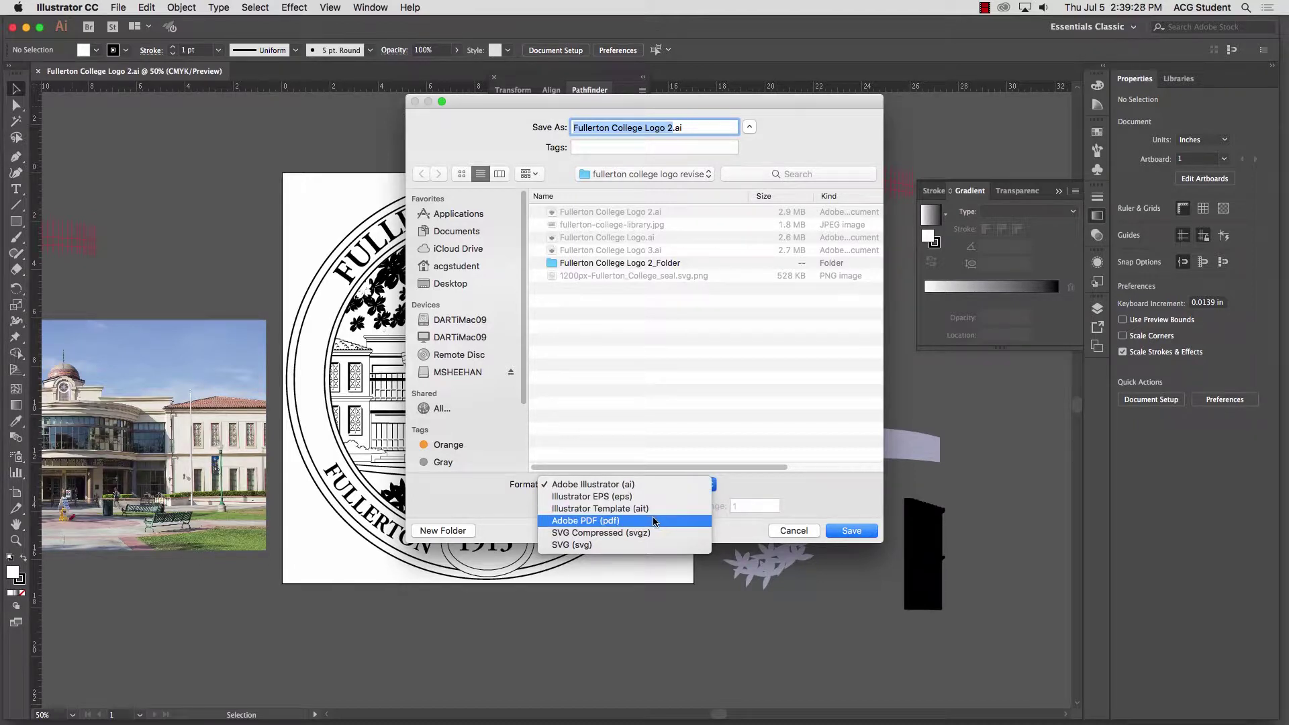
left_click(805, 532)
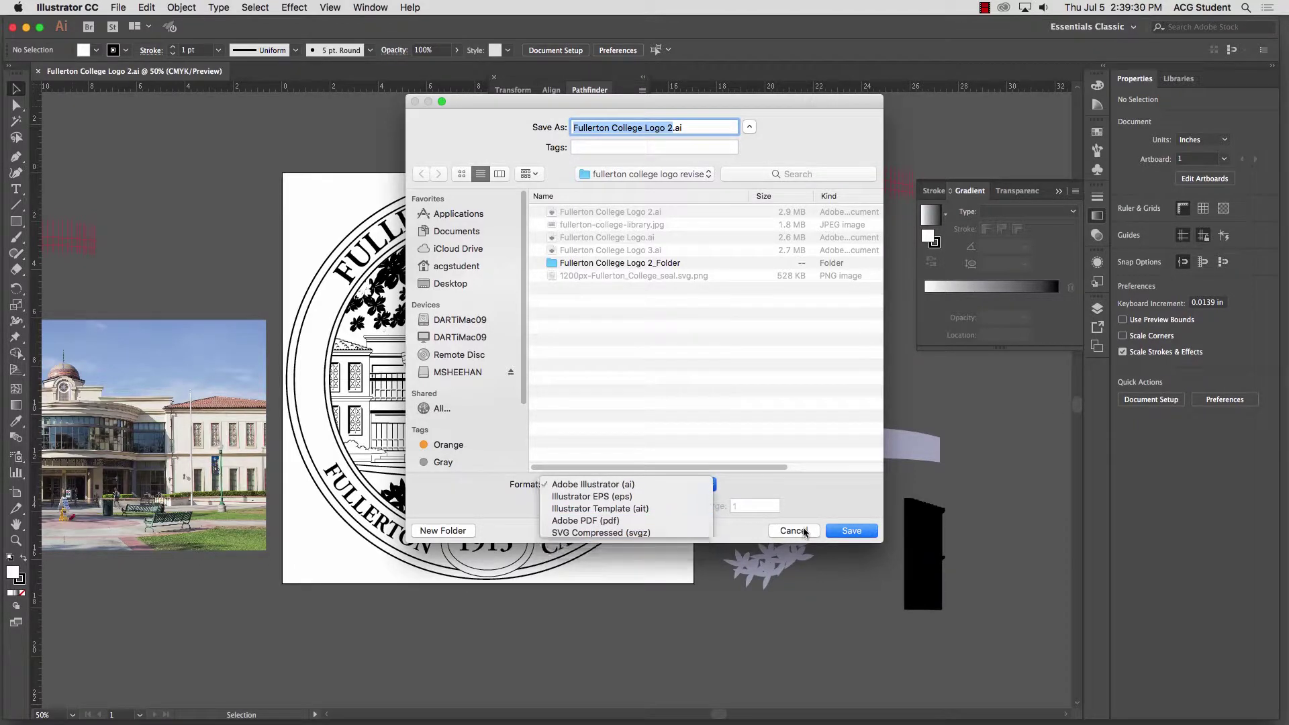
left_click(805, 532)
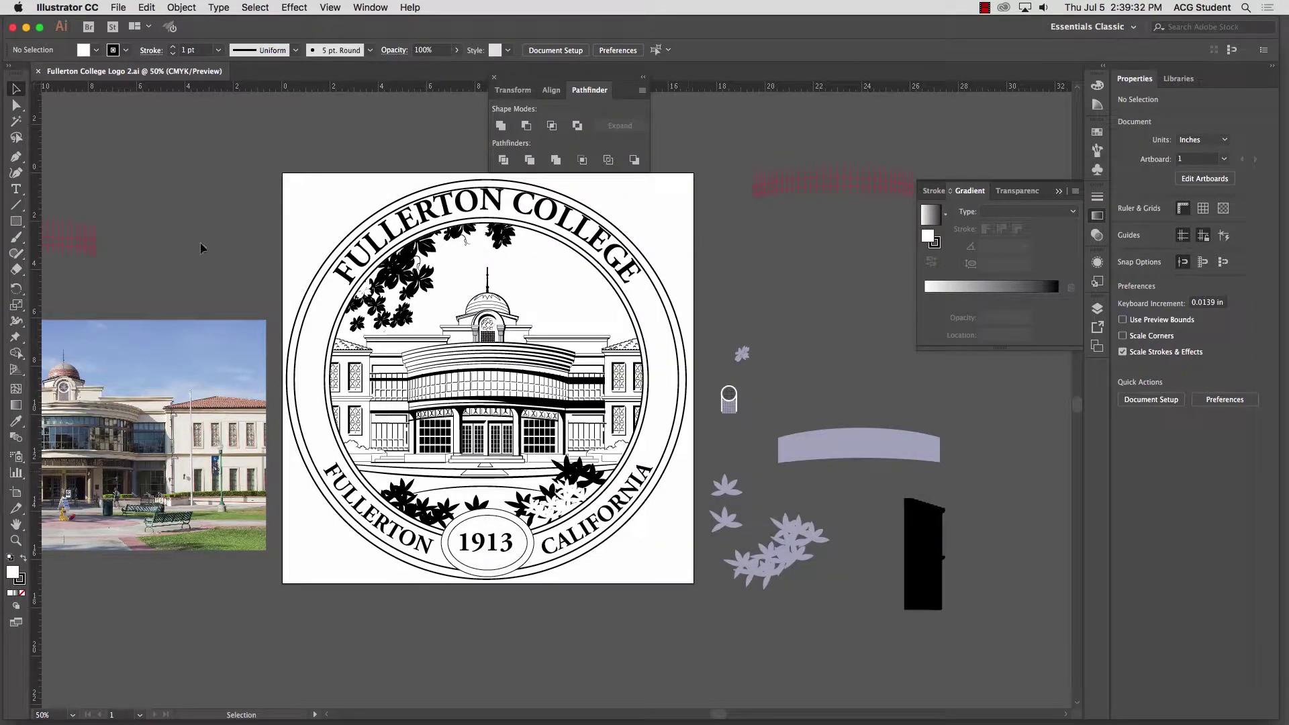
Export the logo as a JPEG named Fullerton College Logo 2, using the artboards, into the fullerton college logo revise folder
left_click(120, 6)
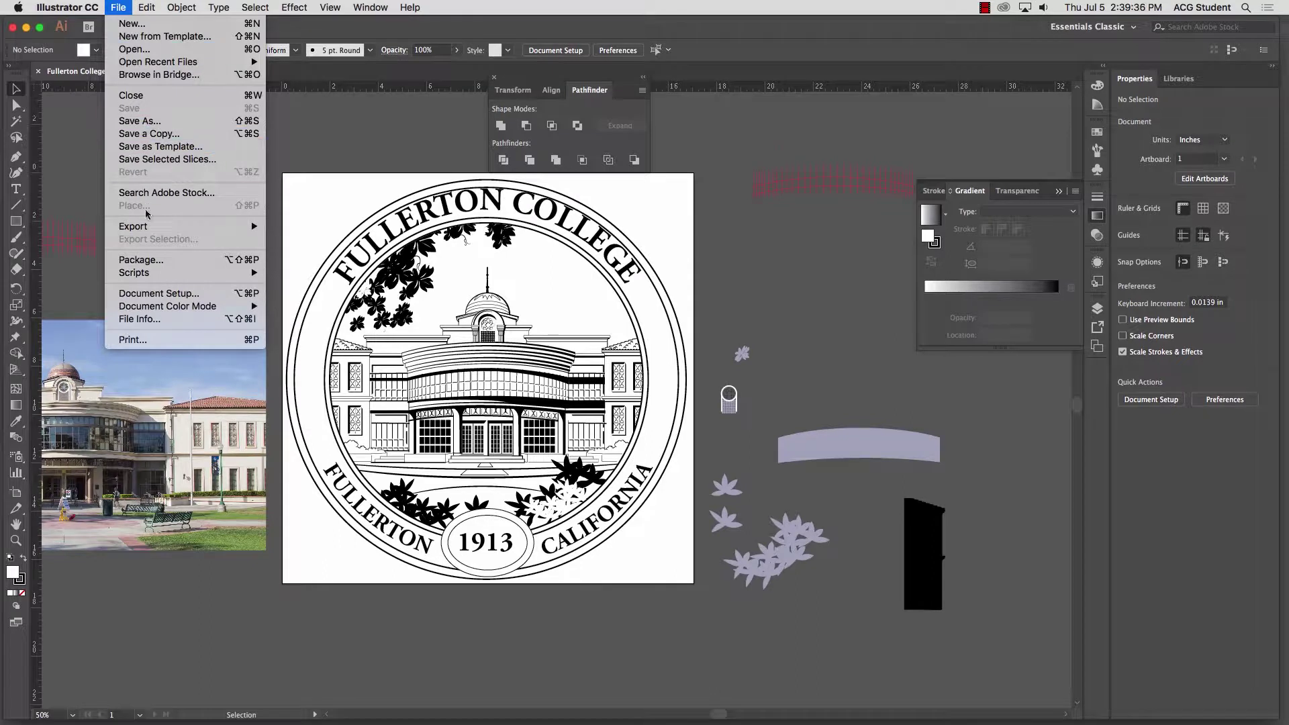
mouse_move(149, 230)
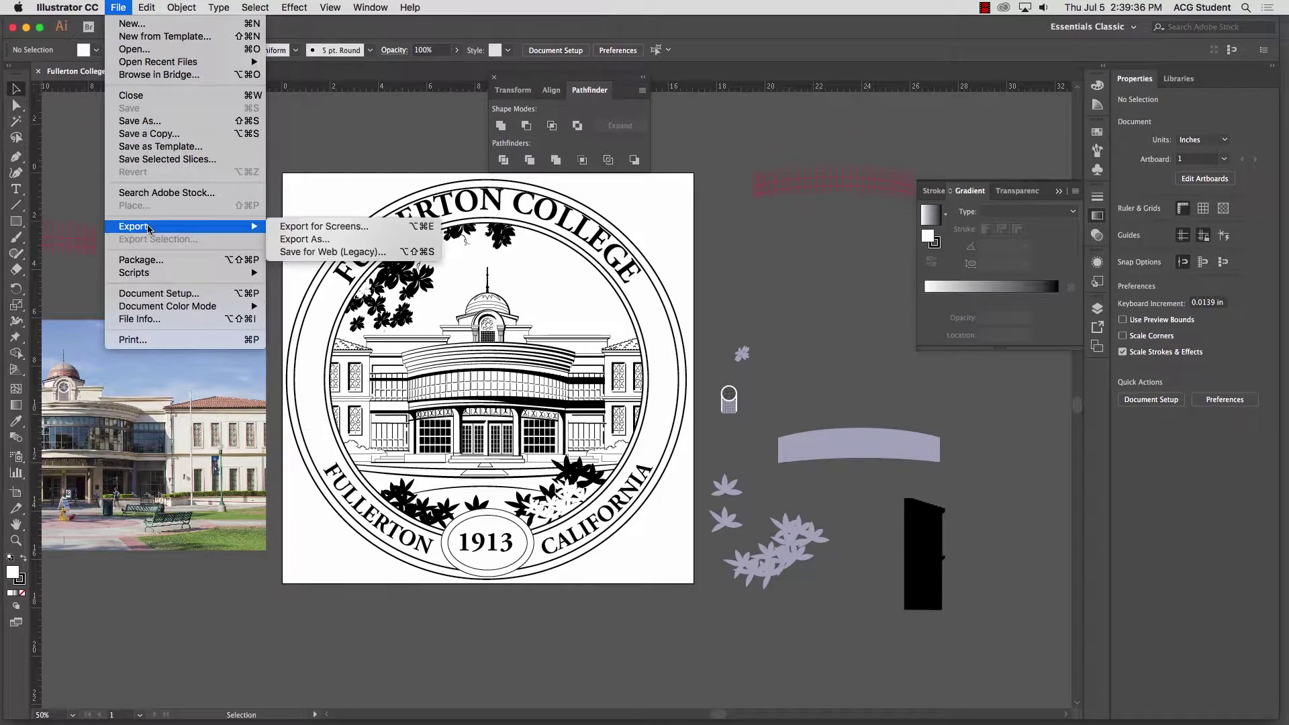
left_click(313, 239)
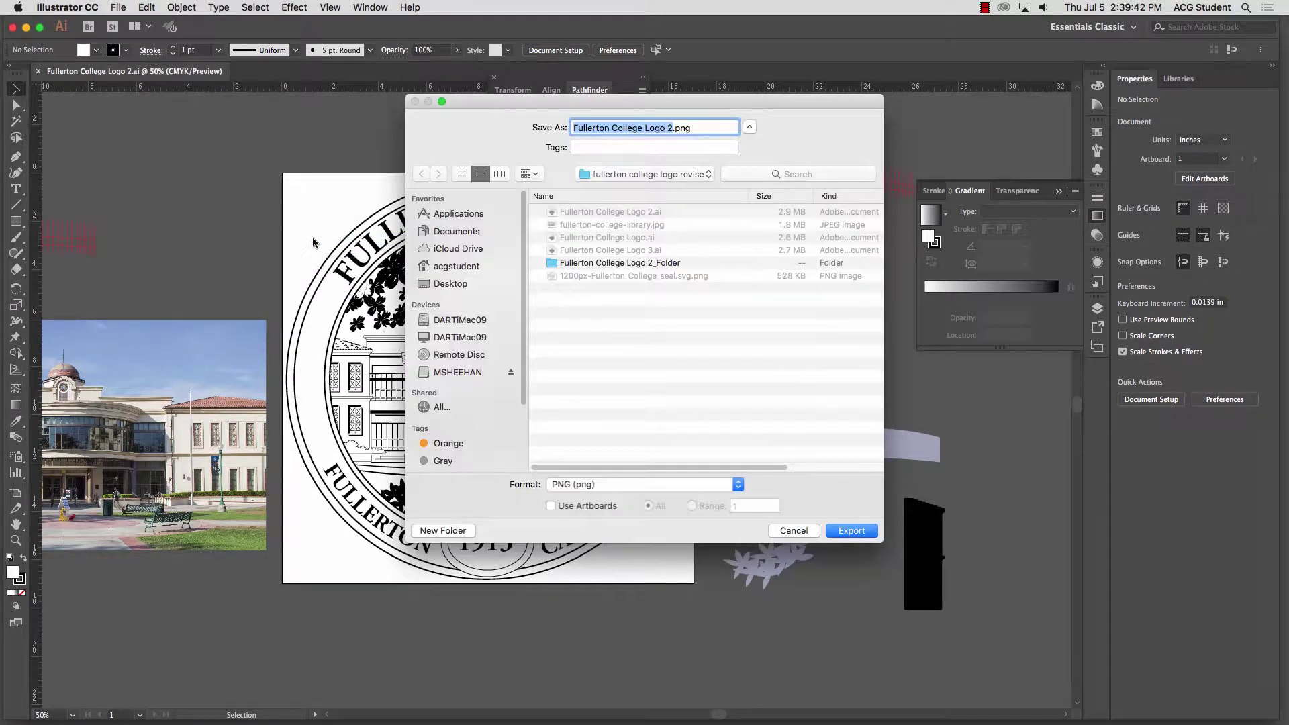
left_click_drag(500, 102, 305, 99)
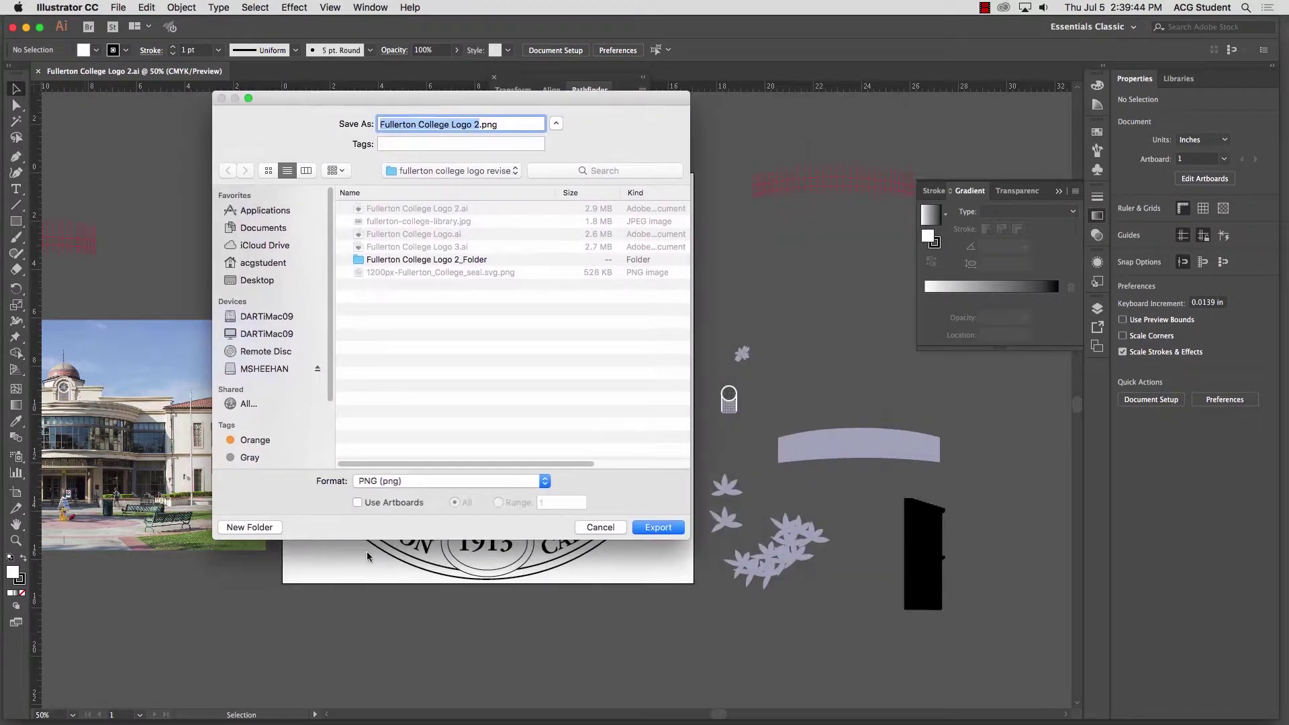
left_click(409, 480)
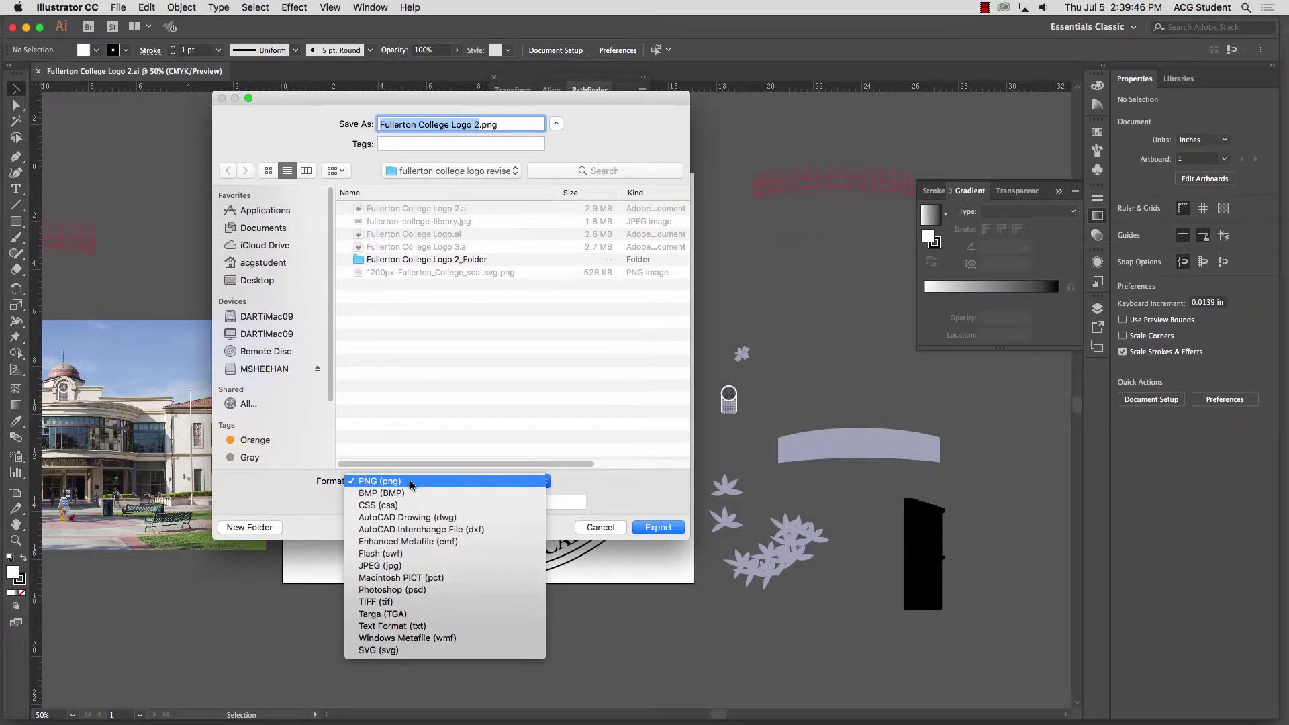
left_click(416, 565)
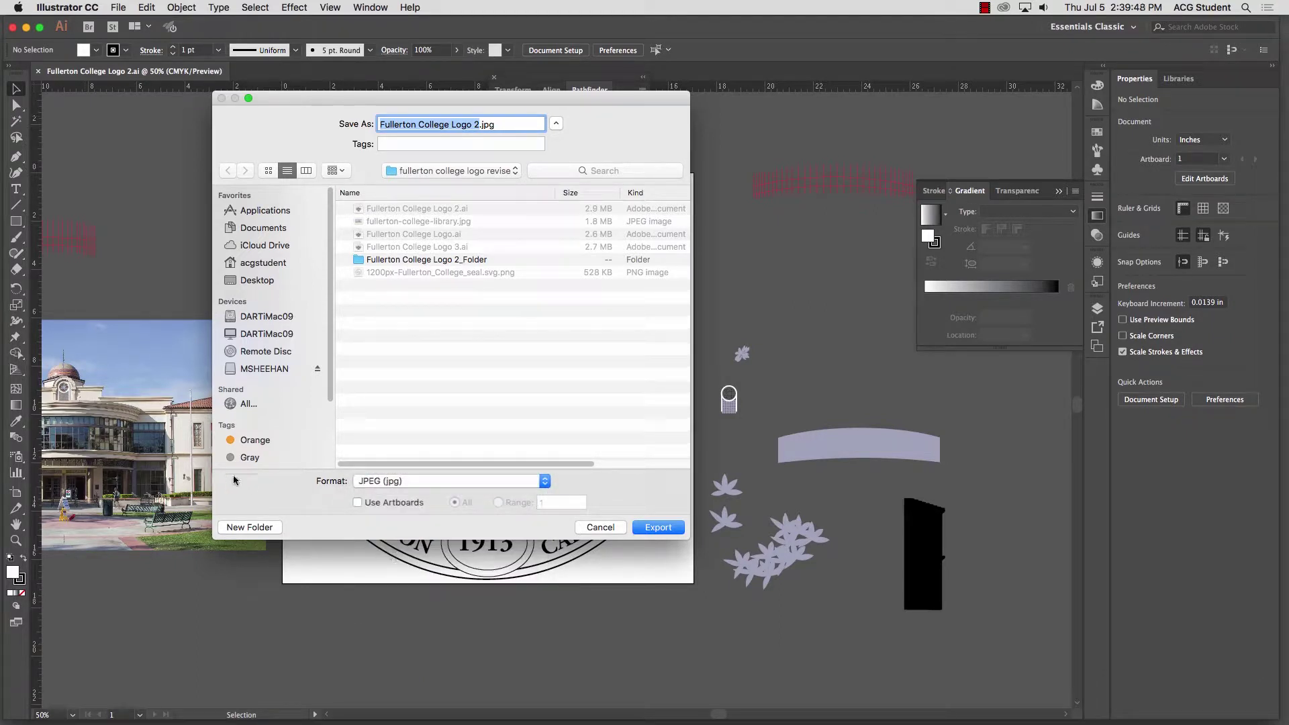
left_click(357, 503)
left_click(659, 528)
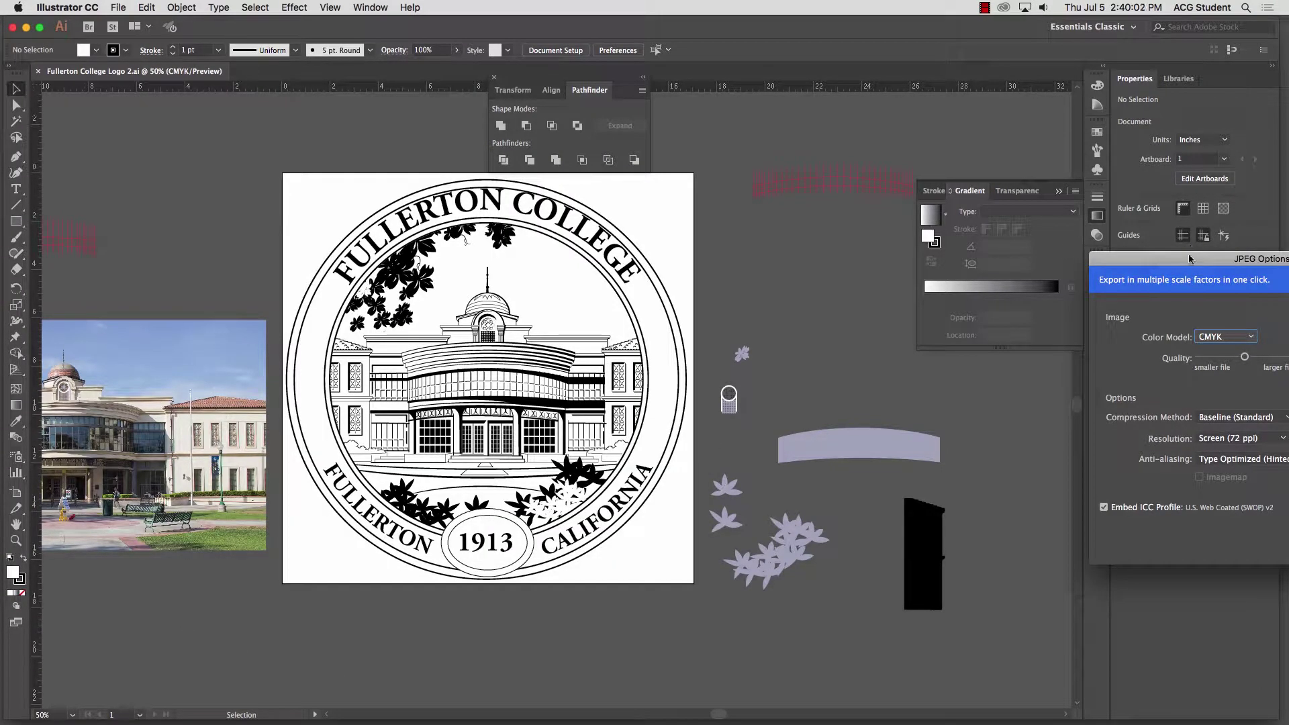
Set the JPEG color model to RGB and the quality to 10, and complete the export
left_click_drag(1192, 259, 369, 221)
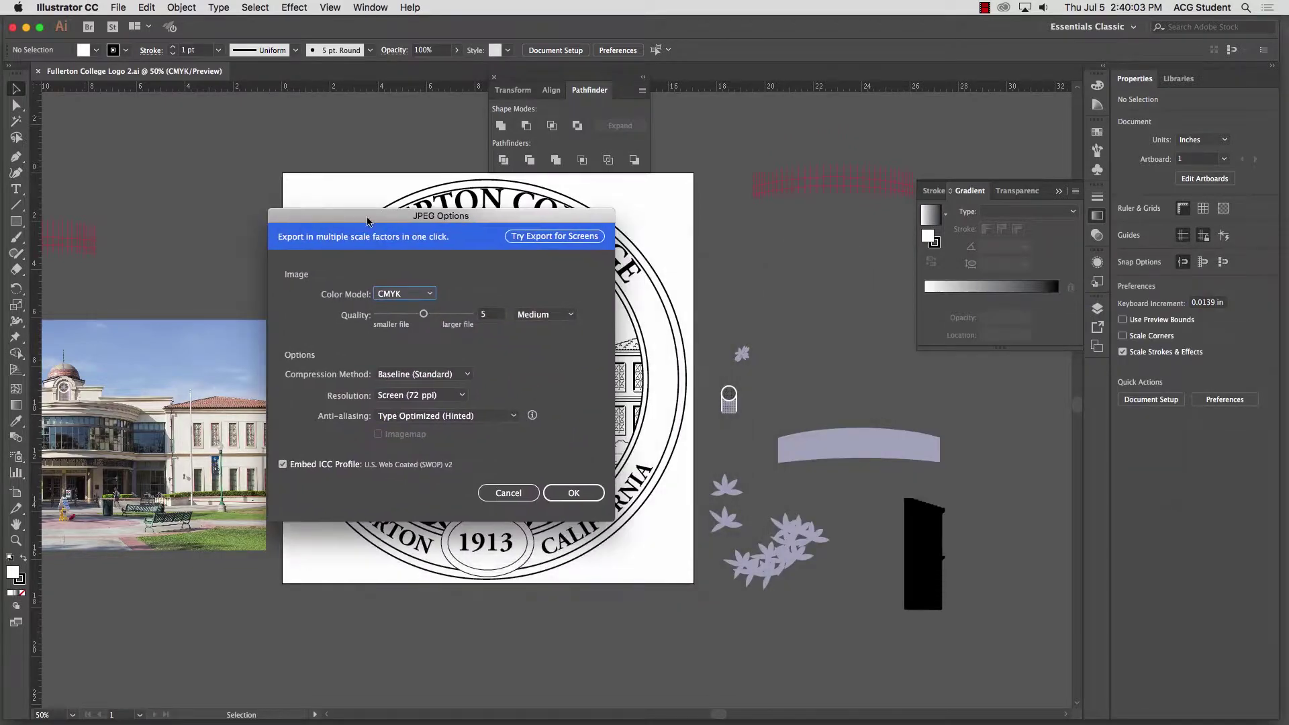
left_click(397, 295)
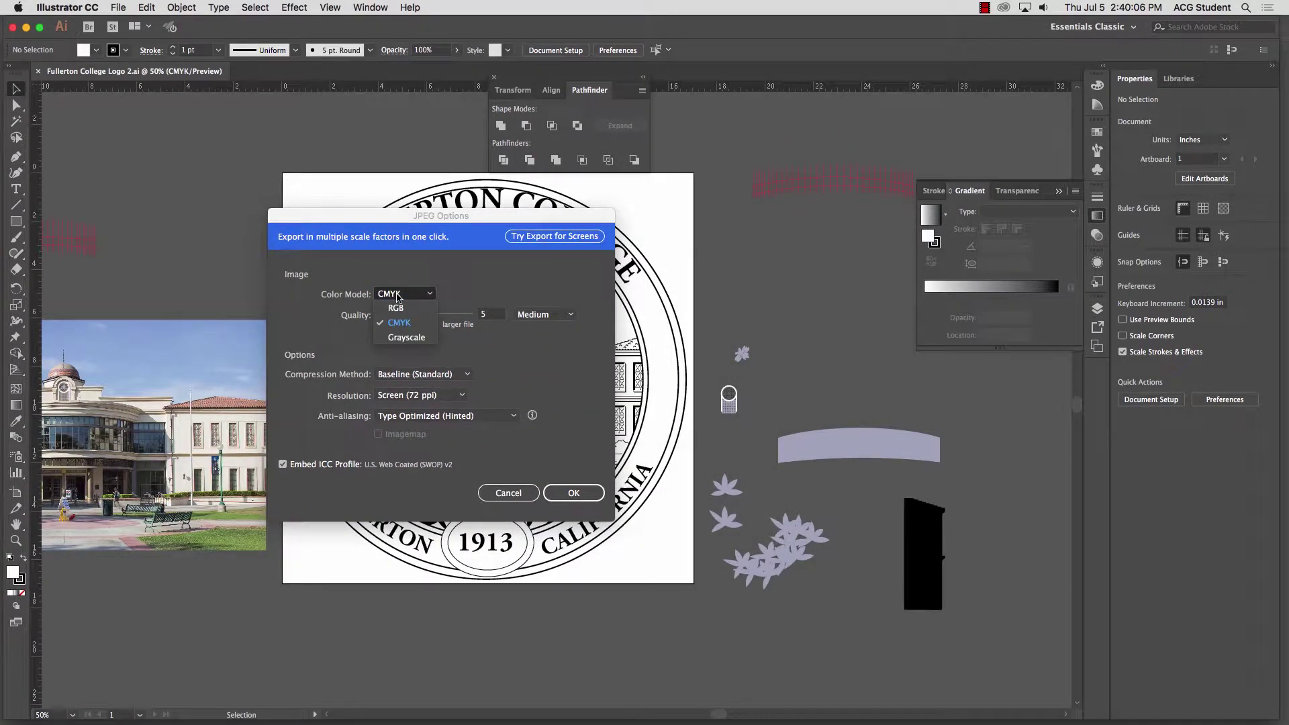
left_click(401, 309)
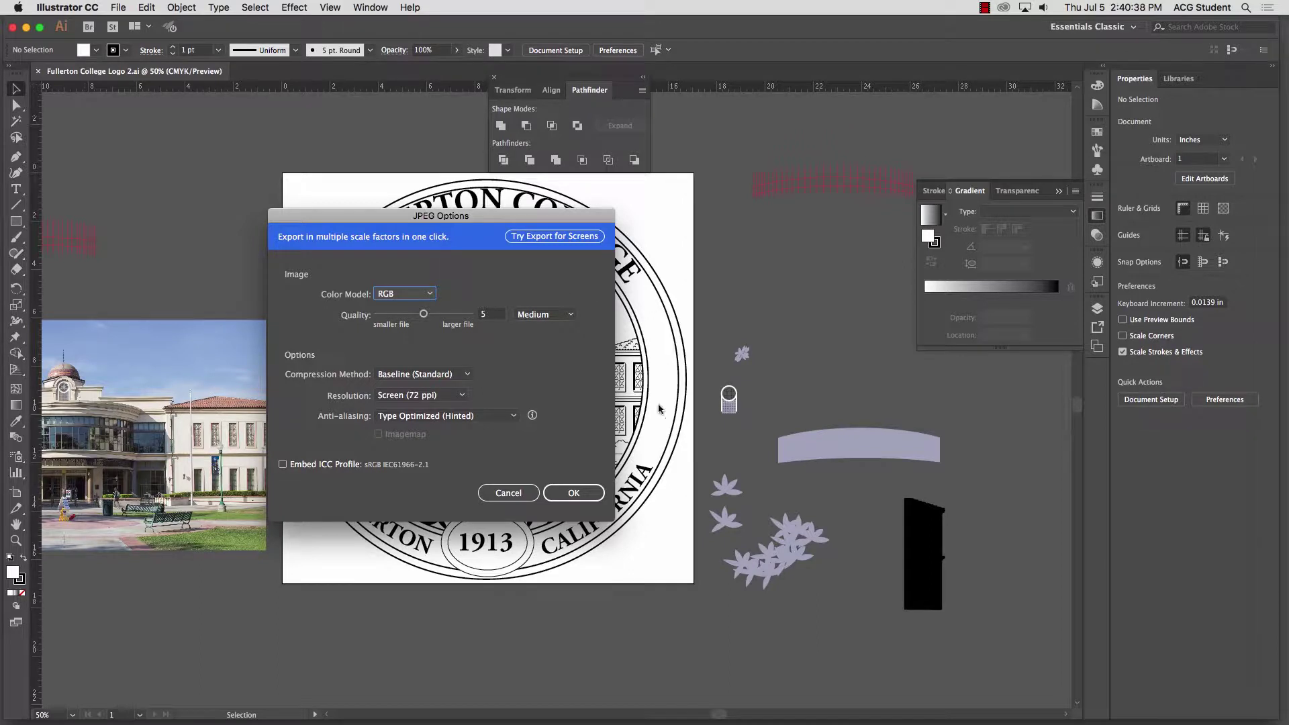
left_click(427, 397)
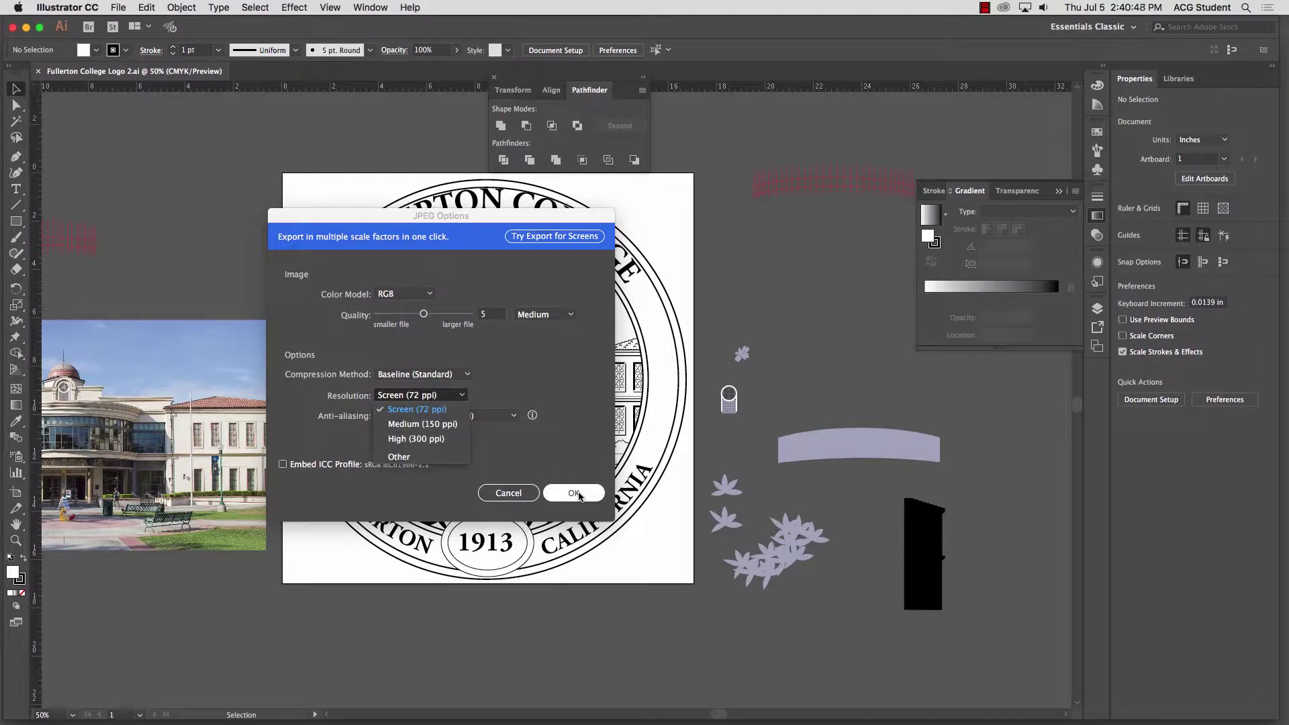
left_click(486, 316)
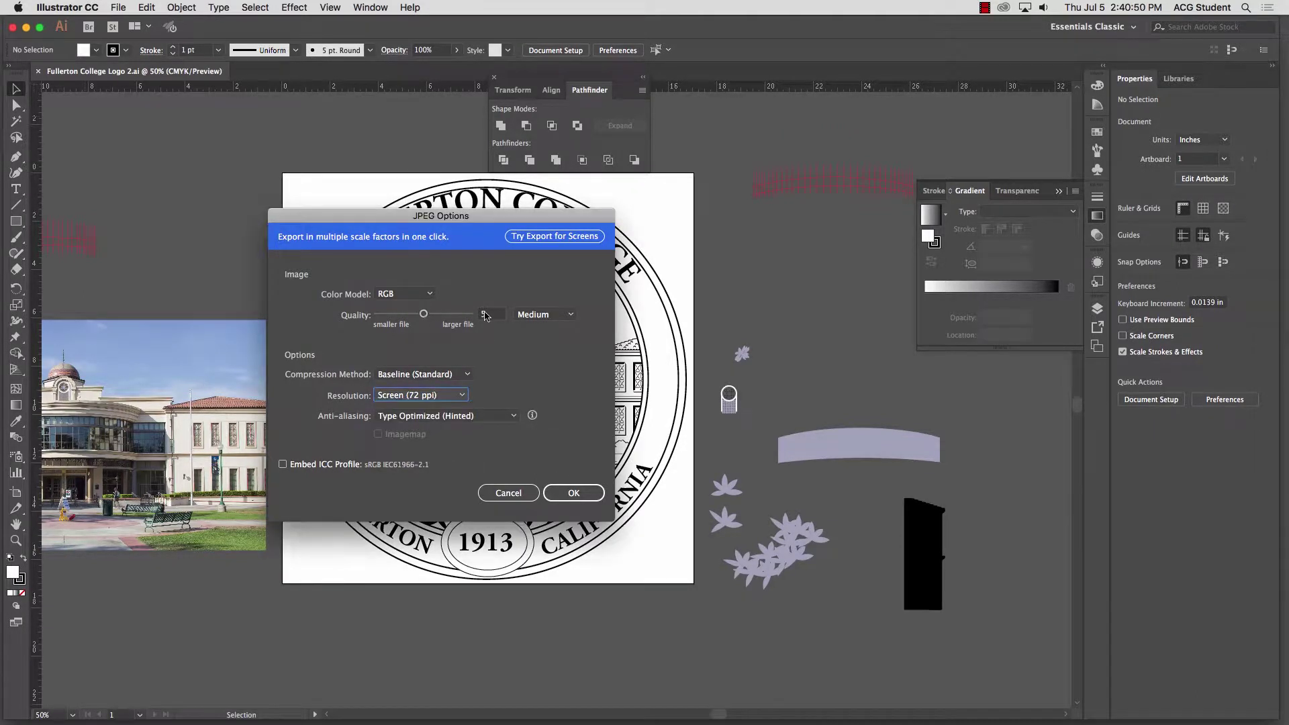
double_click(486, 316)
type("10")
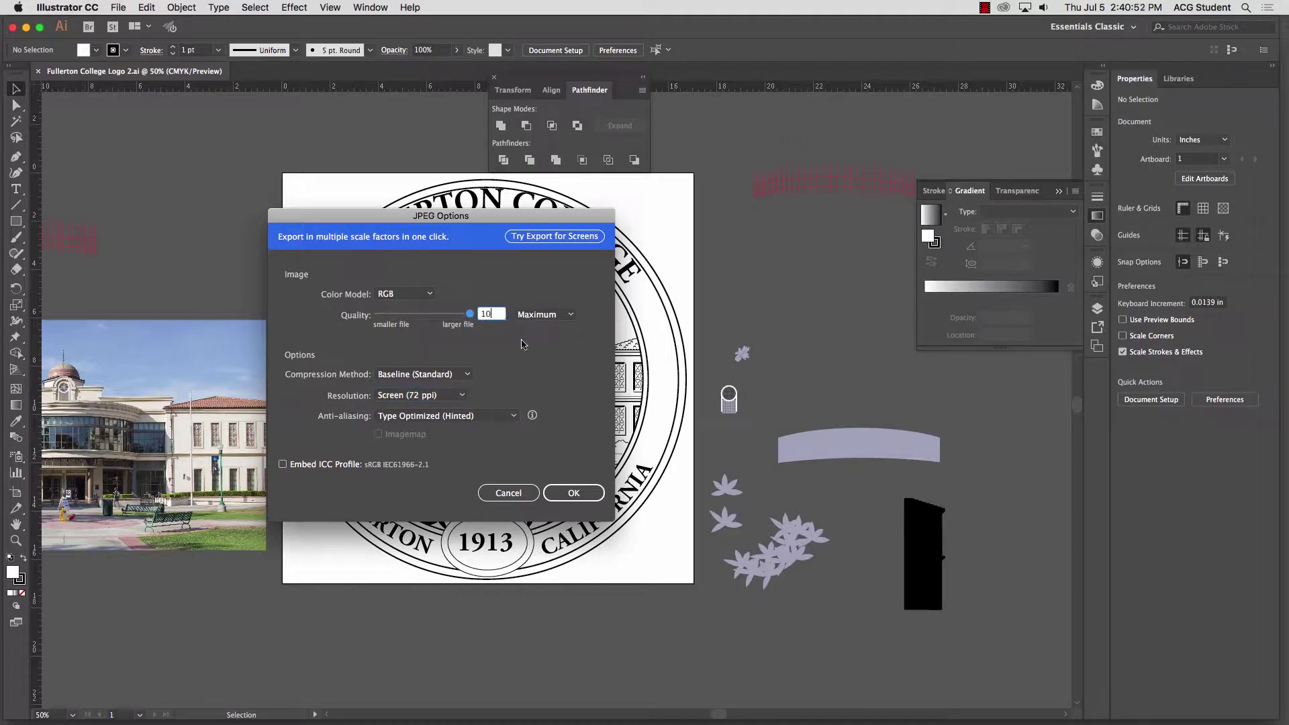
left_click(587, 498)
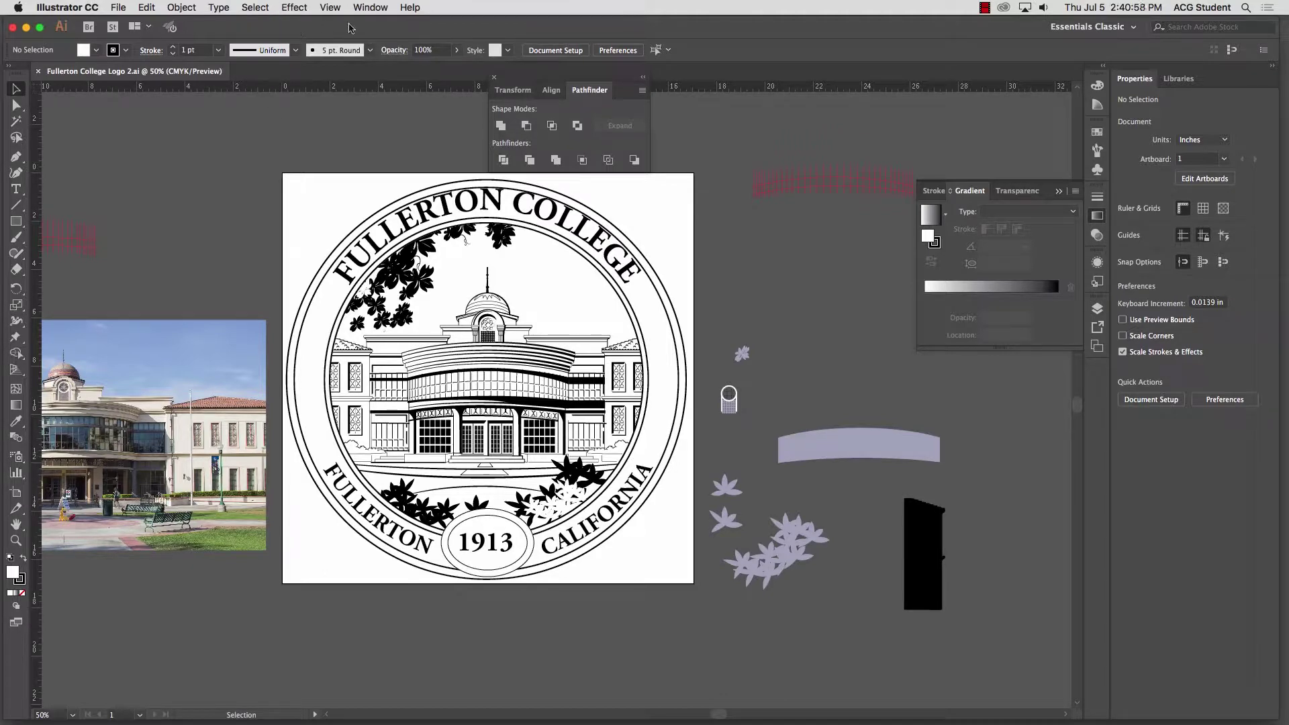
Move the Illustrator window down to uncover the desktop and close the Finder window of the fullerton college logo revise folder
left_click_drag(349, 27, 314, 526)
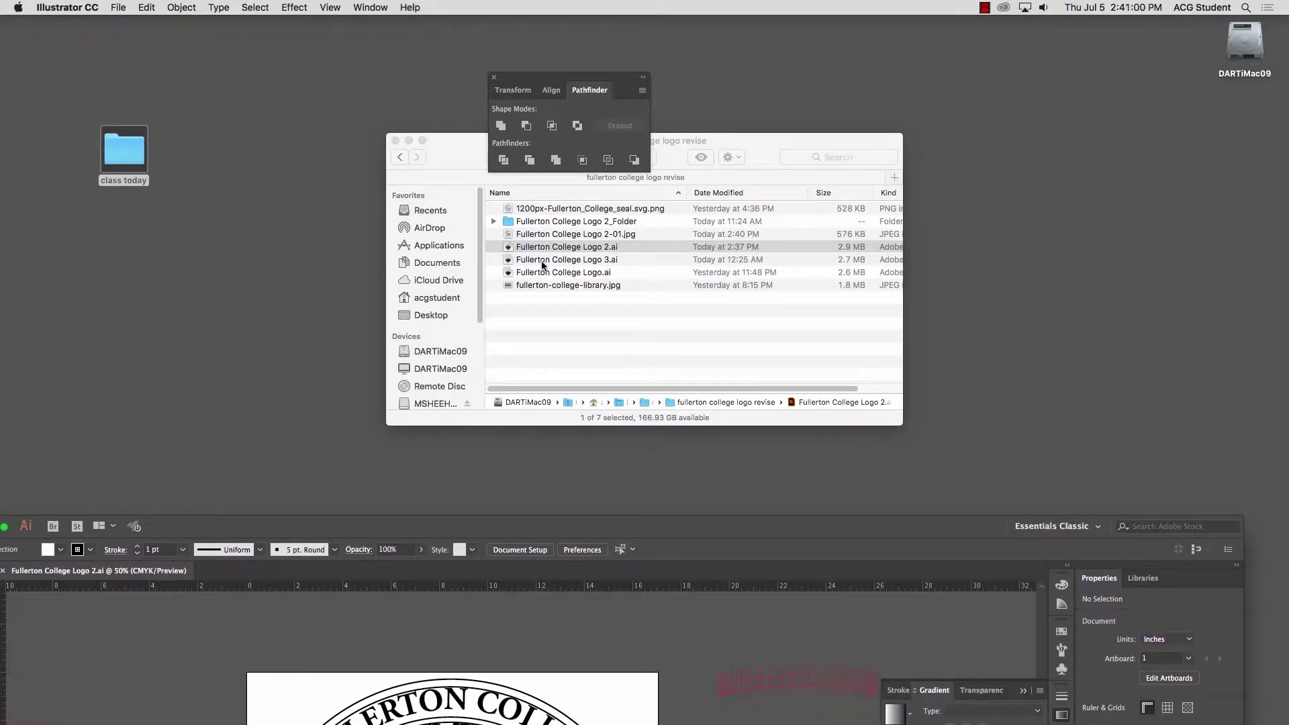
left_click(402, 148)
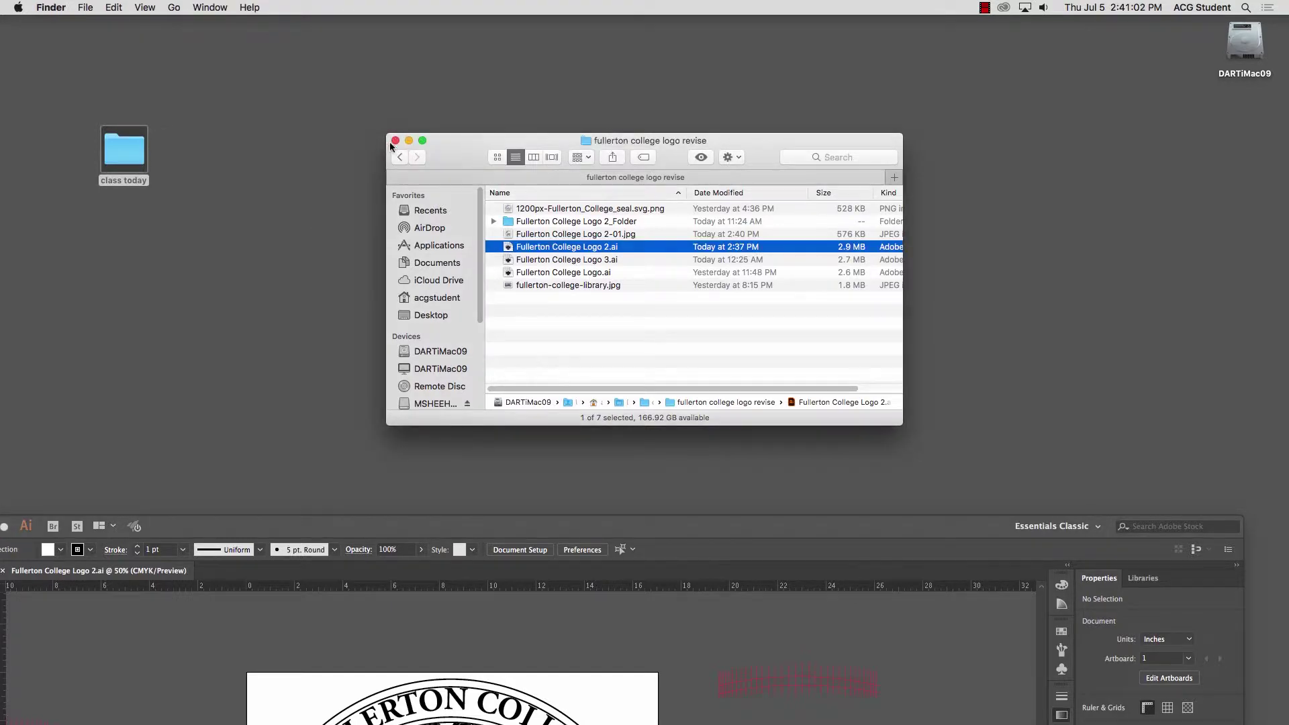
left_click(396, 140)
left_click(927, 532)
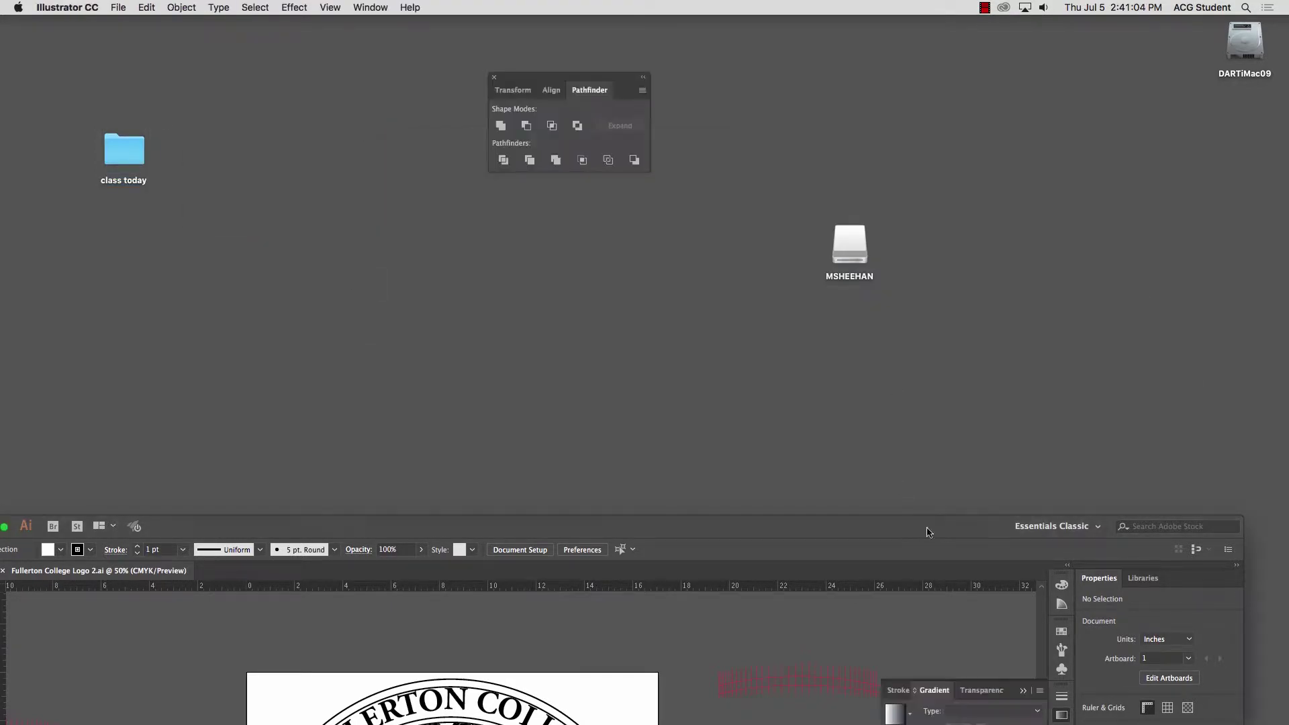
left_click_drag(940, 524, 940, 311)
Switch to Finder, search This Mac for "fullerton college jpg" with the list sorted by name, and close the search window
left_click(865, 139)
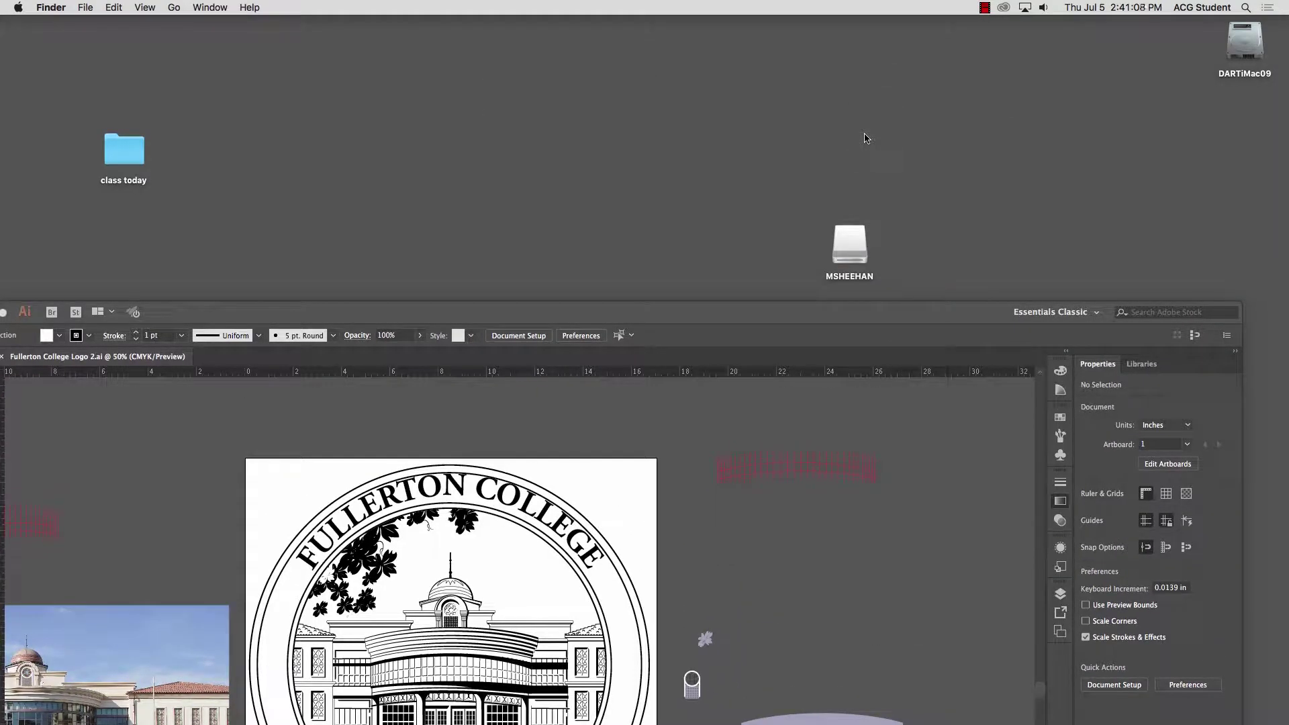
key("super+f")
type("ful")
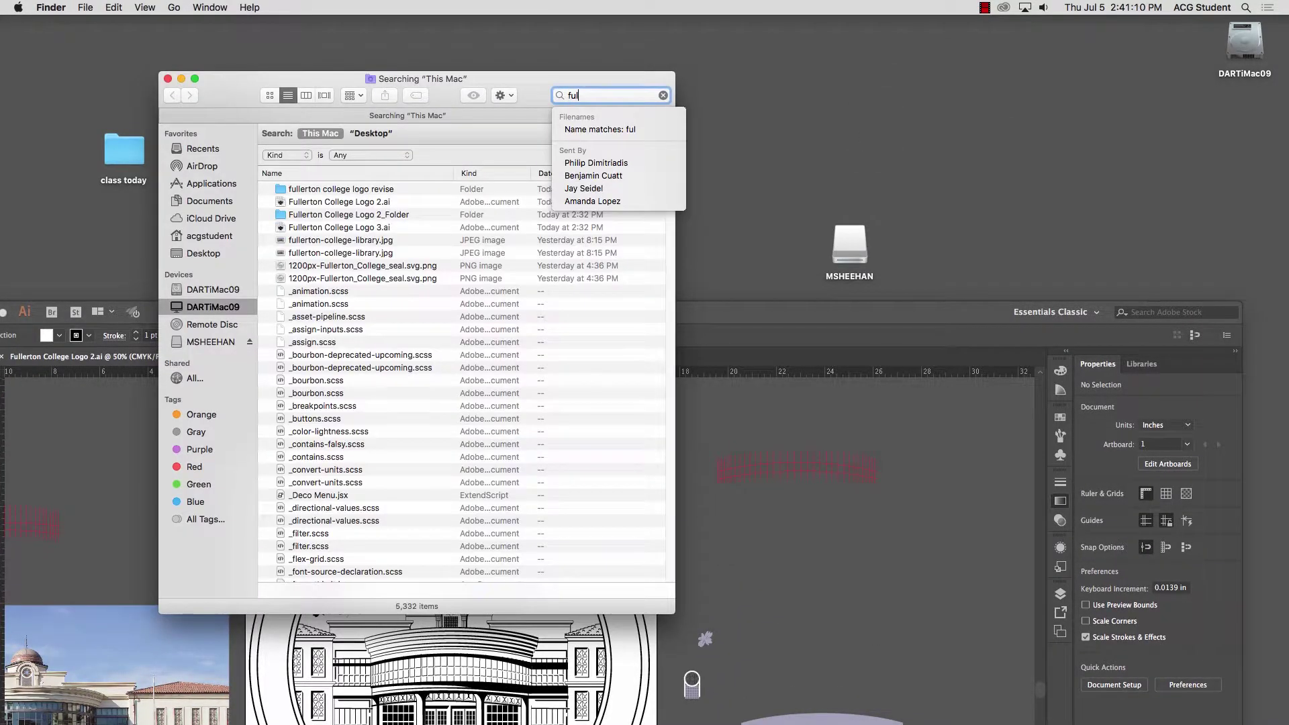
type("lerton")
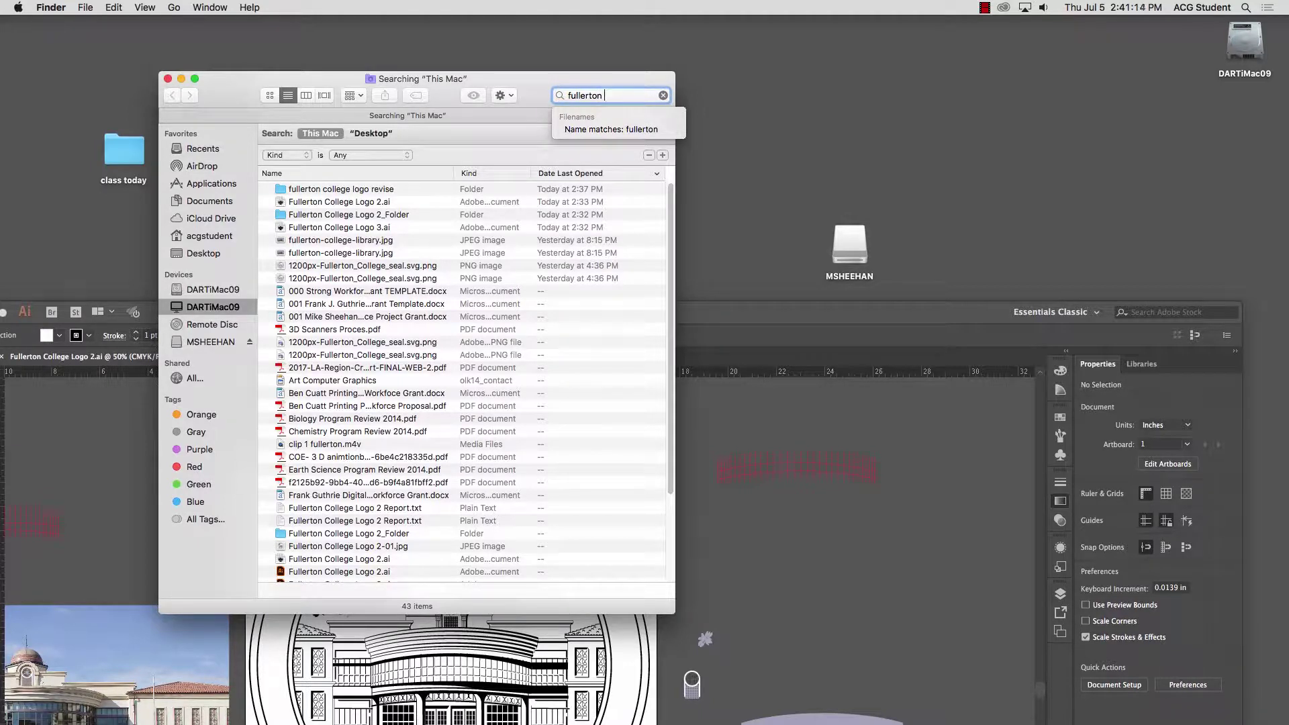
type(" college")
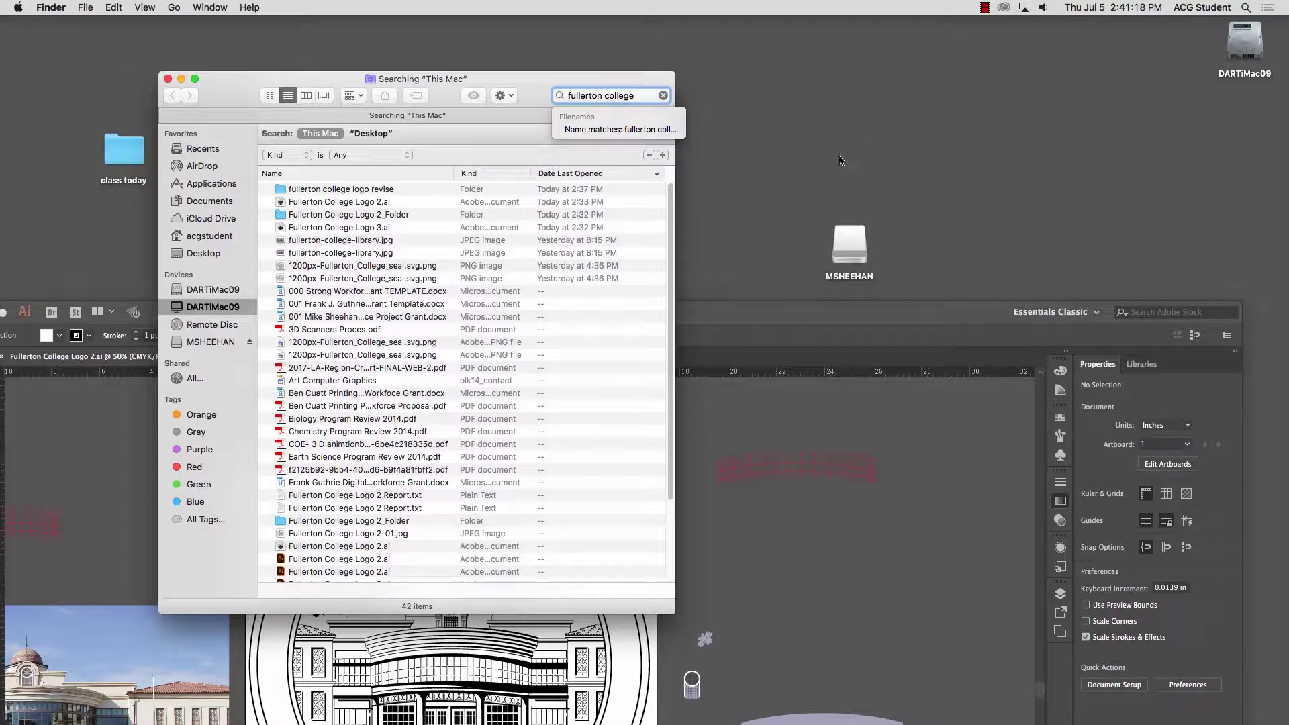
left_click(547, 175)
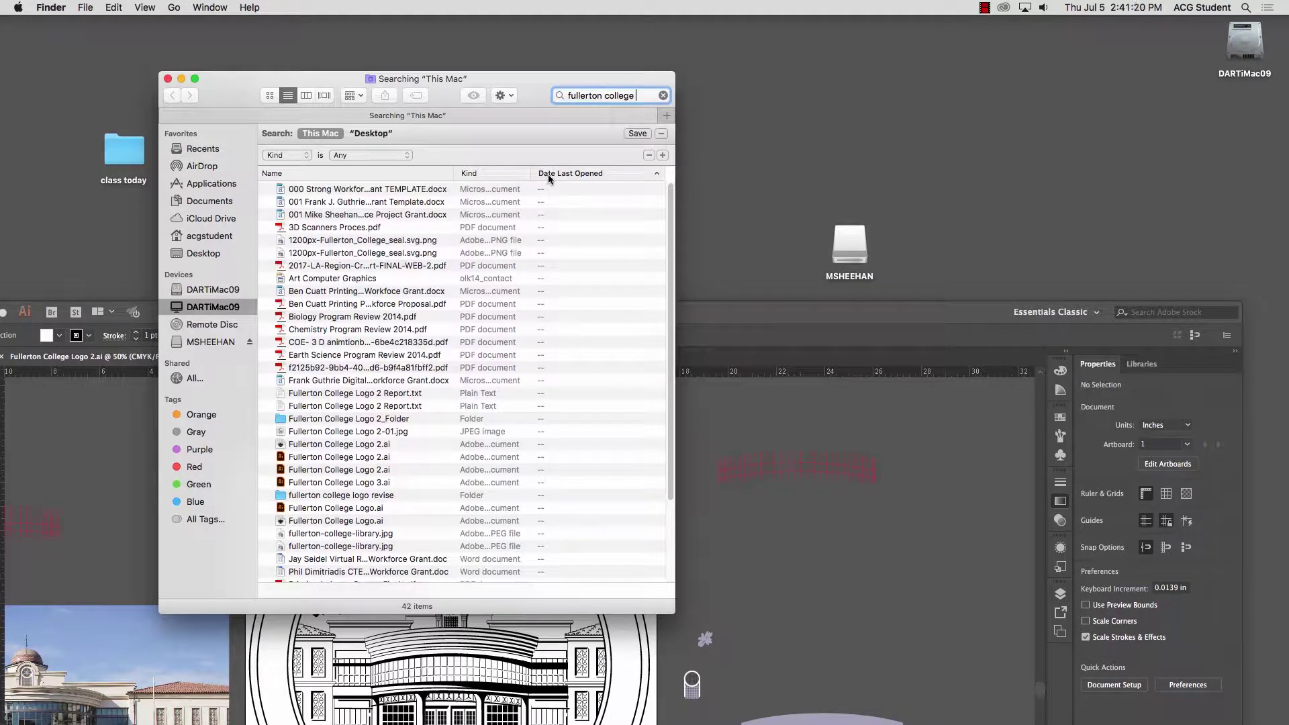
left_click(547, 174)
left_click(353, 175)
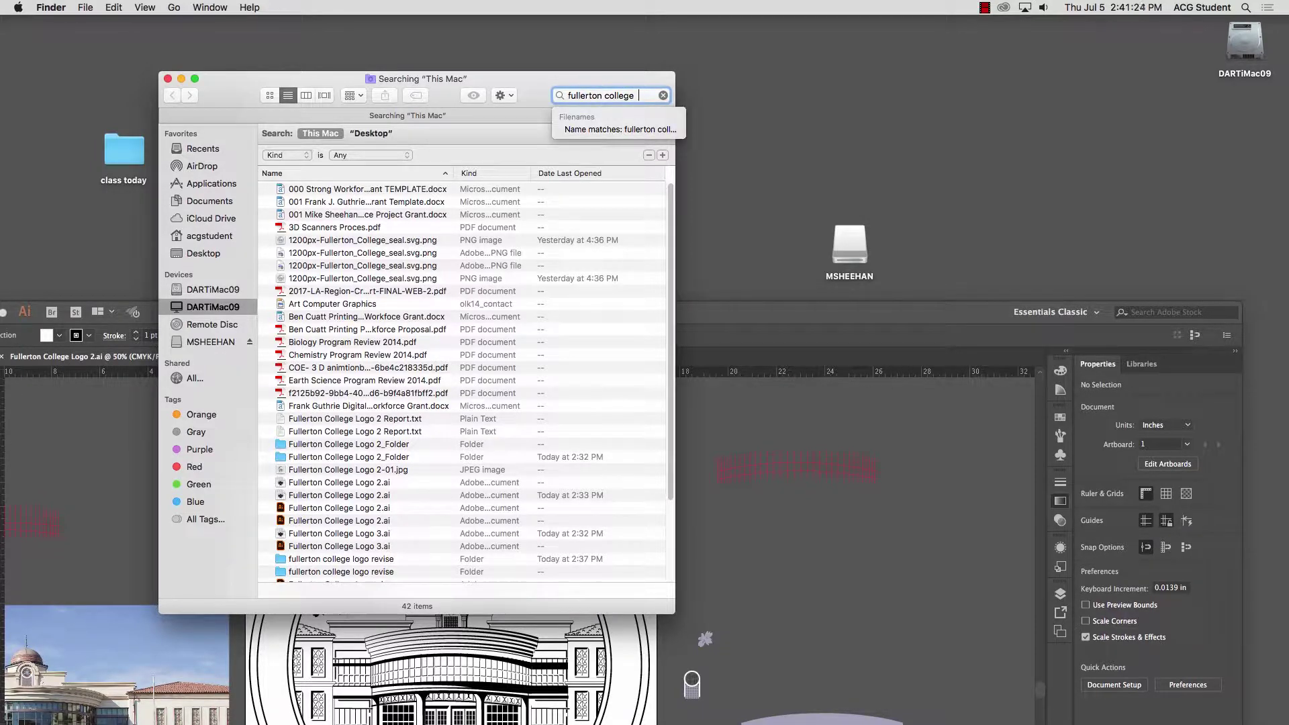
type("jpg")
key("Return")
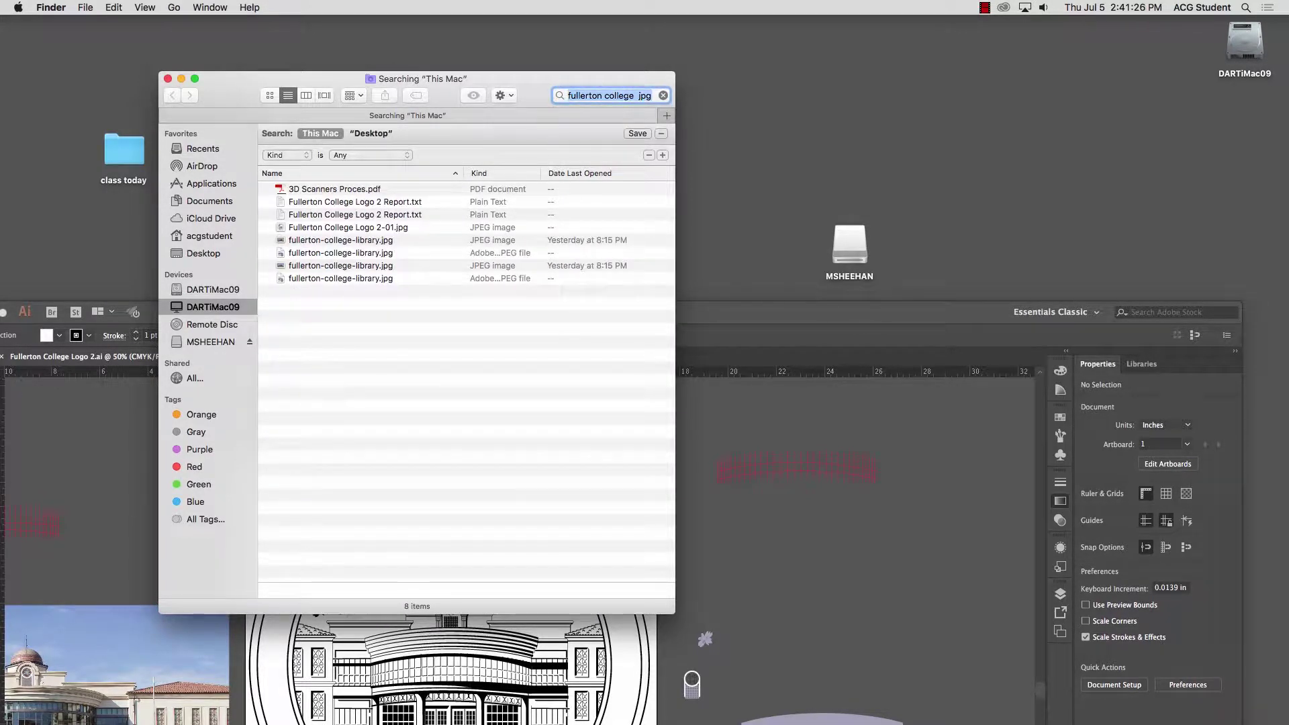
left_click(168, 78)
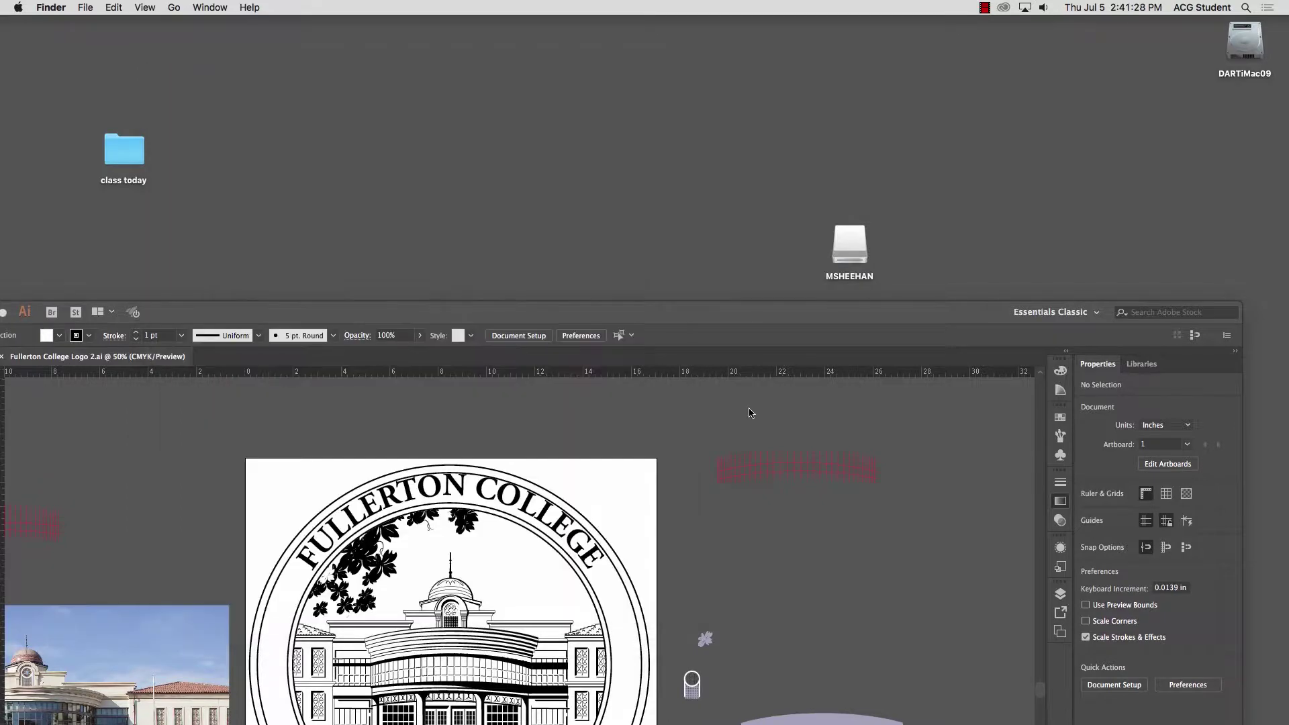
Switch to Illustrator and export the logo to the Desktop as the JPEG Fullerton College Logo 2, using the artboards
left_click(628, 317)
double_click(638, 316)
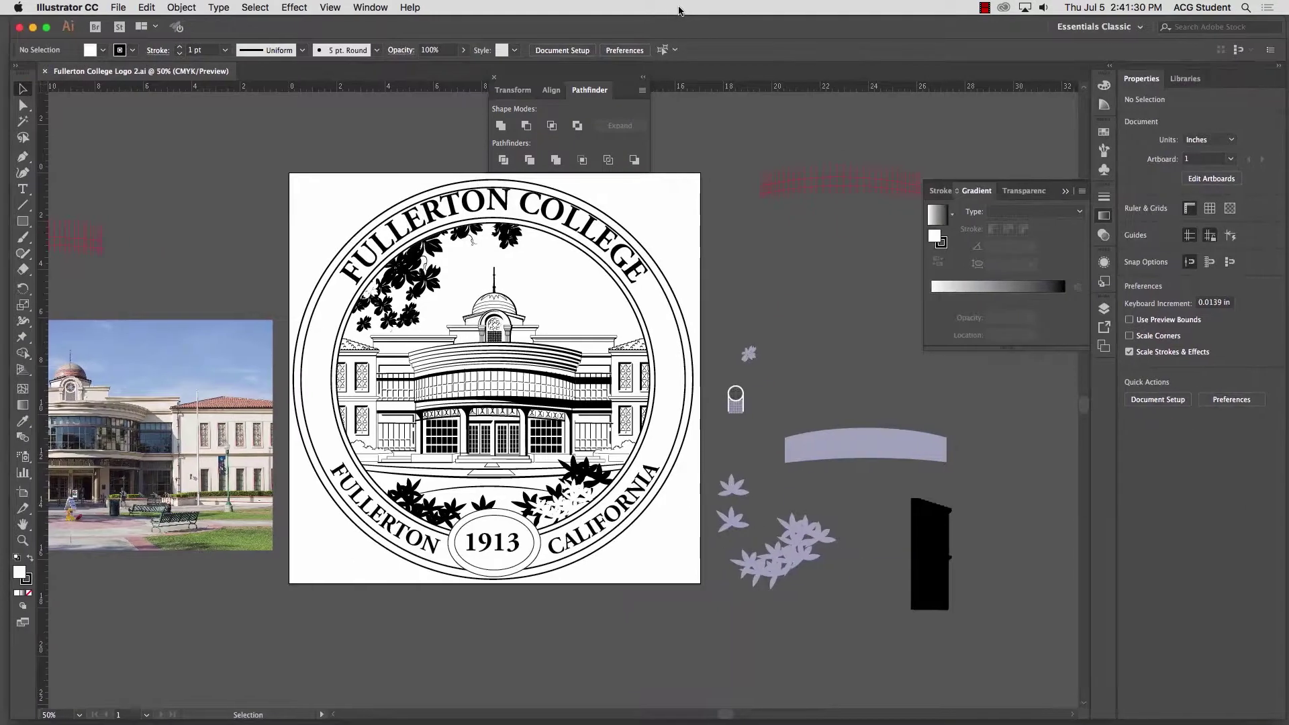
left_click(119, 7)
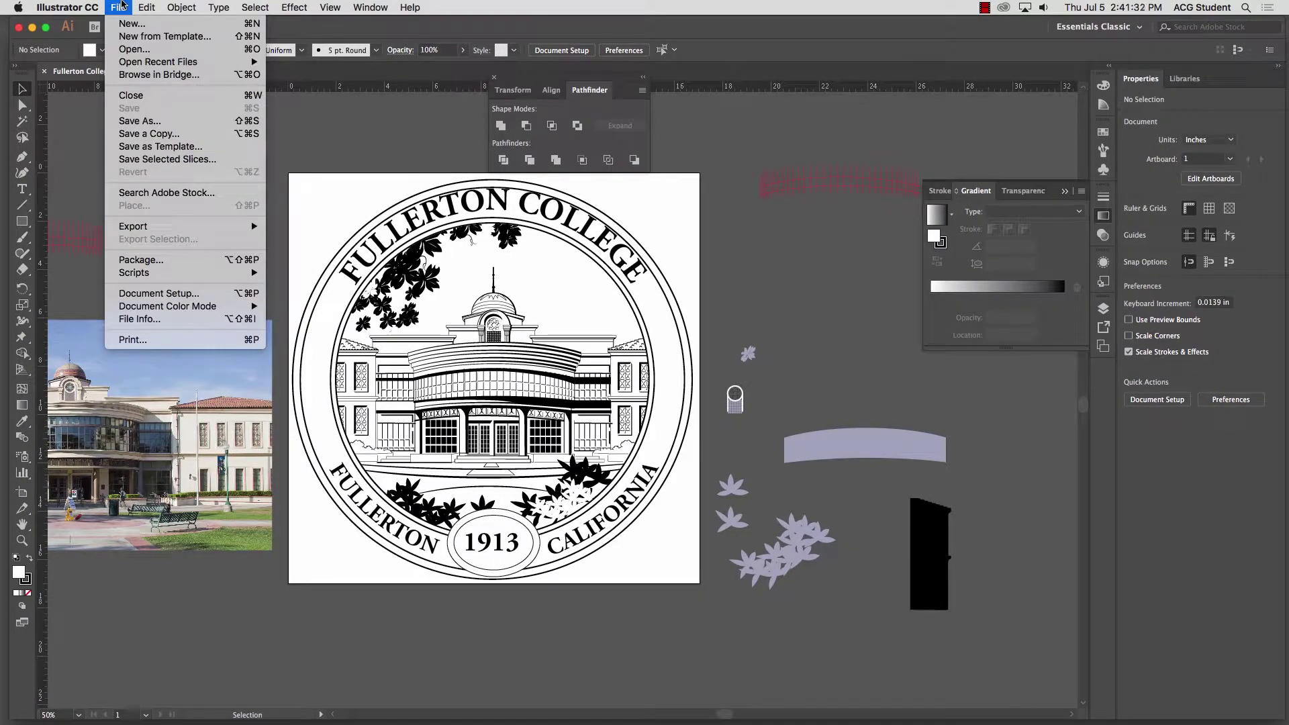
mouse_move(161, 229)
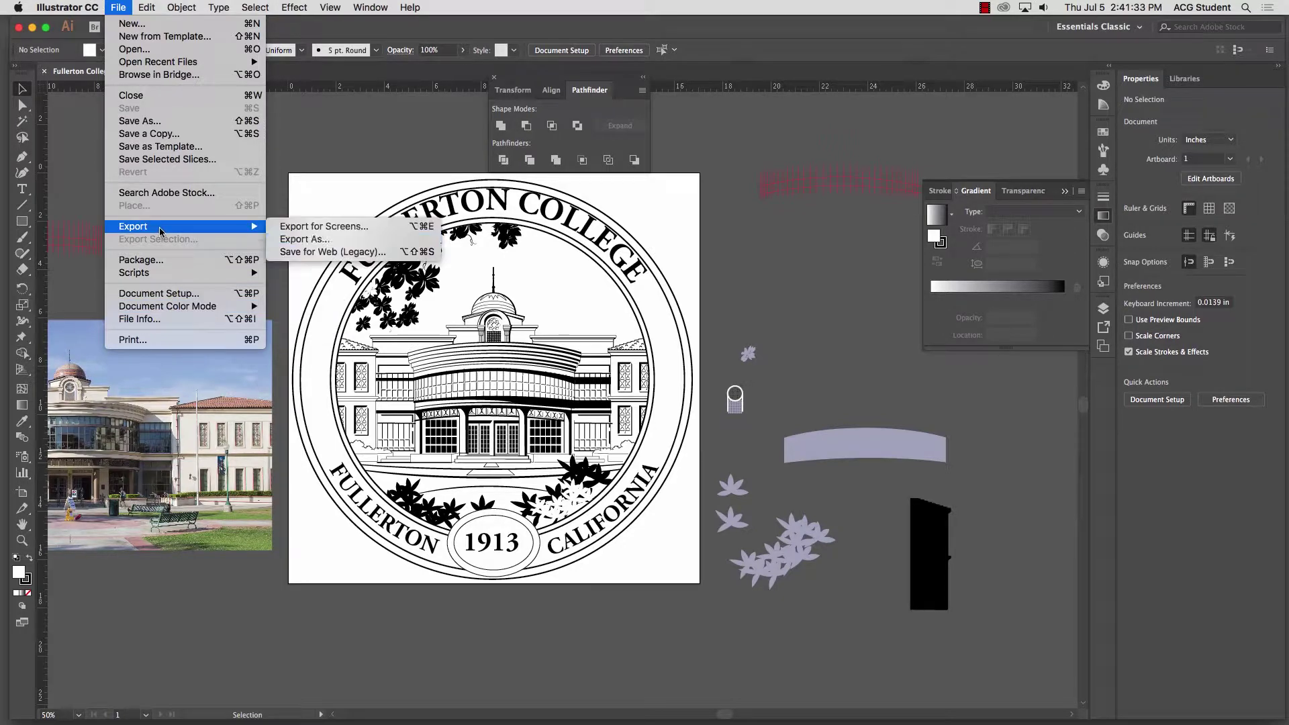
left_click(300, 241)
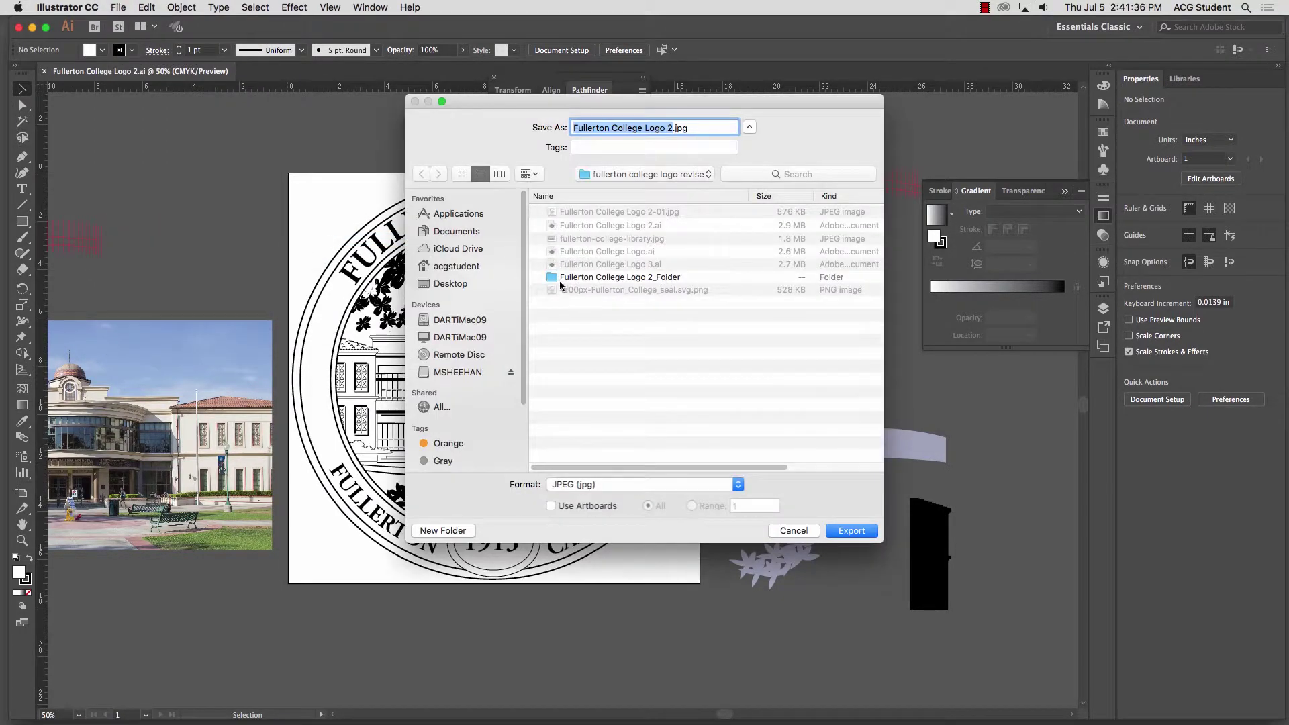
left_click(443, 283)
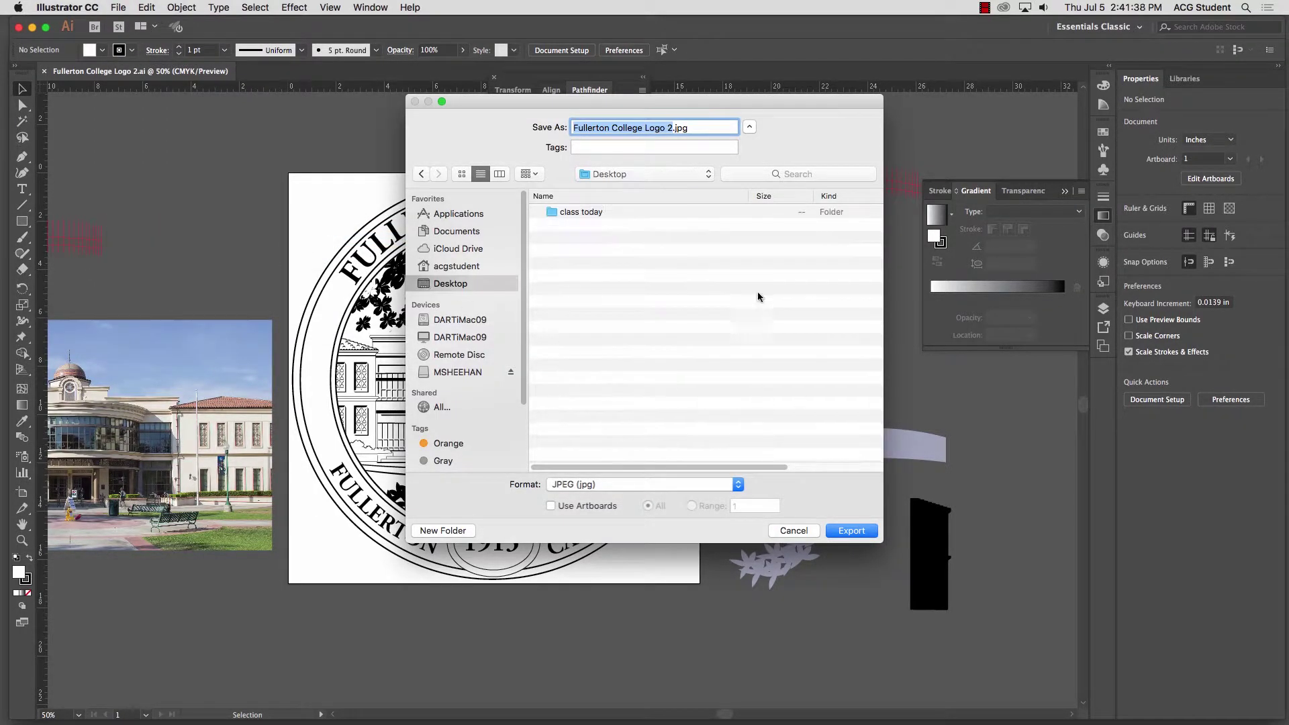
left_click(551, 506)
left_click(863, 534)
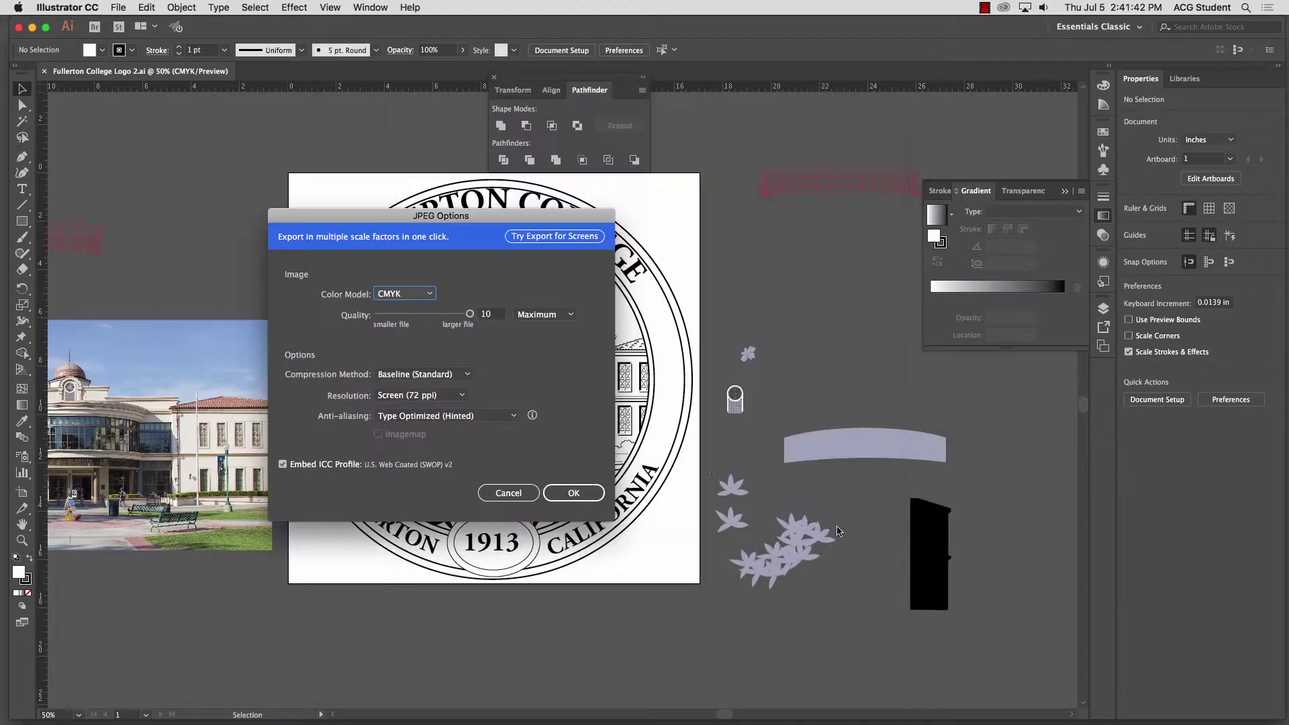
Set the JPEG color model to RGB and complete the export
left_click(419, 295)
left_click(396, 308)
left_click(573, 492)
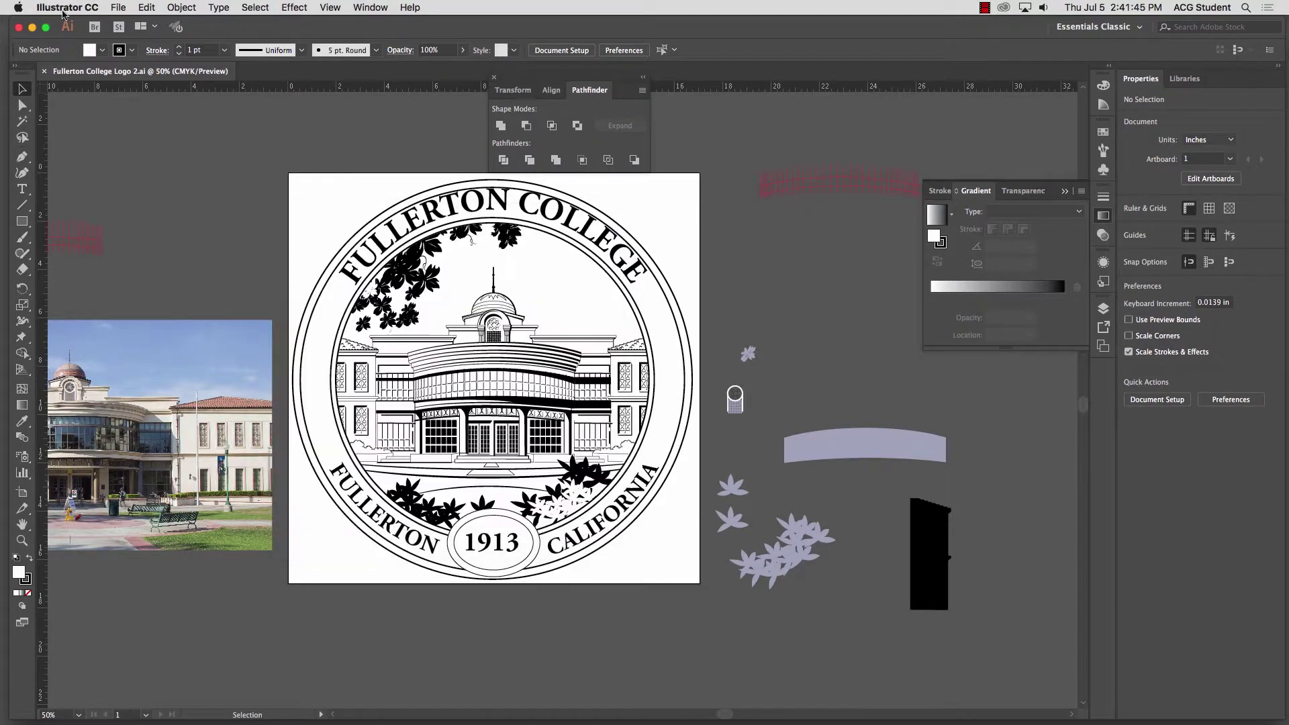
Minimize Illustrator, move Fullerton College Logo 2-01.jpg beside the class today folder on the desktop, and check it in Preview
left_click(33, 28)
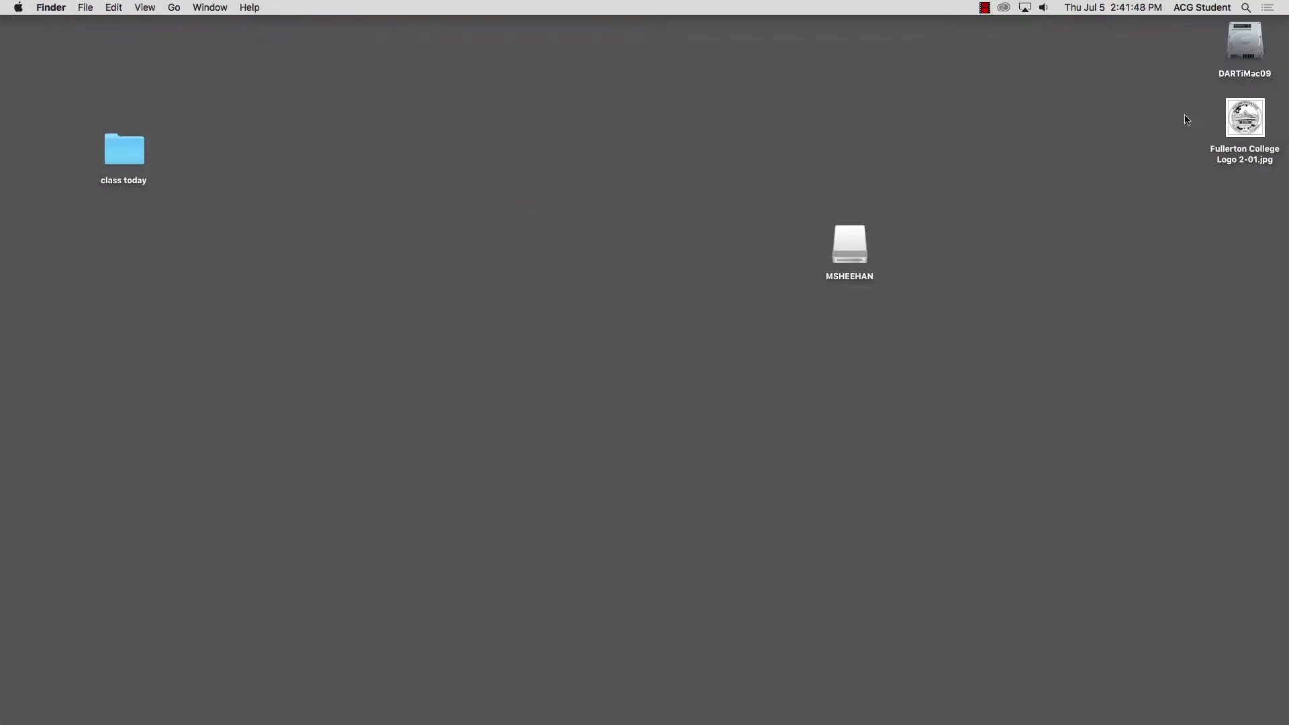
left_click_drag(1211, 144, 311, 131)
double_click(311, 132)
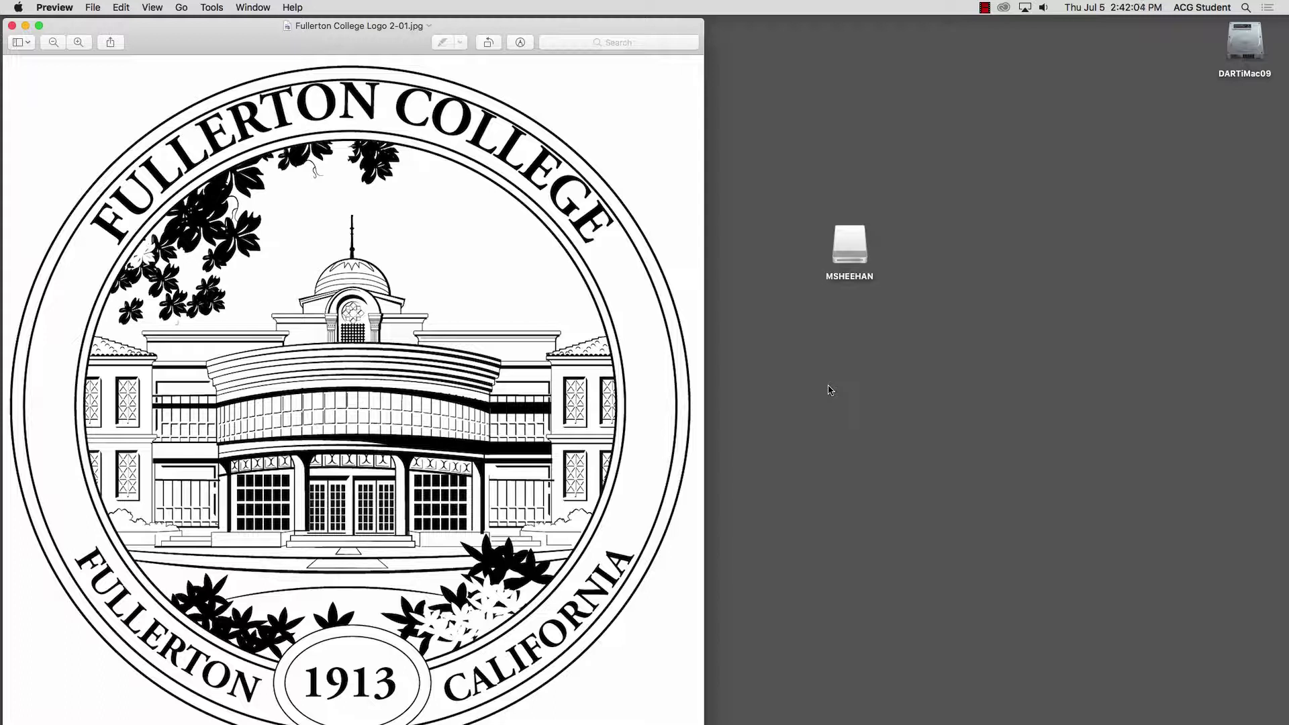
left_click(12, 27)
left_click(440, 253)
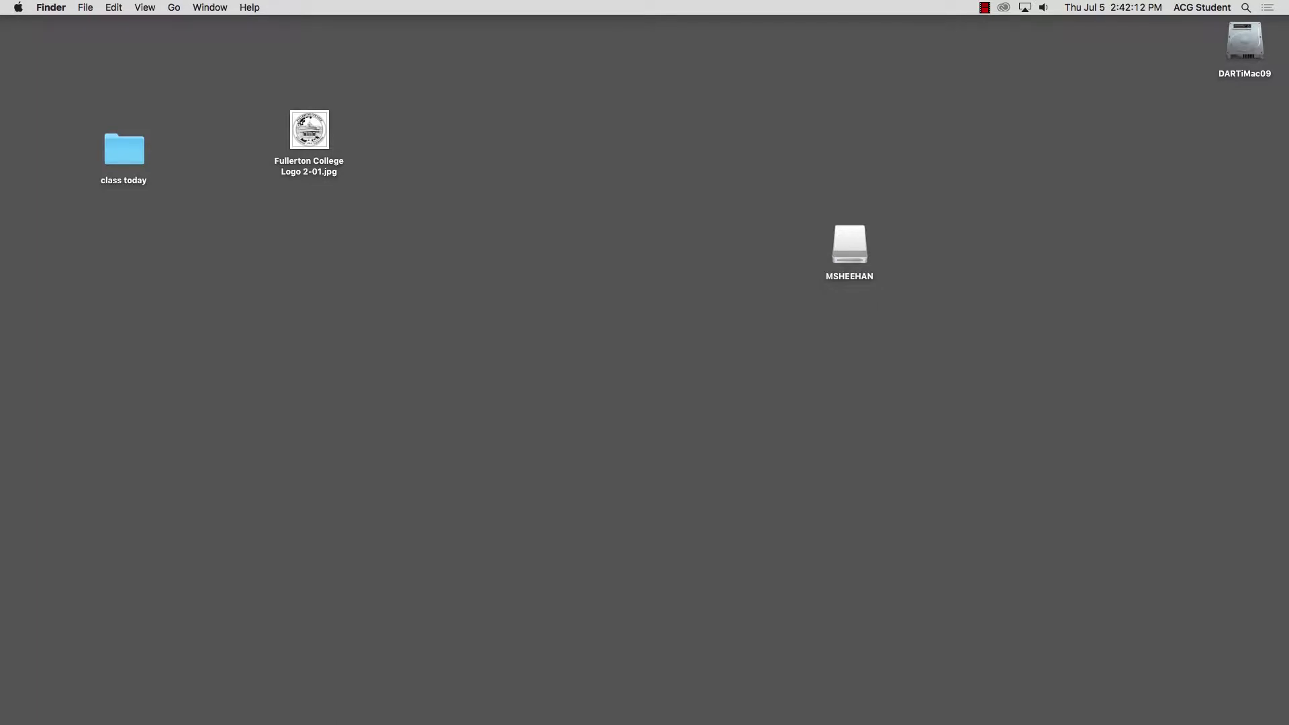
Switch back to Illustrator and show the list of images linked in the document
left_click(944, 710)
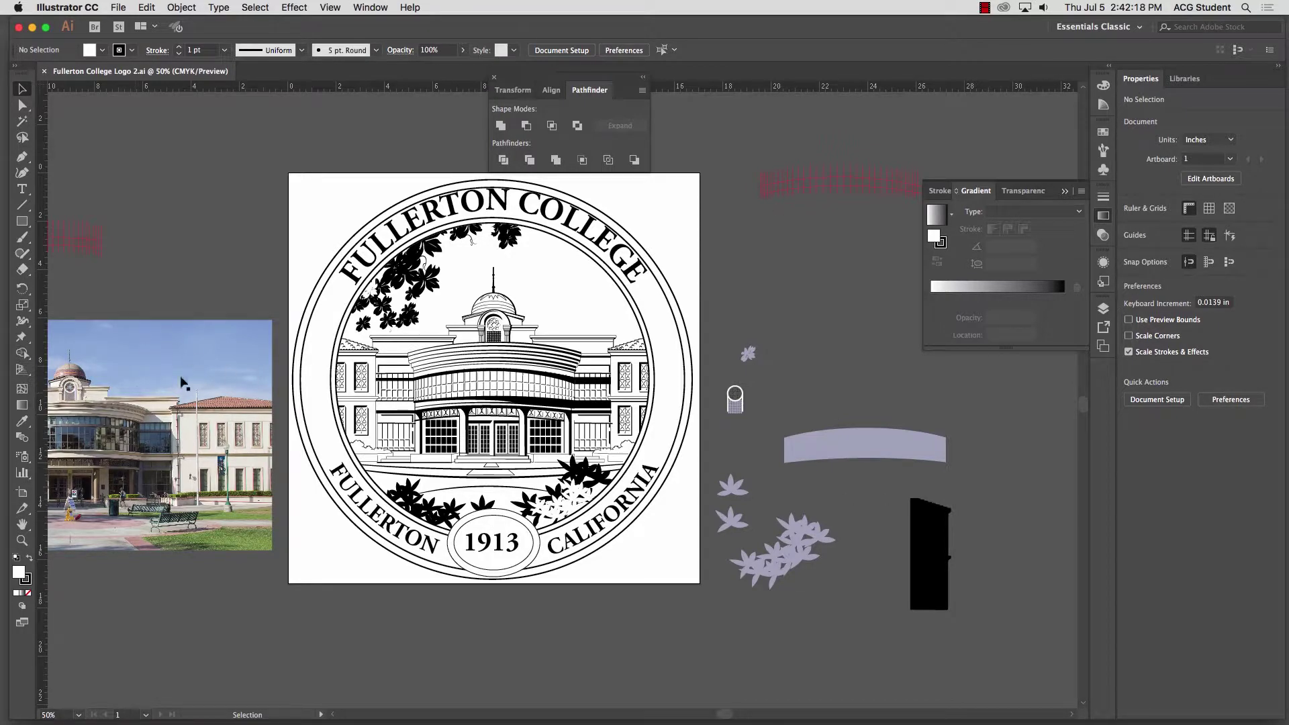
left_click(368, 7)
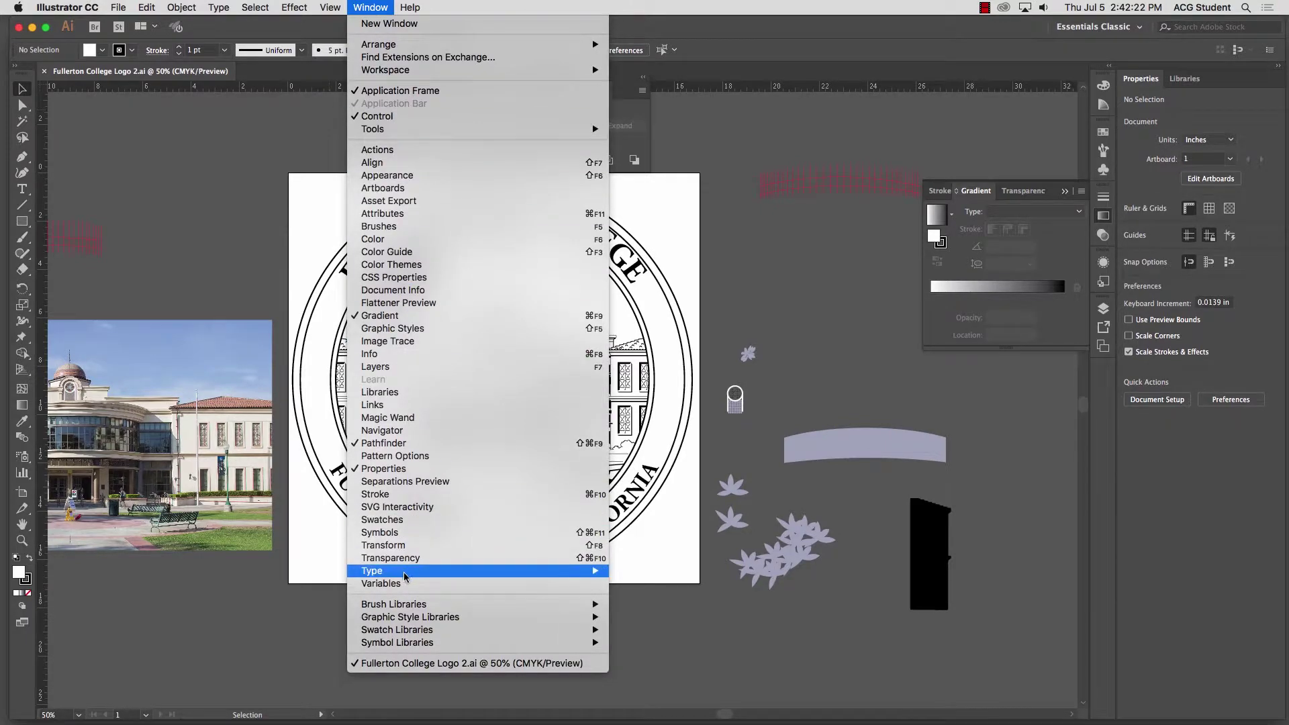
left_click(390, 404)
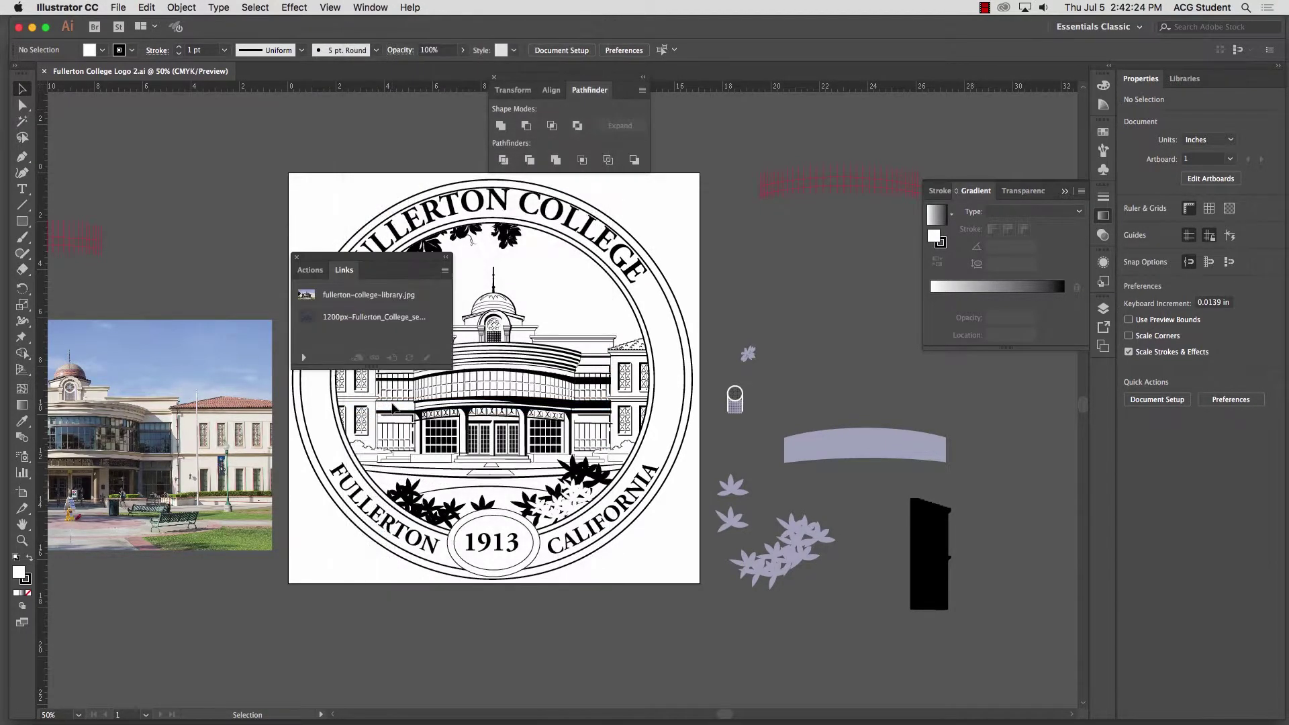
Embed the linked fullerton-college-library.jpg photo in the document
left_click(309, 297)
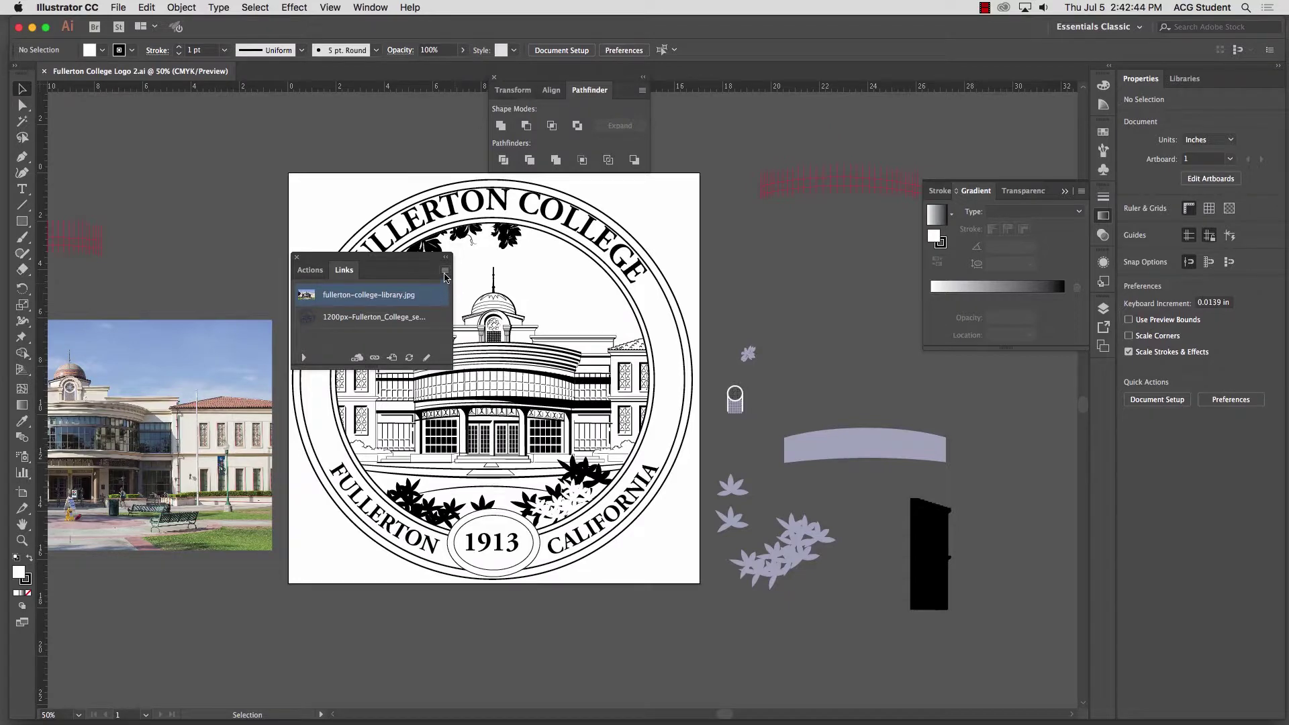
left_click(445, 271)
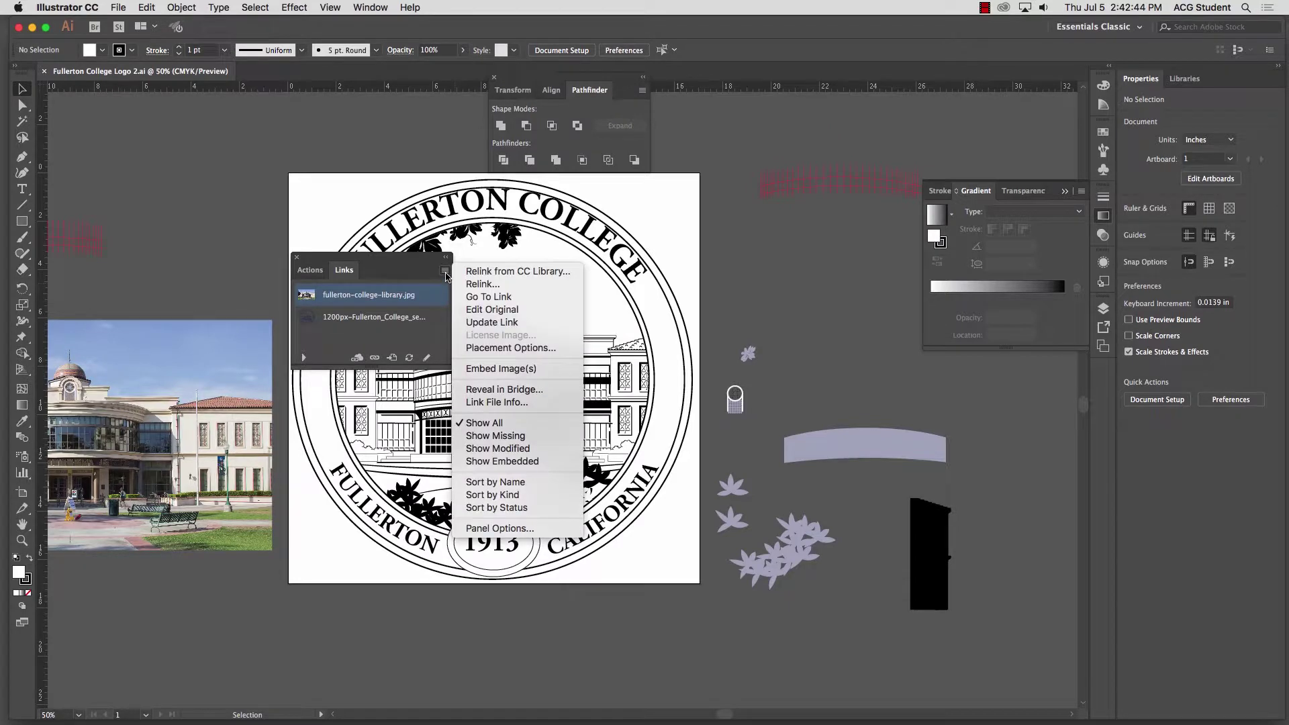
left_click(497, 369)
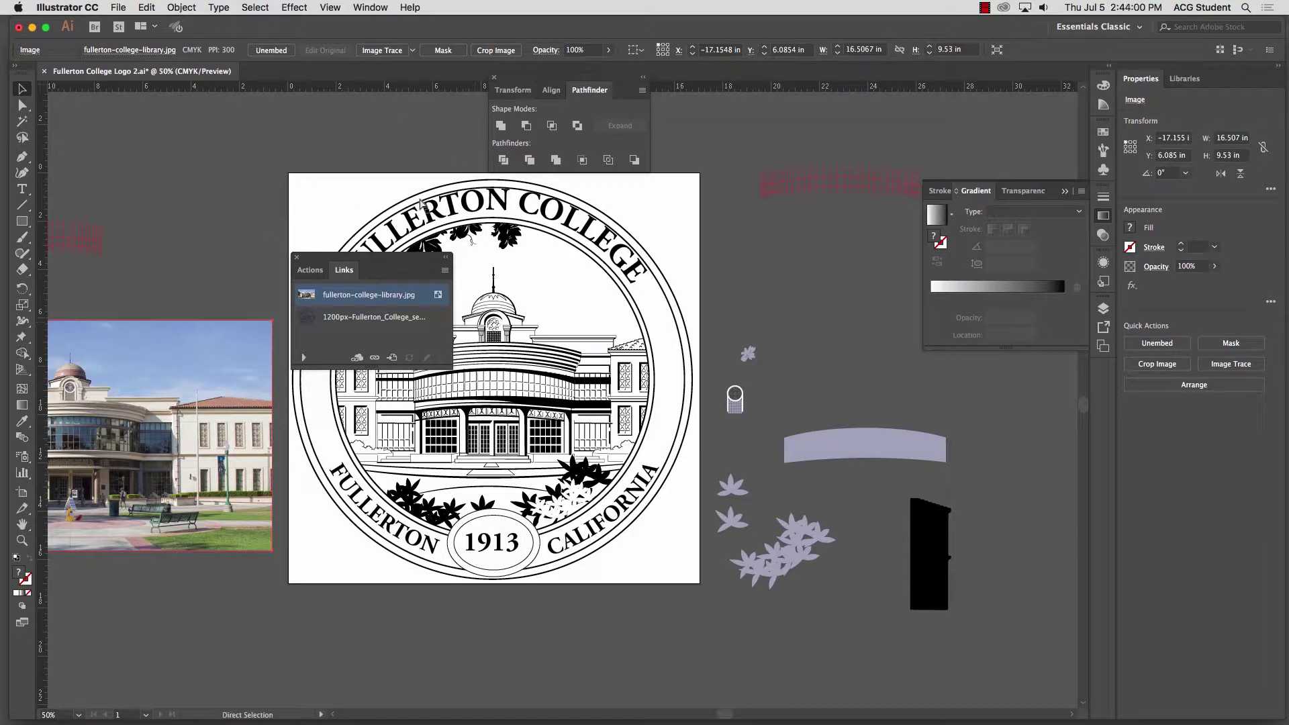
Deselect the library photo and save the document
left_click(268, 180)
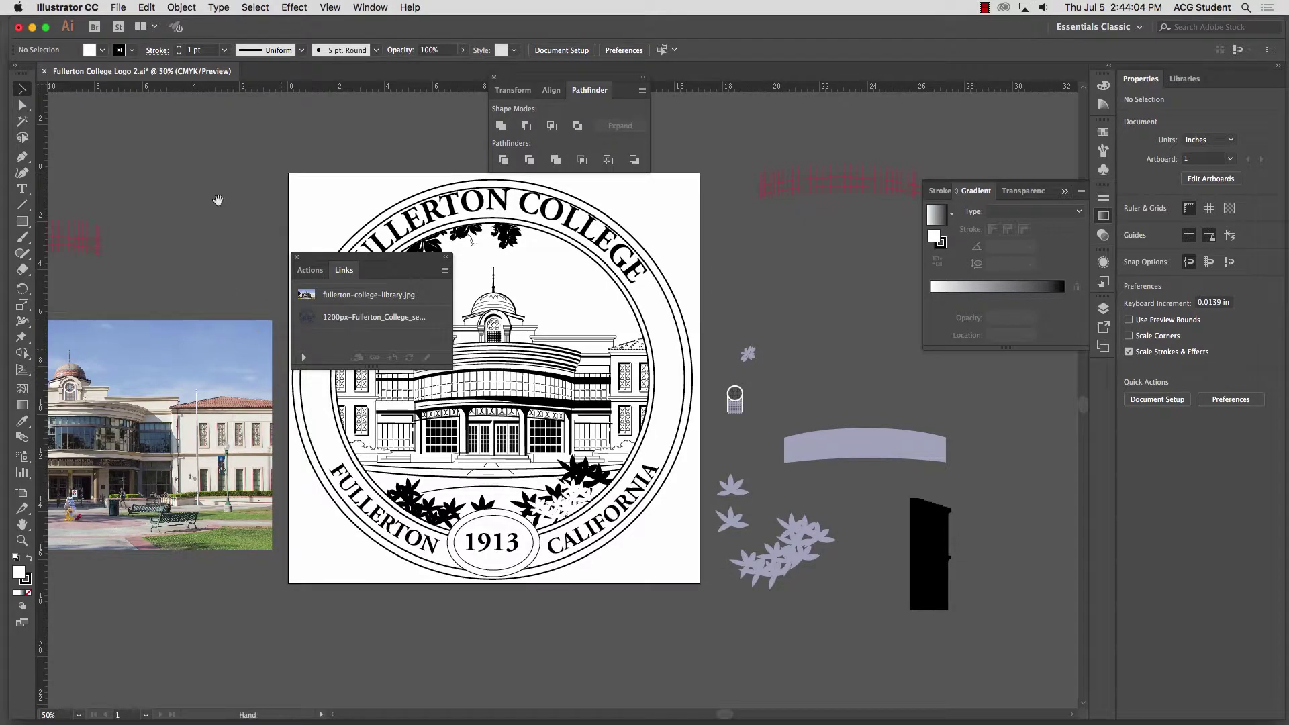
left_click_drag(204, 220, 431, 254)
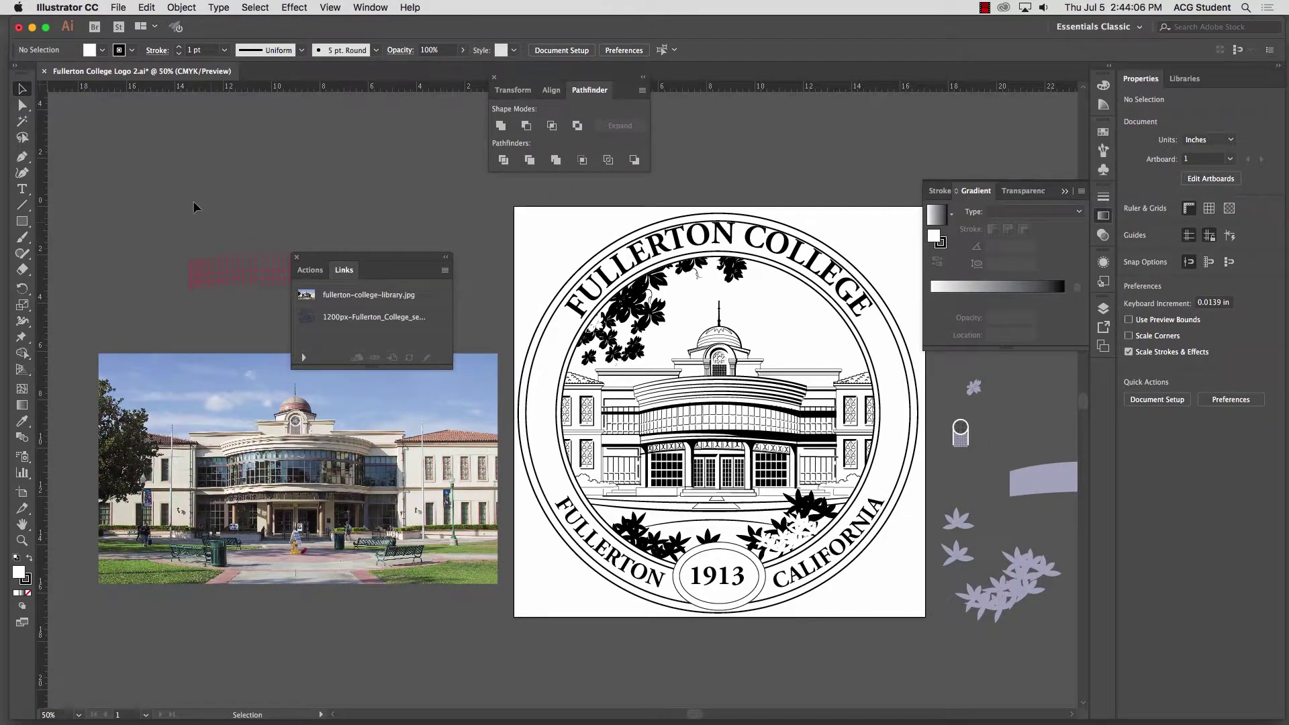
key("a")
key("super+s")
Start packaging the document and choose the Desktop as the location for the package folder
left_click(120, 8)
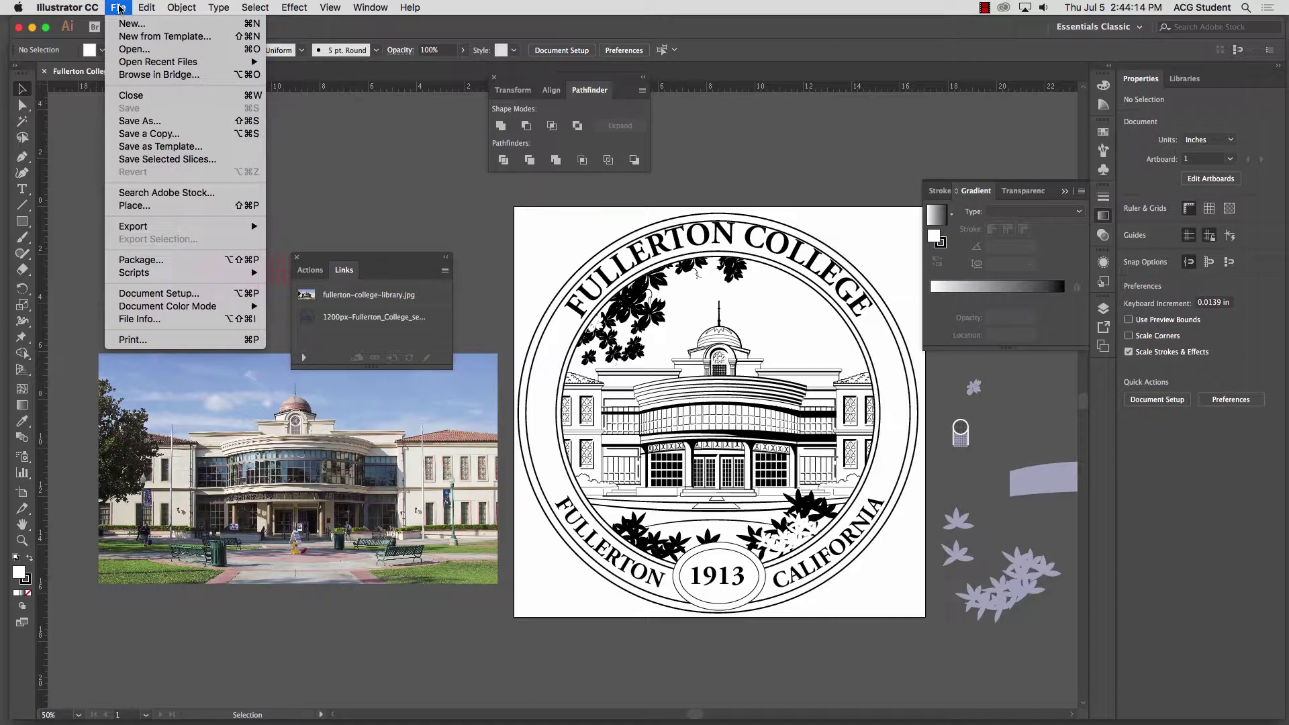
left_click(151, 267)
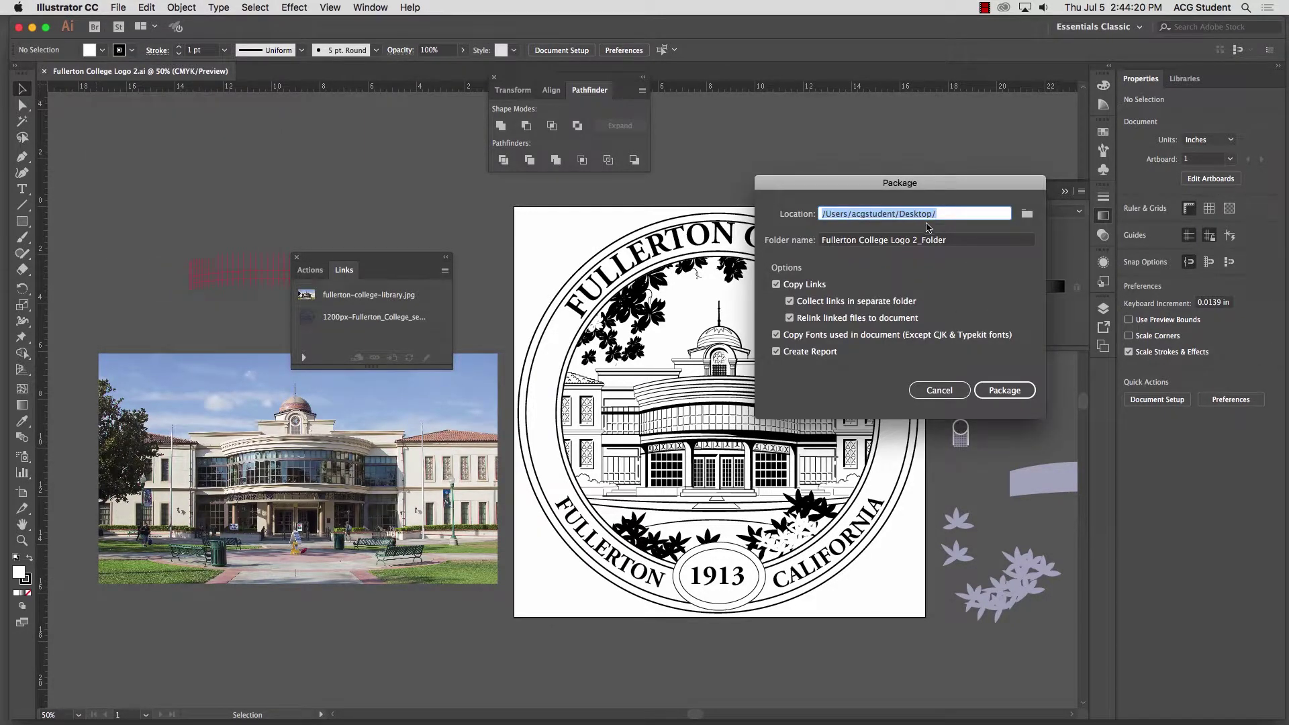
left_click(1027, 214)
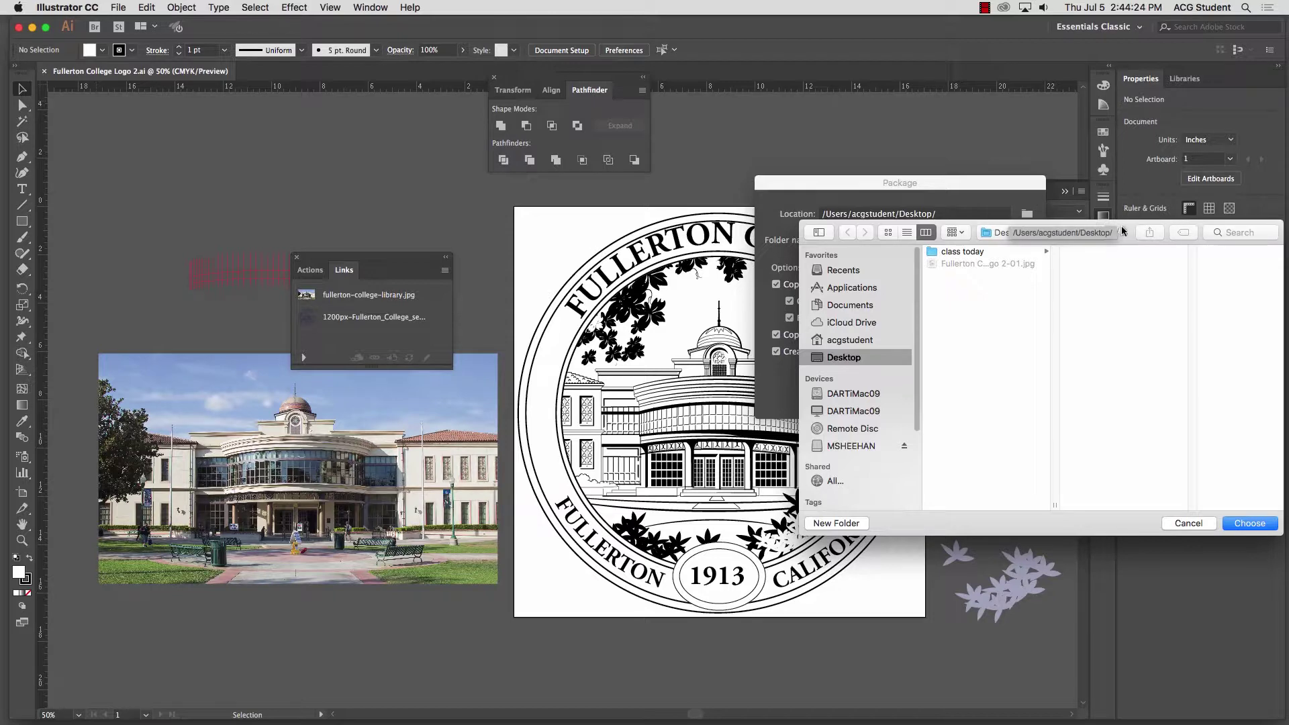
left_click_drag(1124, 224, 751, 147)
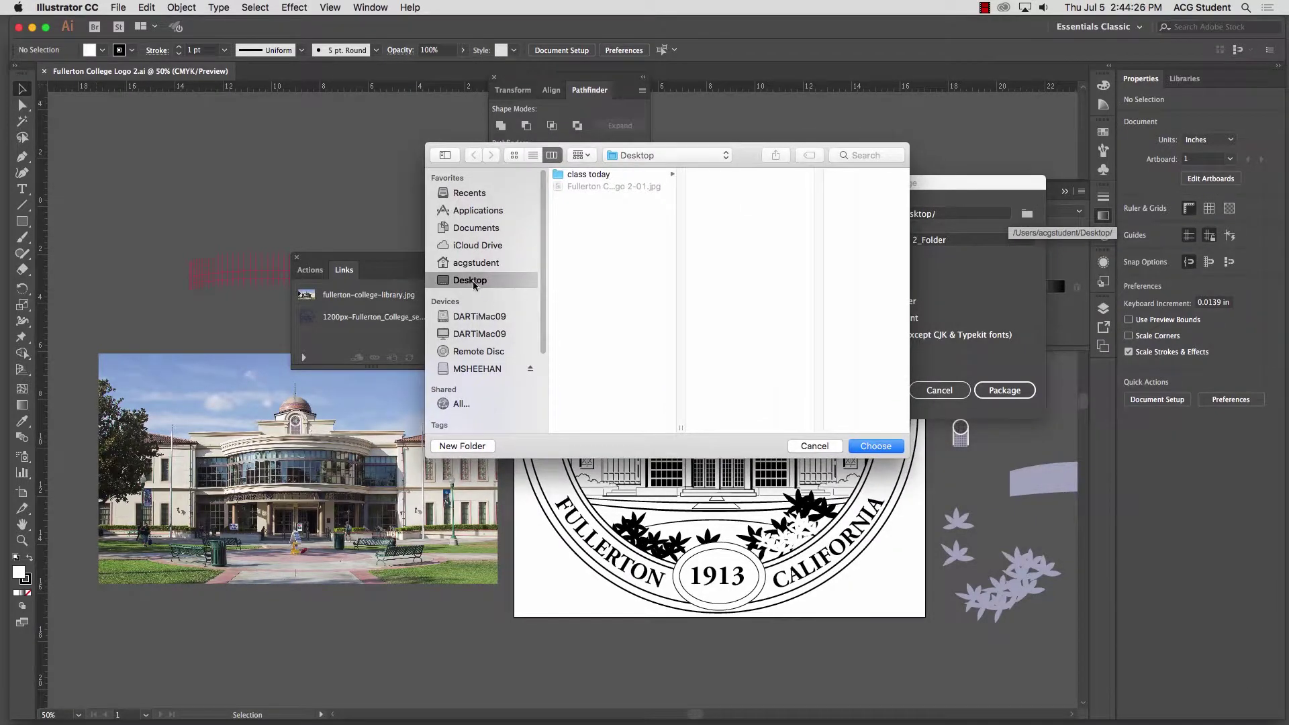
left_click(865, 446)
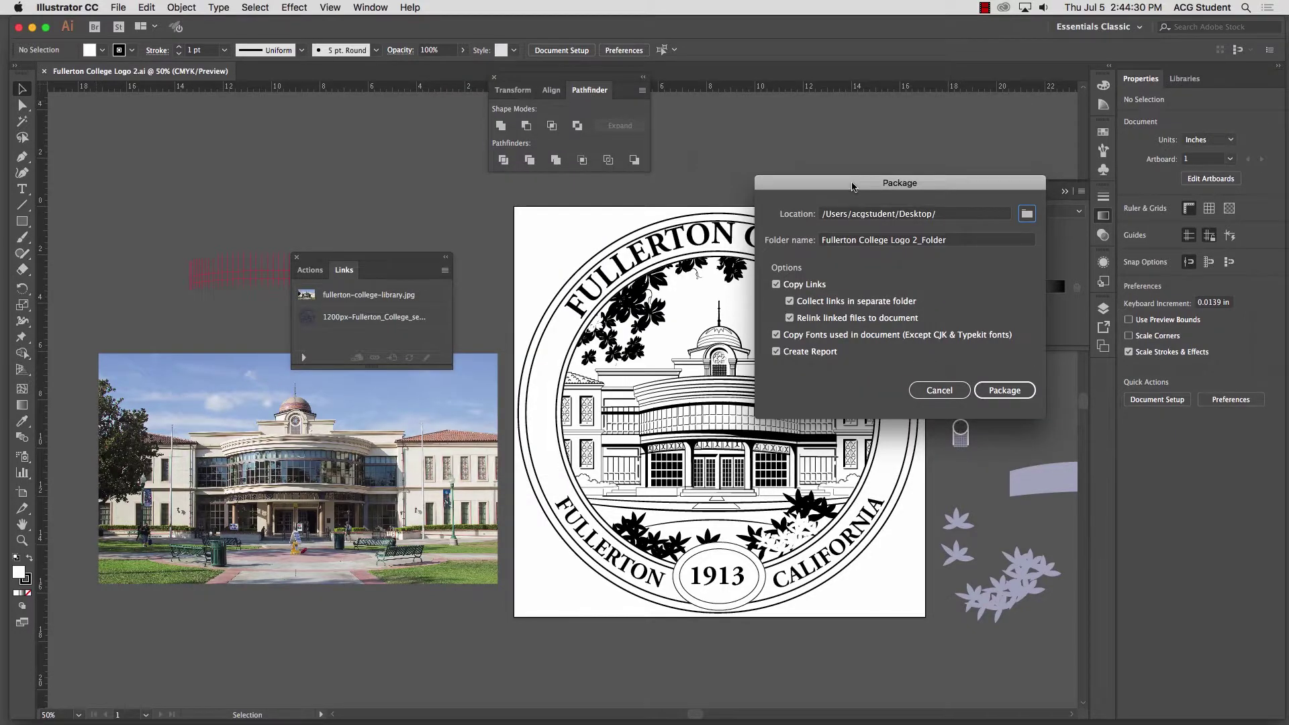
Create the package with links, fonts and report, turning off the font-copying reminder and accepting the dialogs
left_click_drag(820, 186, 277, 118)
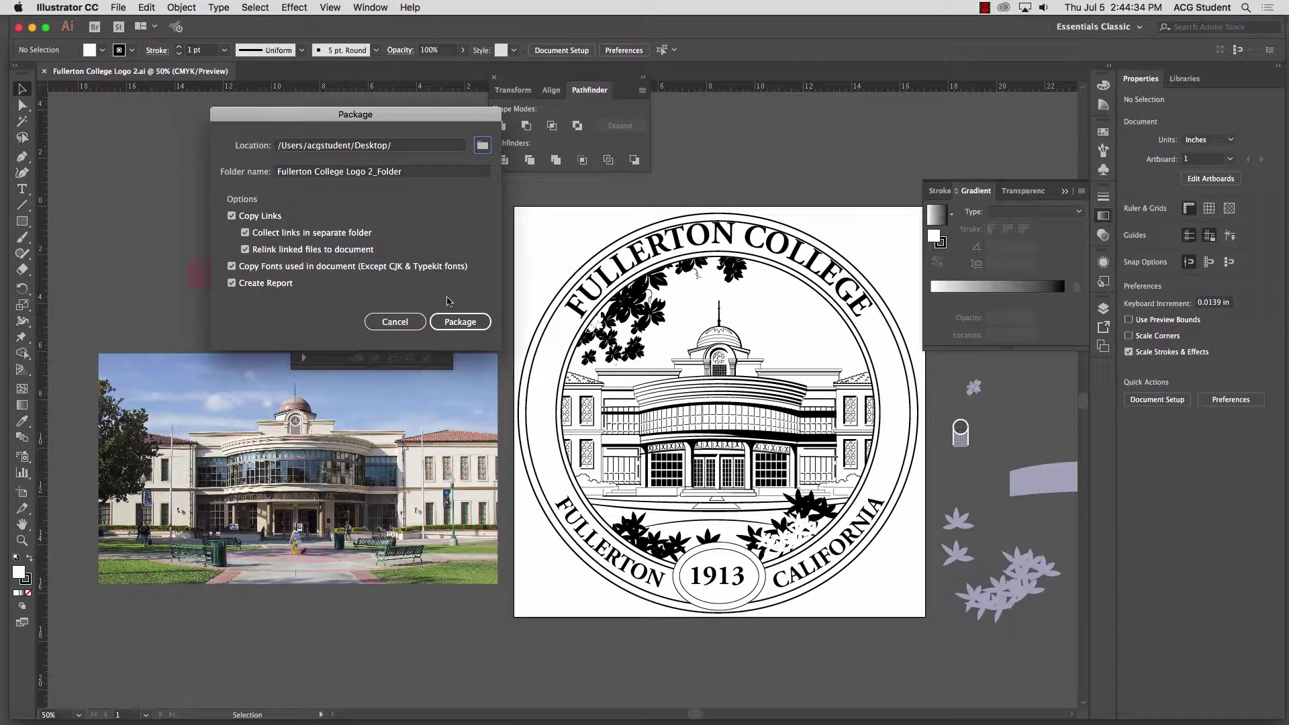
left_click(457, 323)
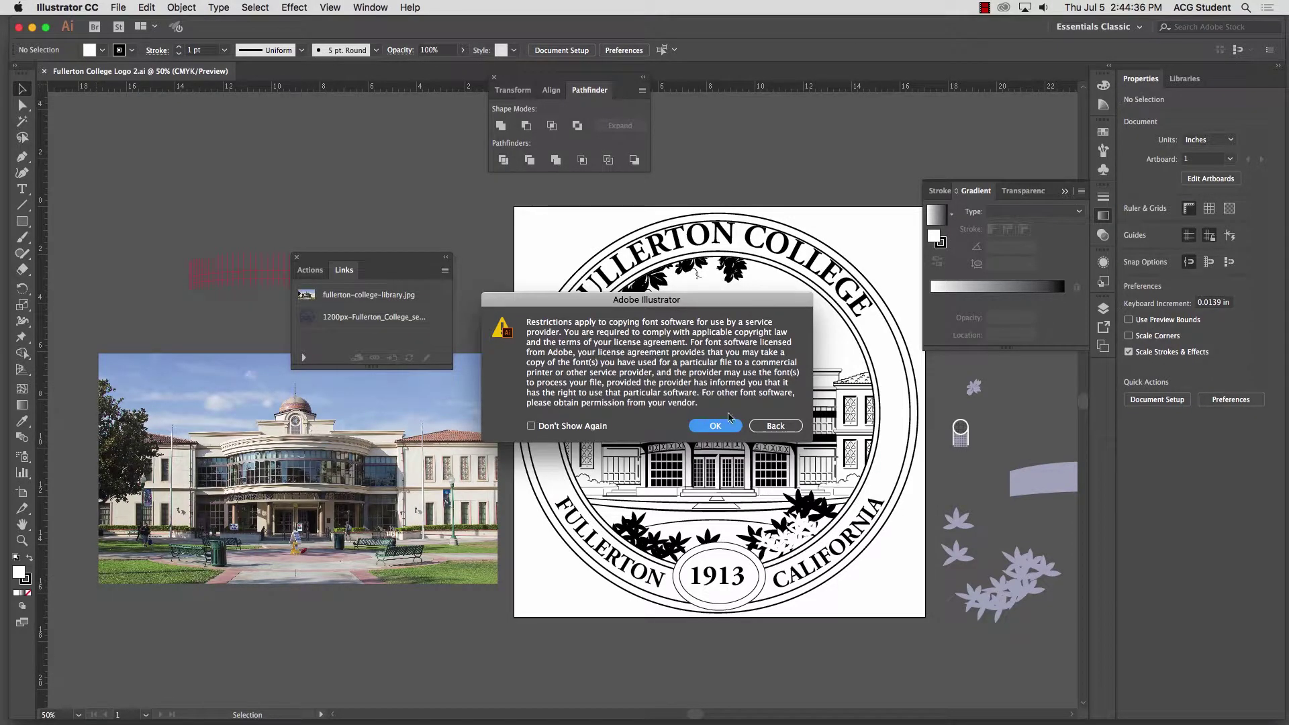
left_click(531, 426)
left_click(725, 428)
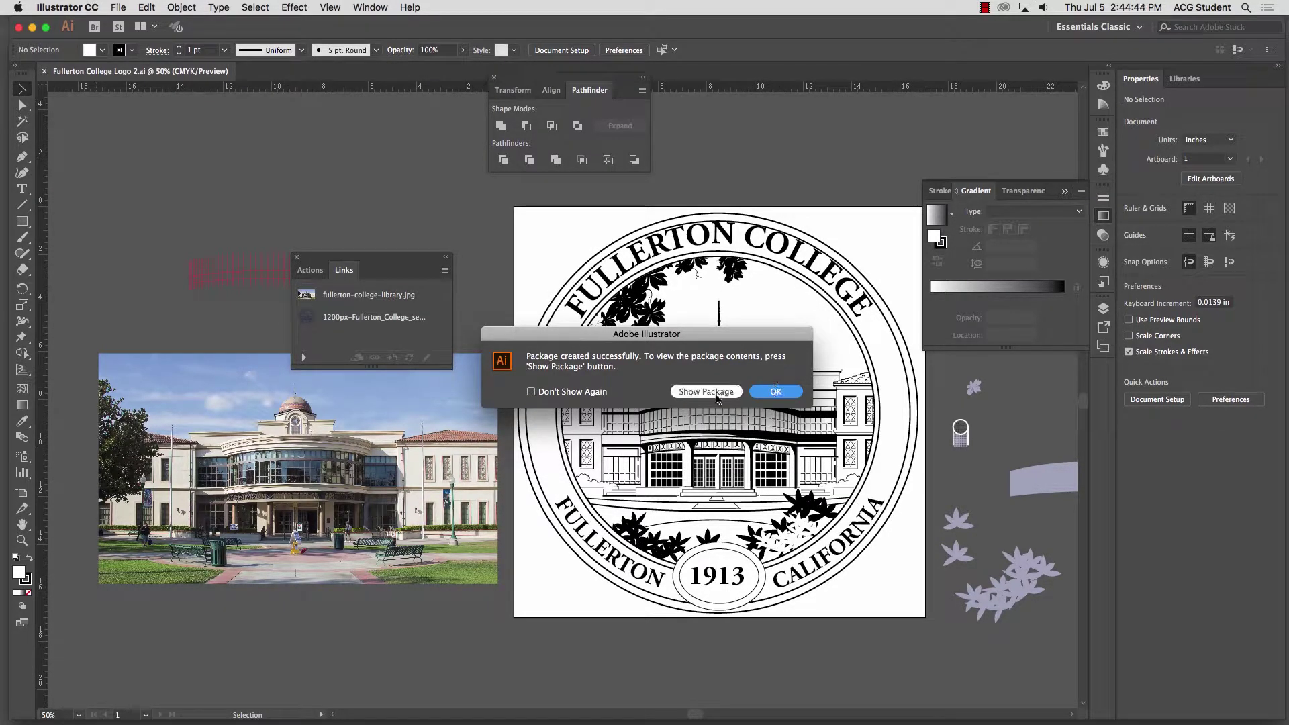
left_click(776, 393)
Minimize Illustrator, move Fullerton College Logo 2_Folder below the class today folder on the desktop, and open it
left_click(31, 27)
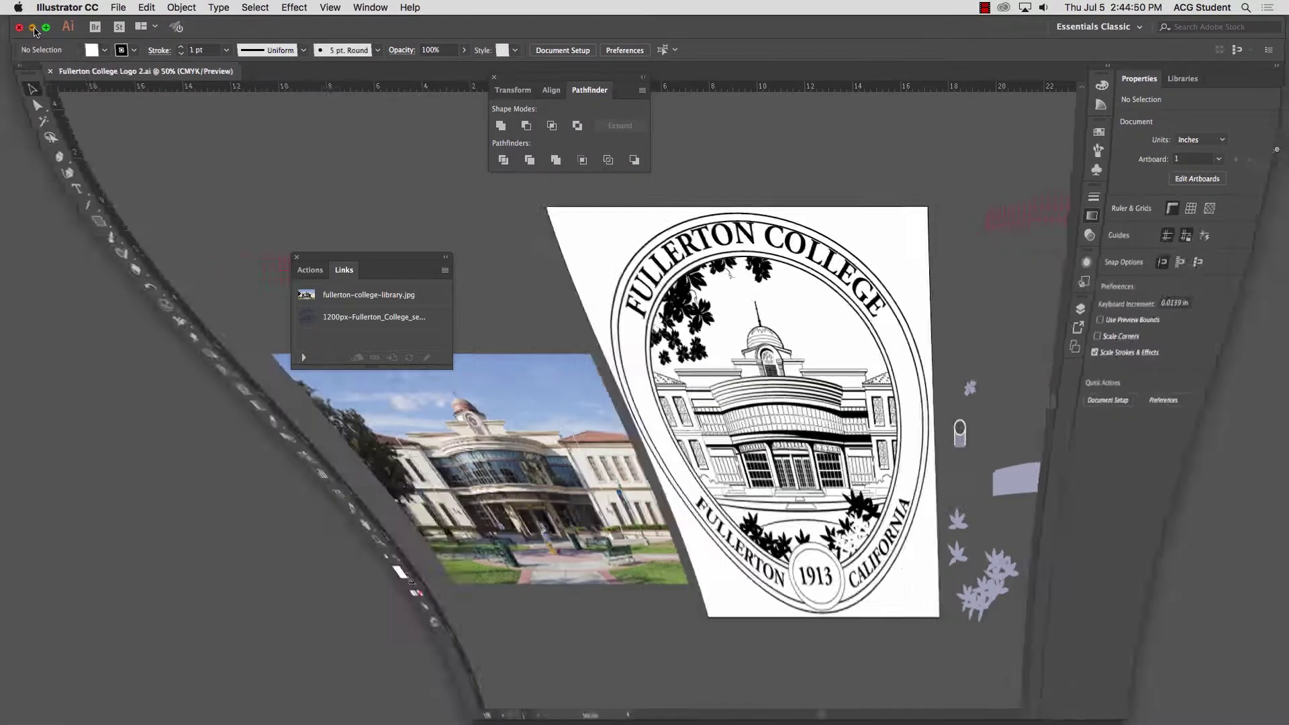
left_click(492, 232)
left_click_drag(1242, 117, 113, 336)
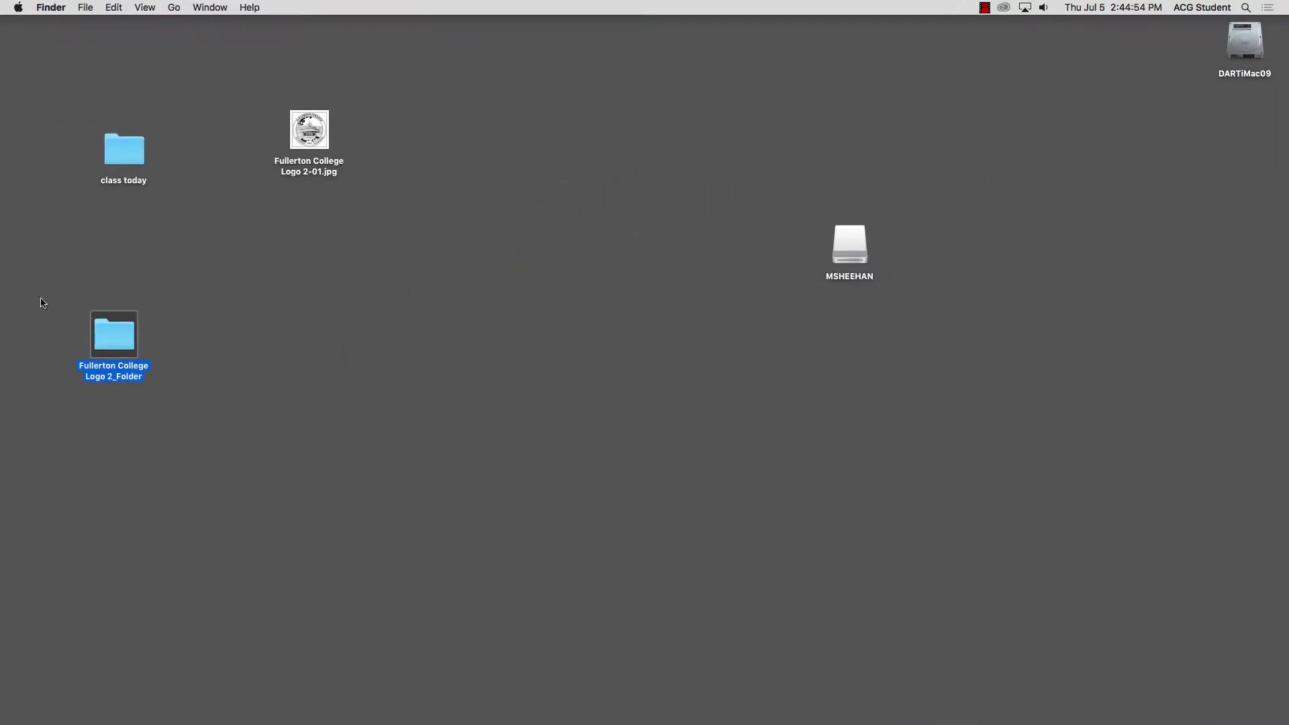
double_click(113, 336)
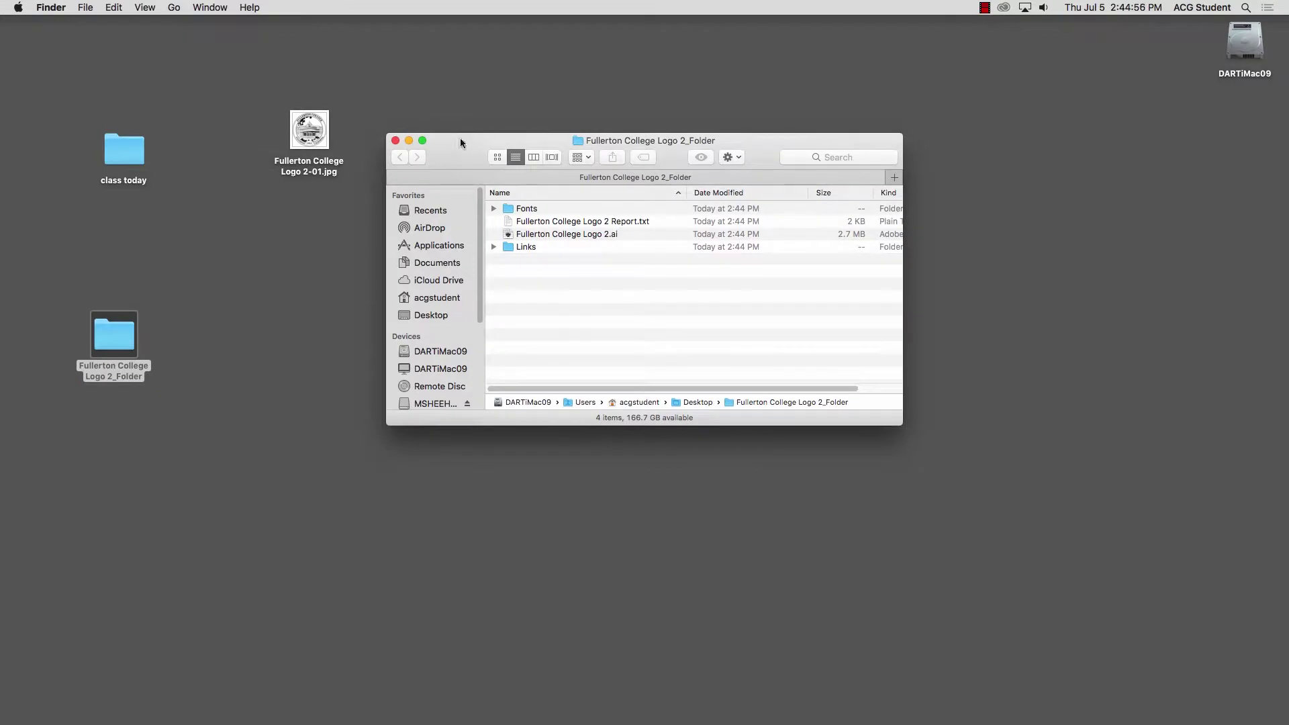
left_click_drag(460, 138, 247, 128)
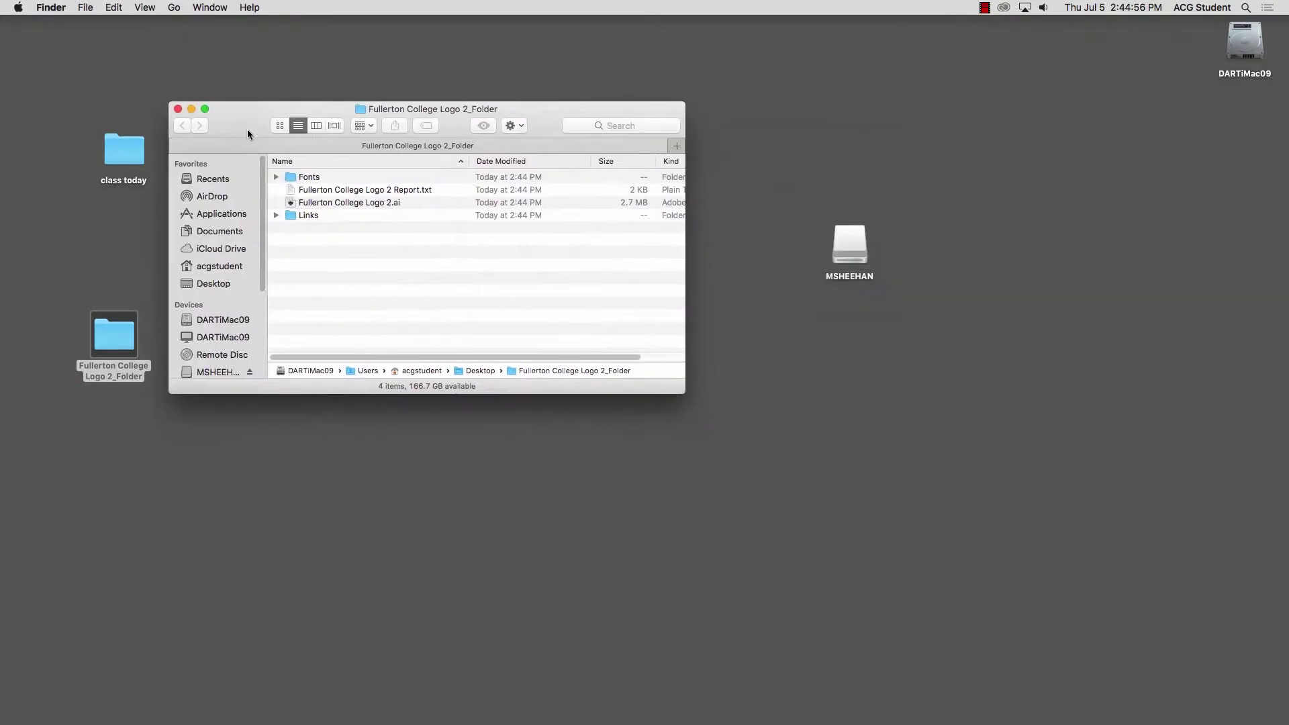
Examine the contents of the package's Fonts and Links folders and preview the linked images
left_click(278, 177)
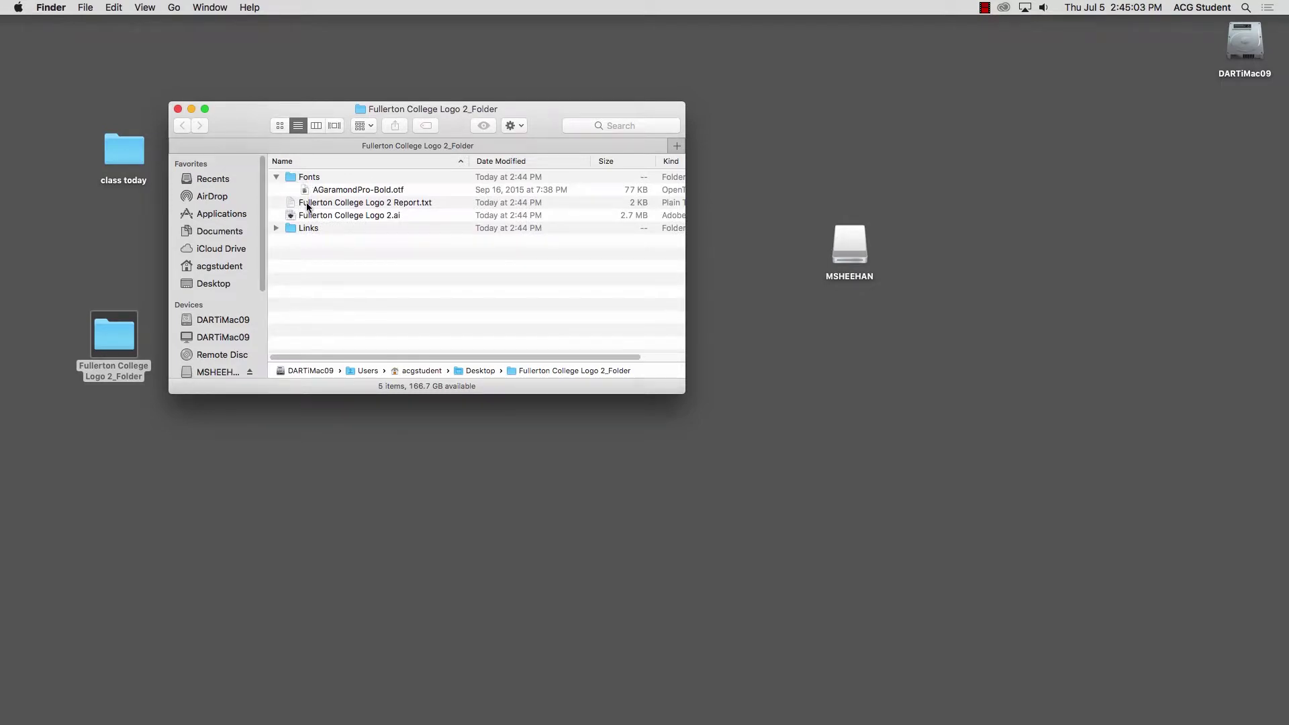
left_click(276, 176)
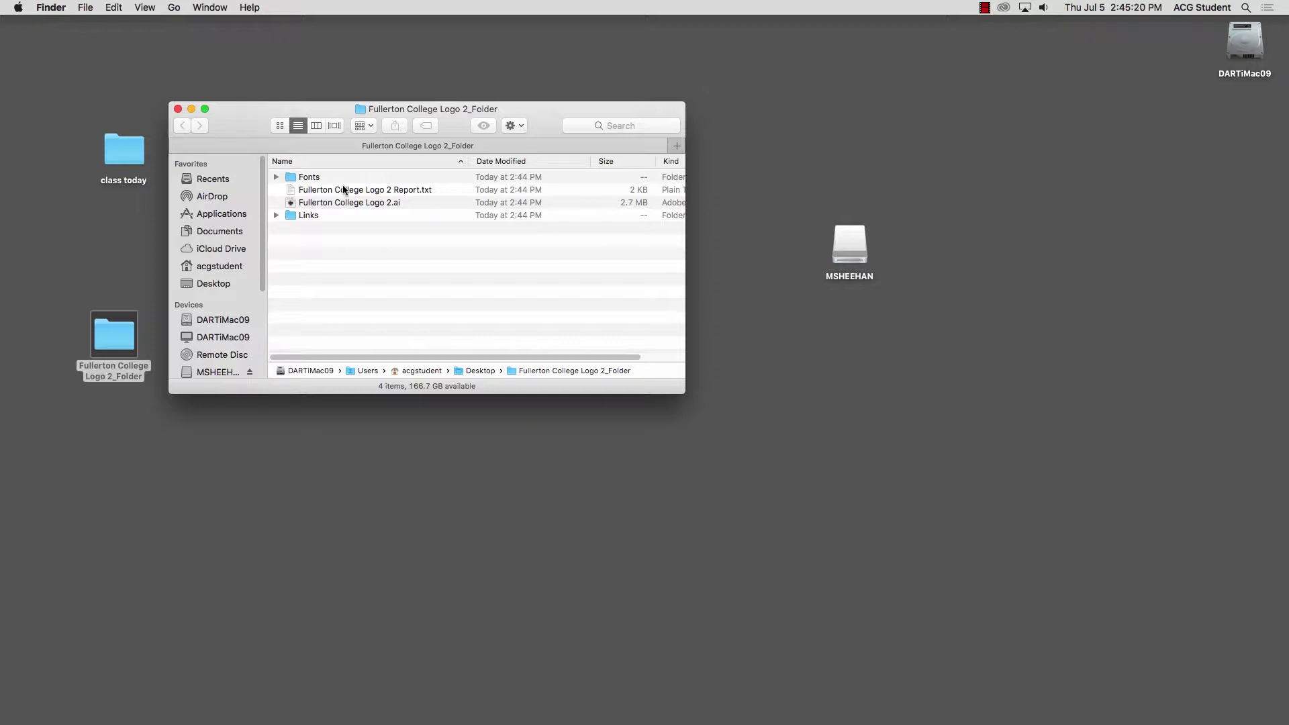
left_click(276, 216)
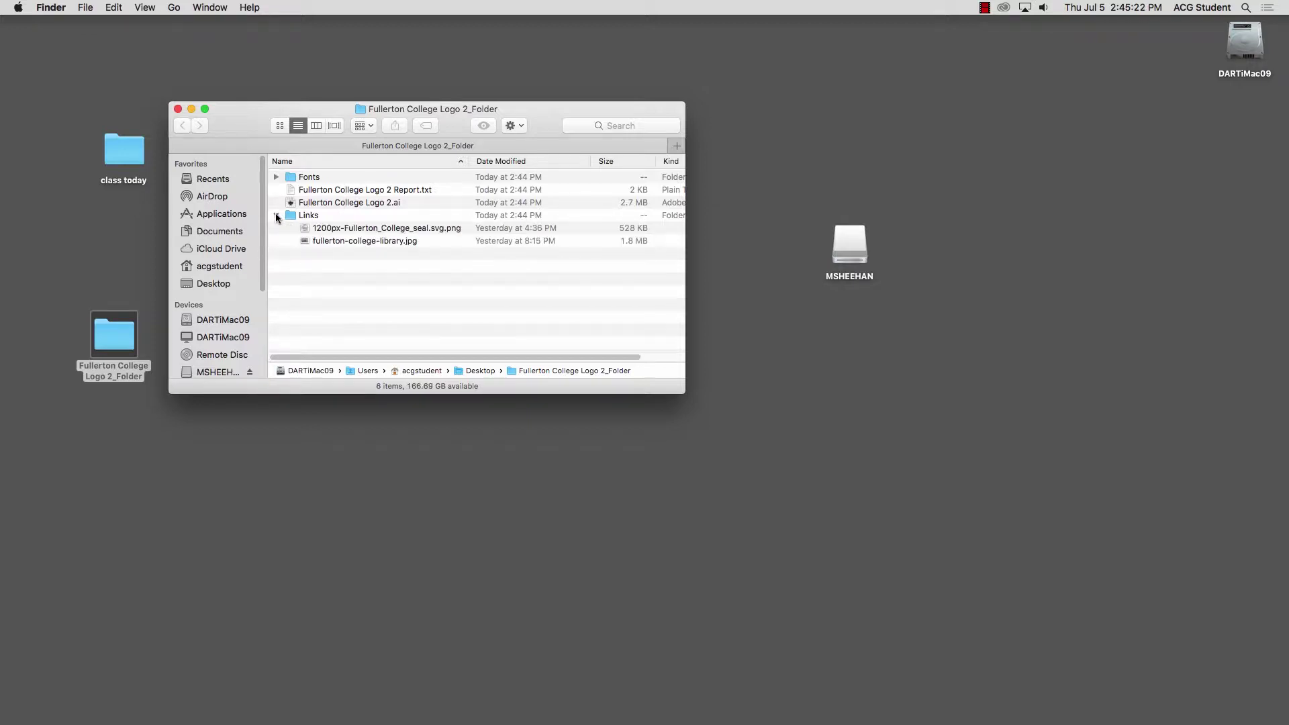
left_click(302, 229)
key("space")
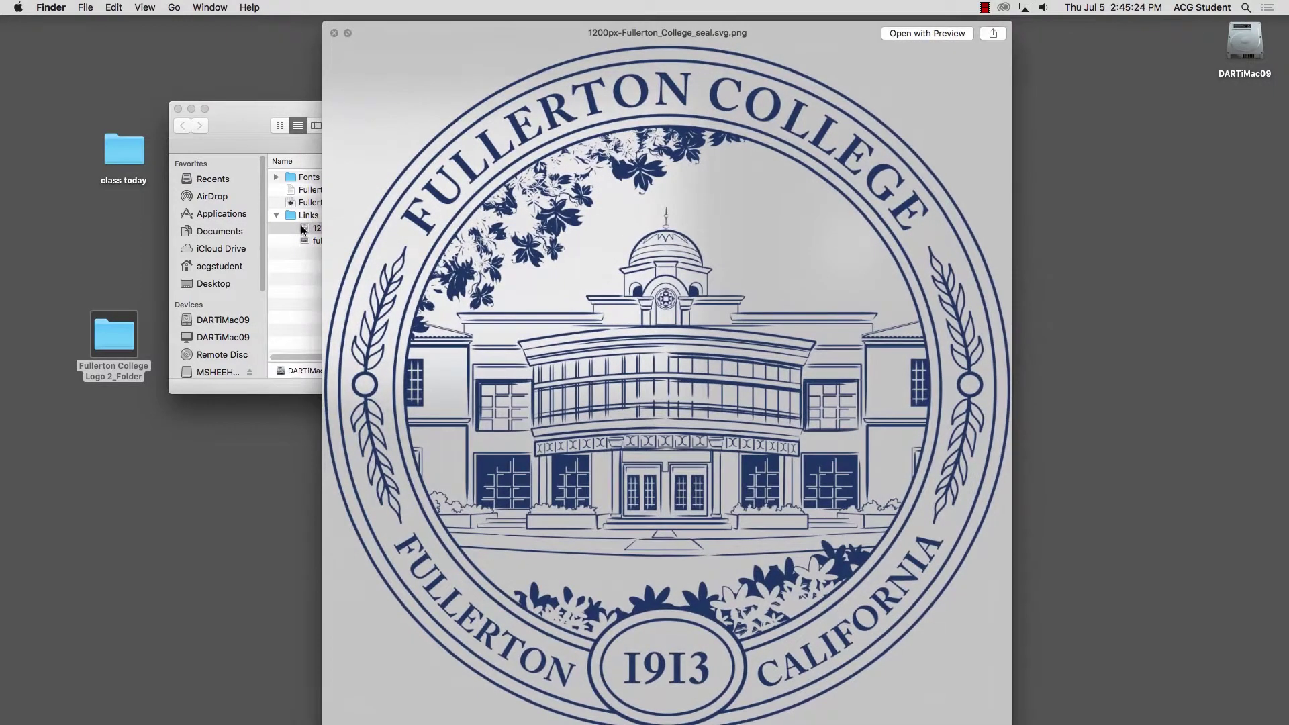
key("Down")
key("space")
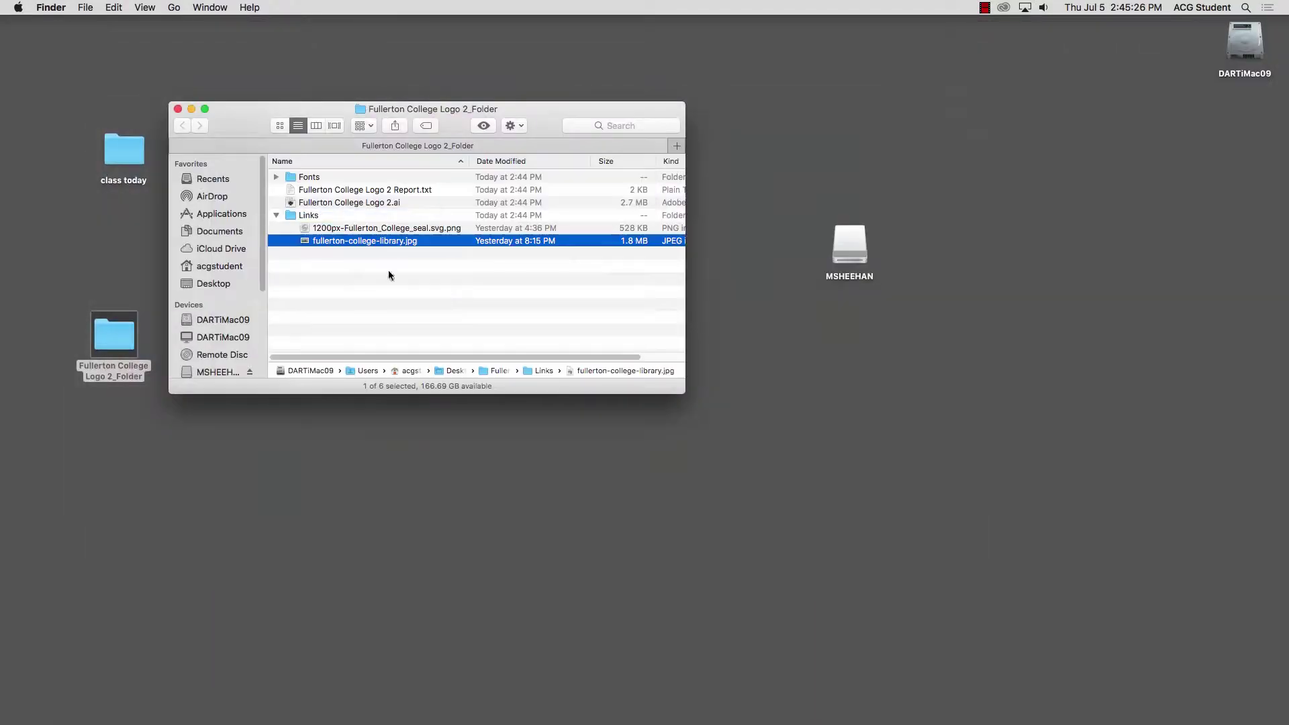
Close the Finder window showing the Fullerton College Logo 2_Folder package
left_click(388, 271)
left_click(179, 110)
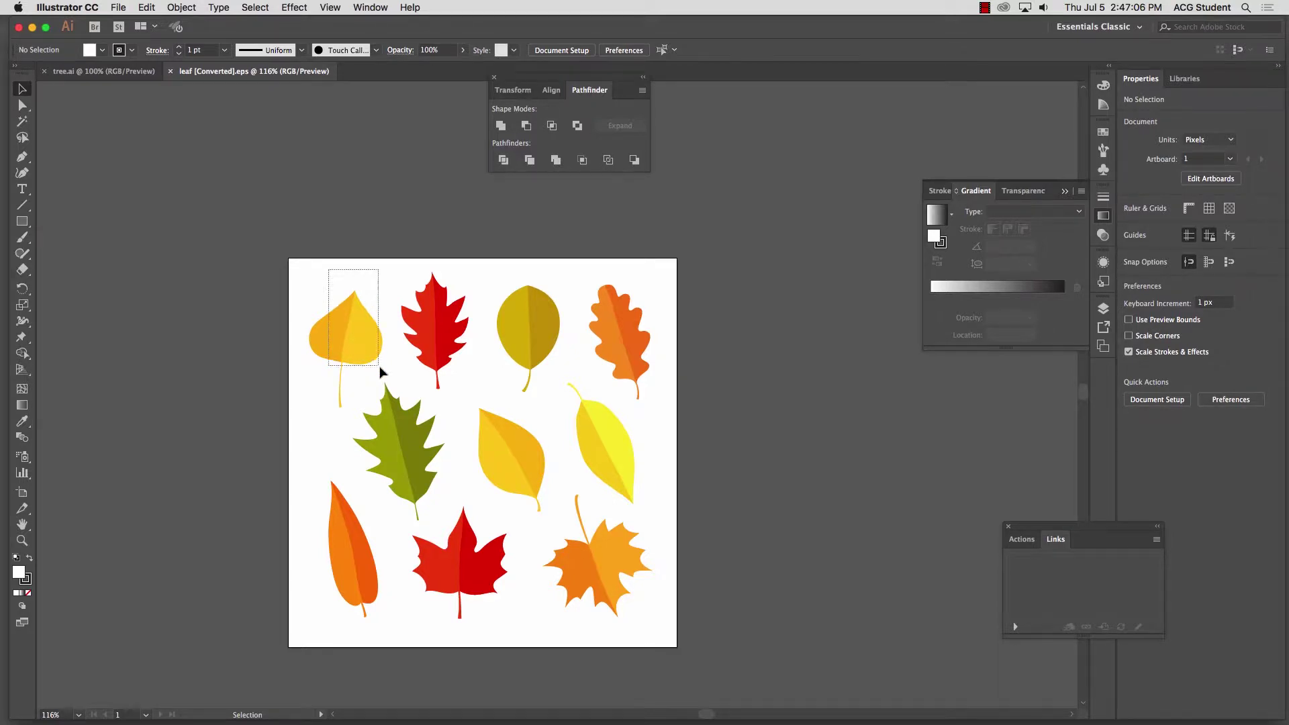
In Illustrator, copy the green lobed leaf from leaf [Converted].eps
left_click(348, 341)
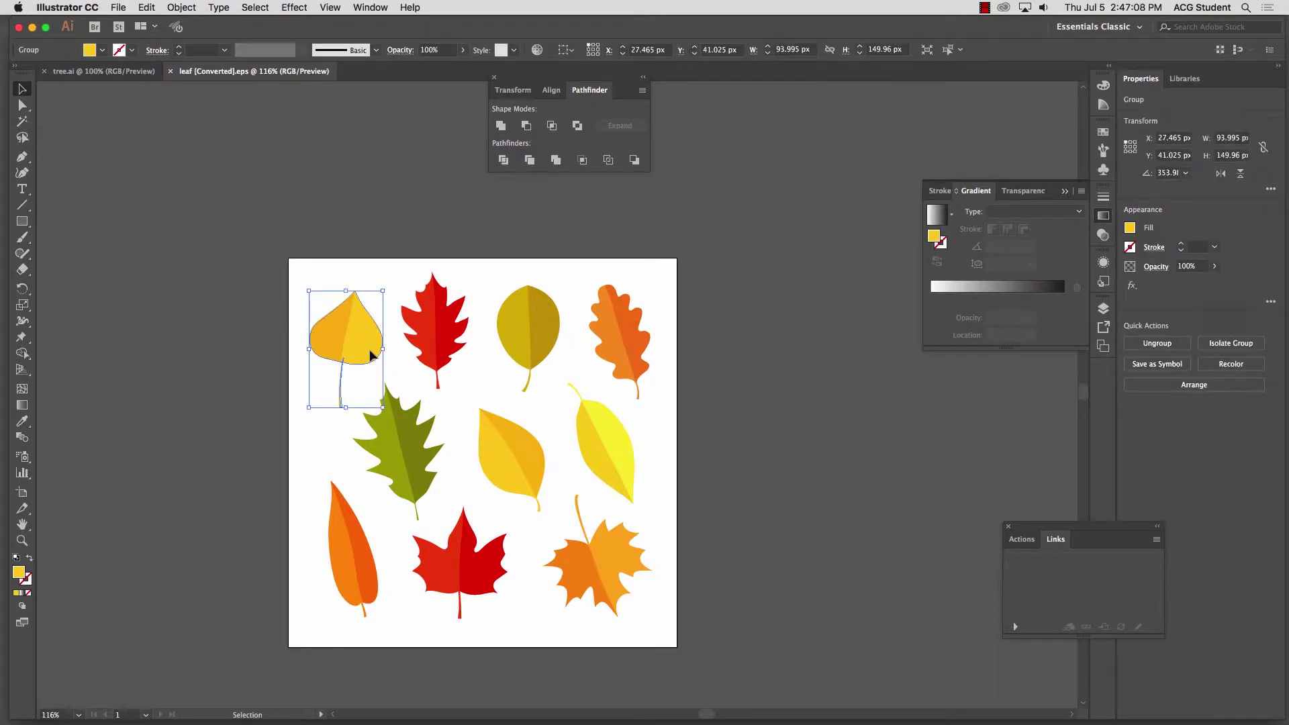
left_click(597, 570)
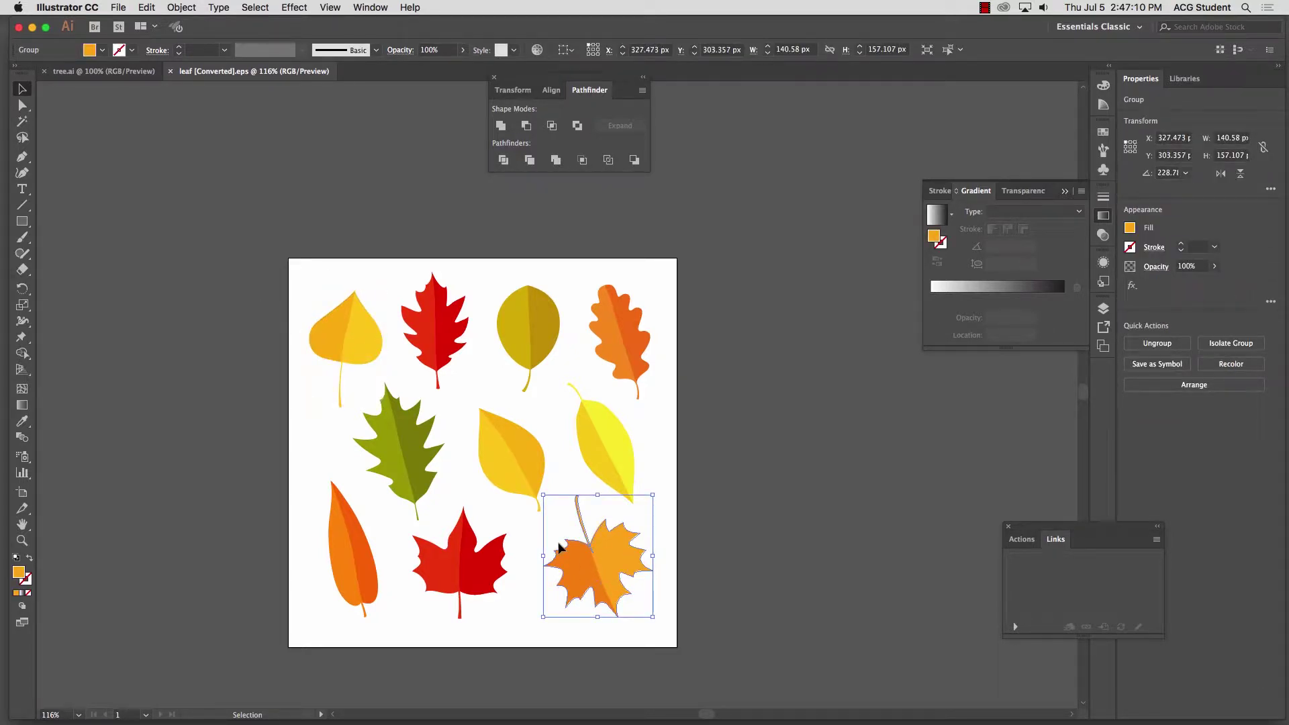
left_click(410, 446)
key("super+c")
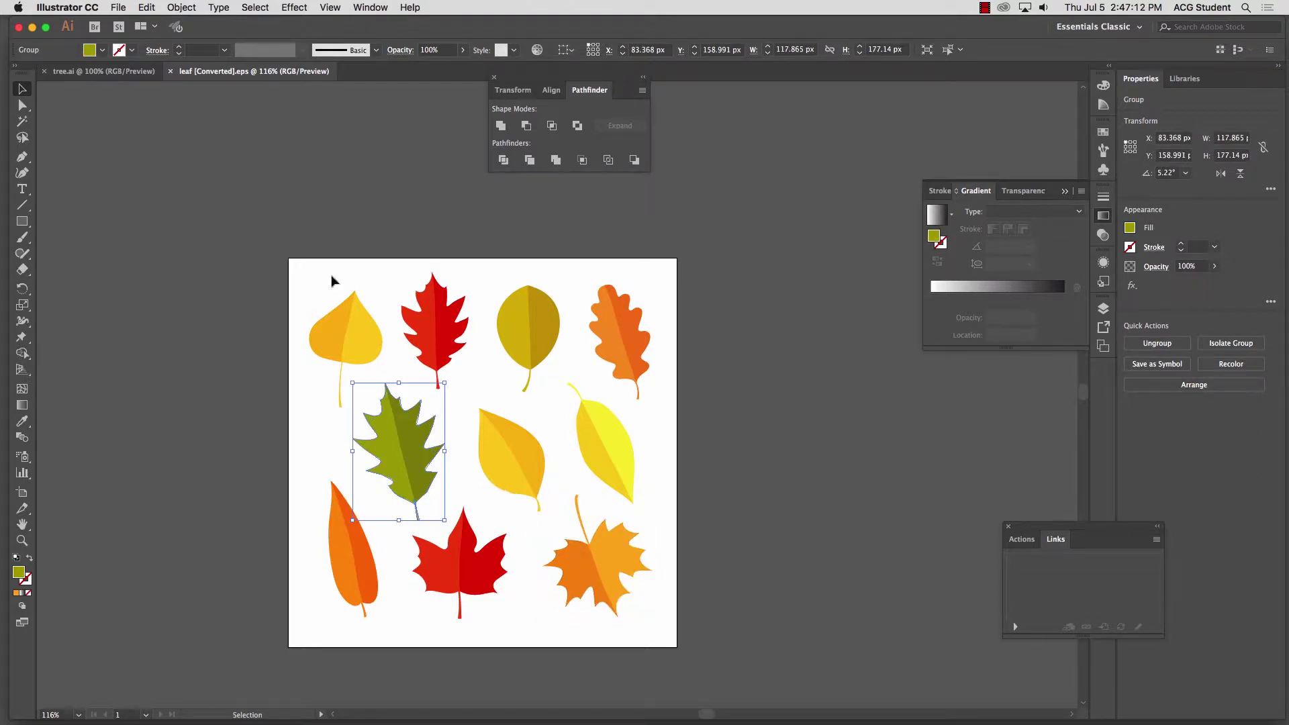
Switch to tree.ai, add a new layer above the tree layer, and lock the tree layer
left_click(98, 76)
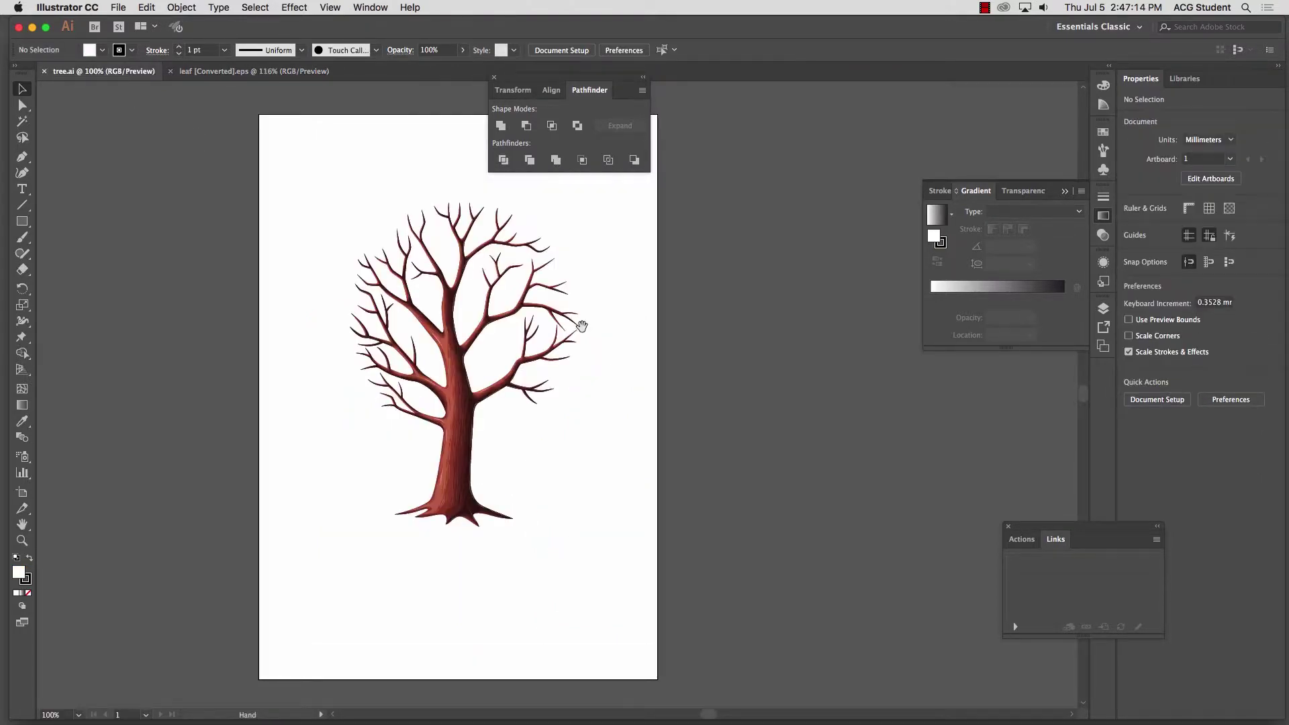
left_click_drag(582, 327, 526, 383)
left_click_drag(284, 241, 652, 497)
left_click(654, 498)
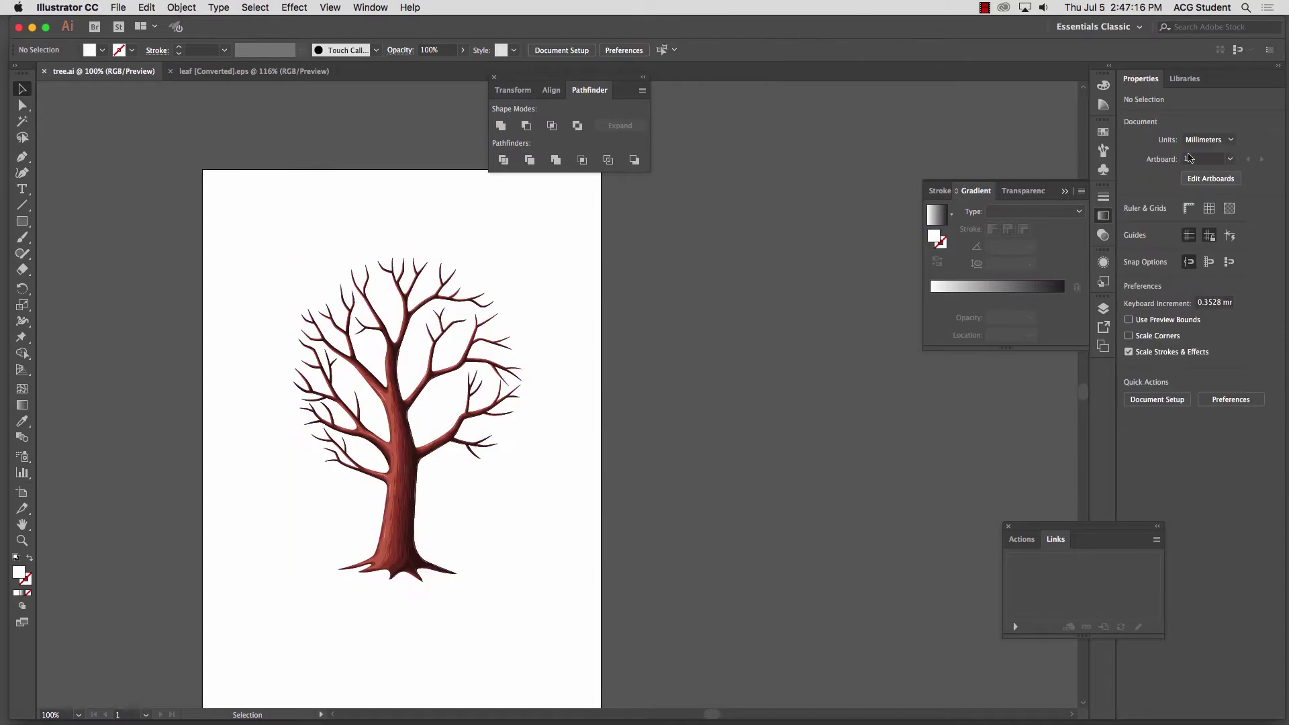
left_click(1103, 308)
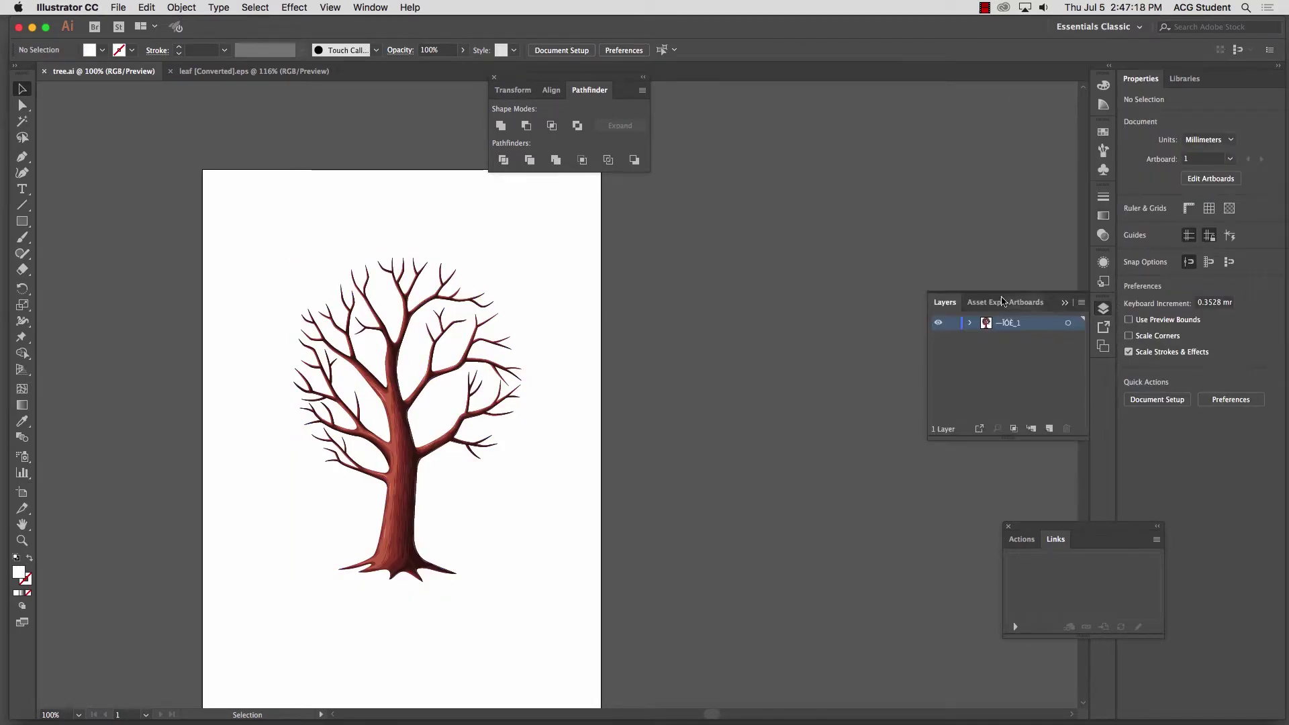
left_click(1049, 428)
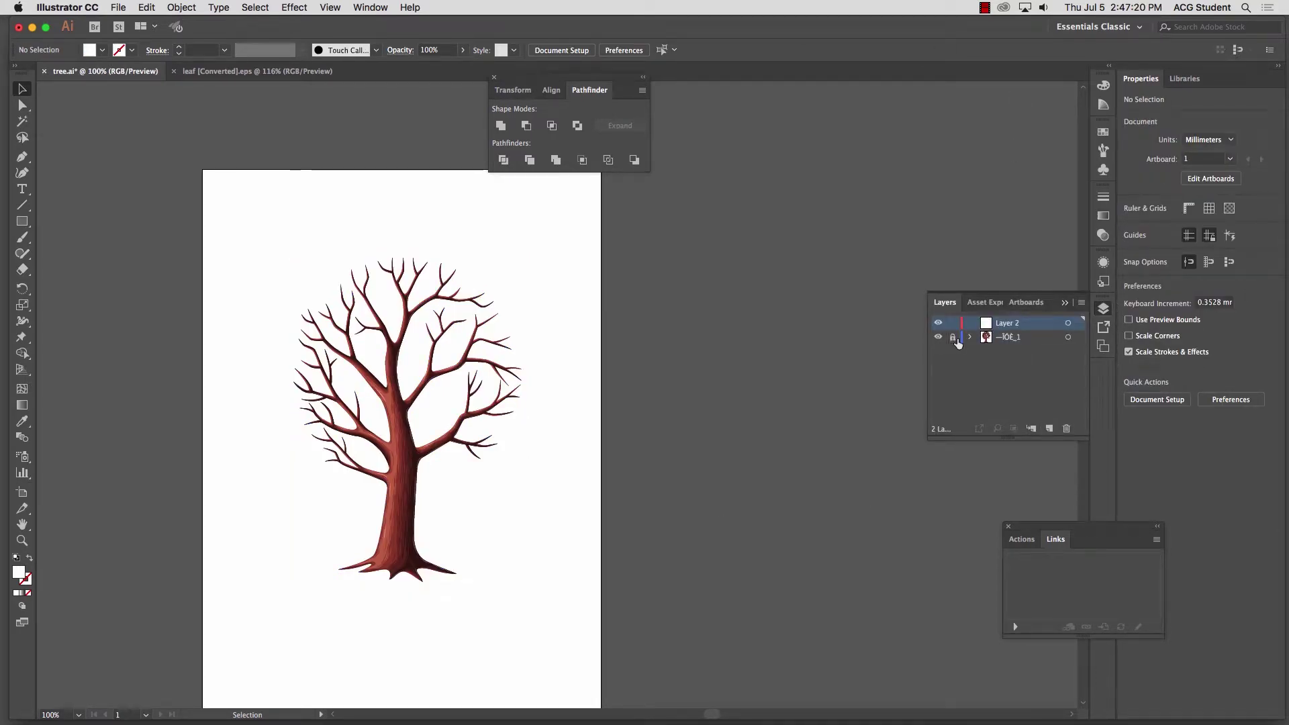
Paste the green leaf onto Layer 2, scale it to about 16 × 24 mm, and place it beside the tree's left branches
scroll(369, 362, "right", 3)
scroll(369, 363, "down", 1)
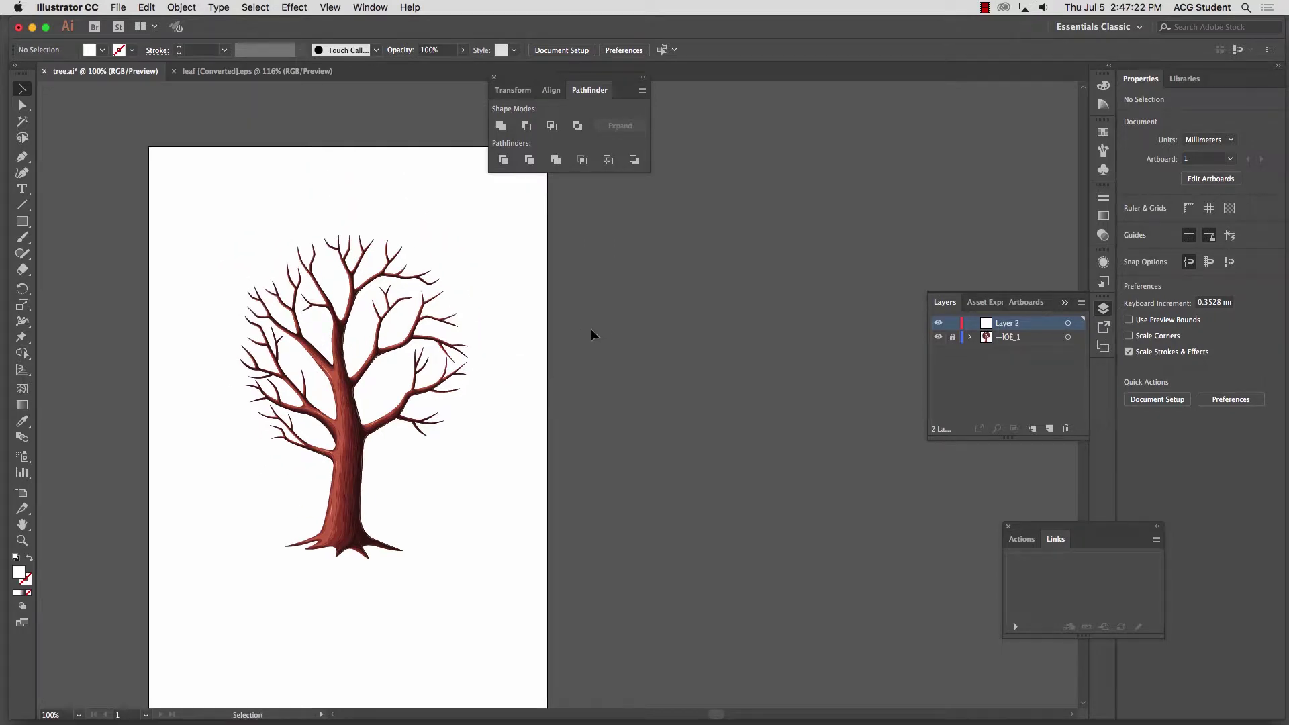
key("super+v")
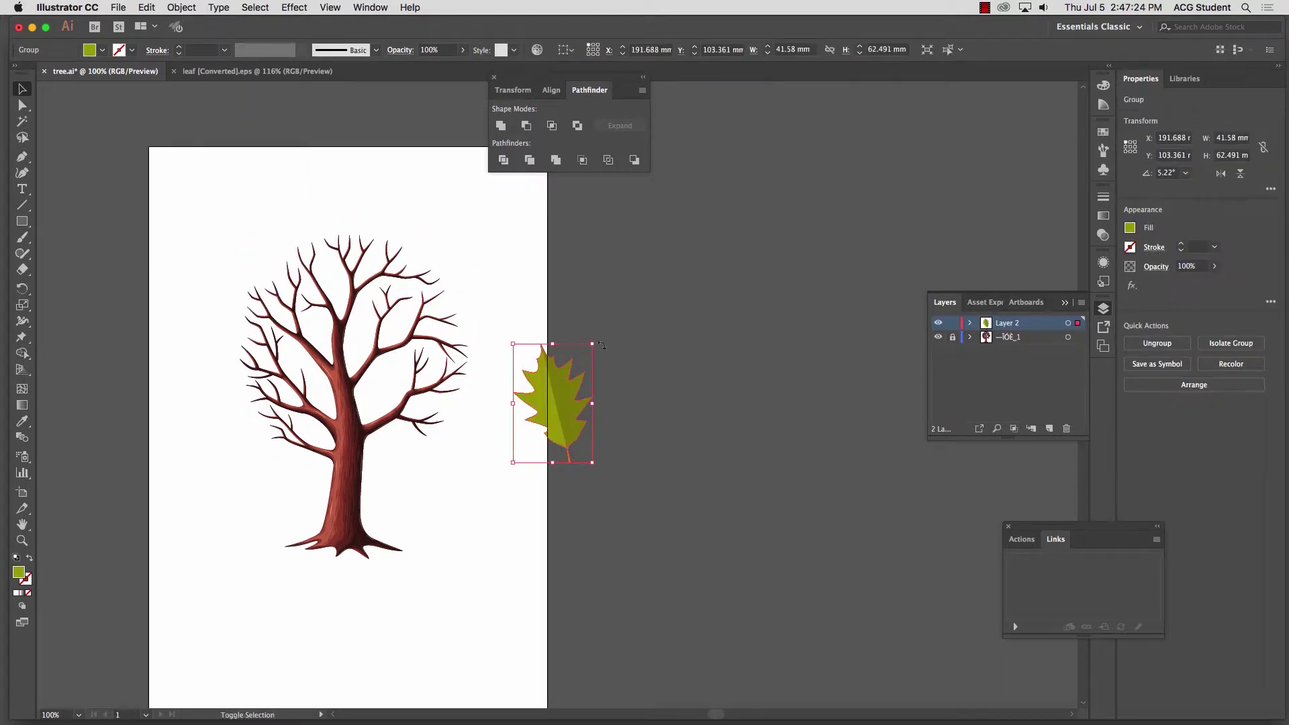
left_click_drag(592, 343, 175, 362)
left_click(592, 514)
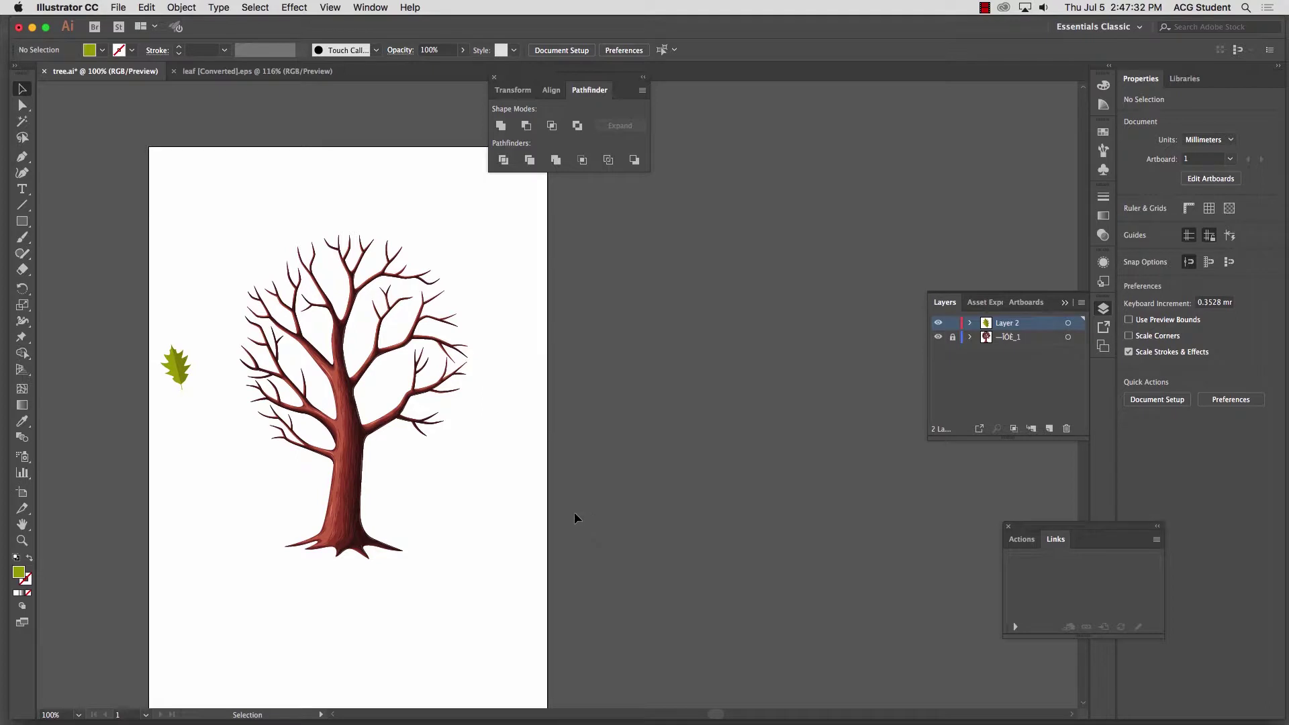
Detach the symbolism tools as a floating toolbar beside the artboard and dock the Pathfinder panel group at the right edge
left_click(24, 459)
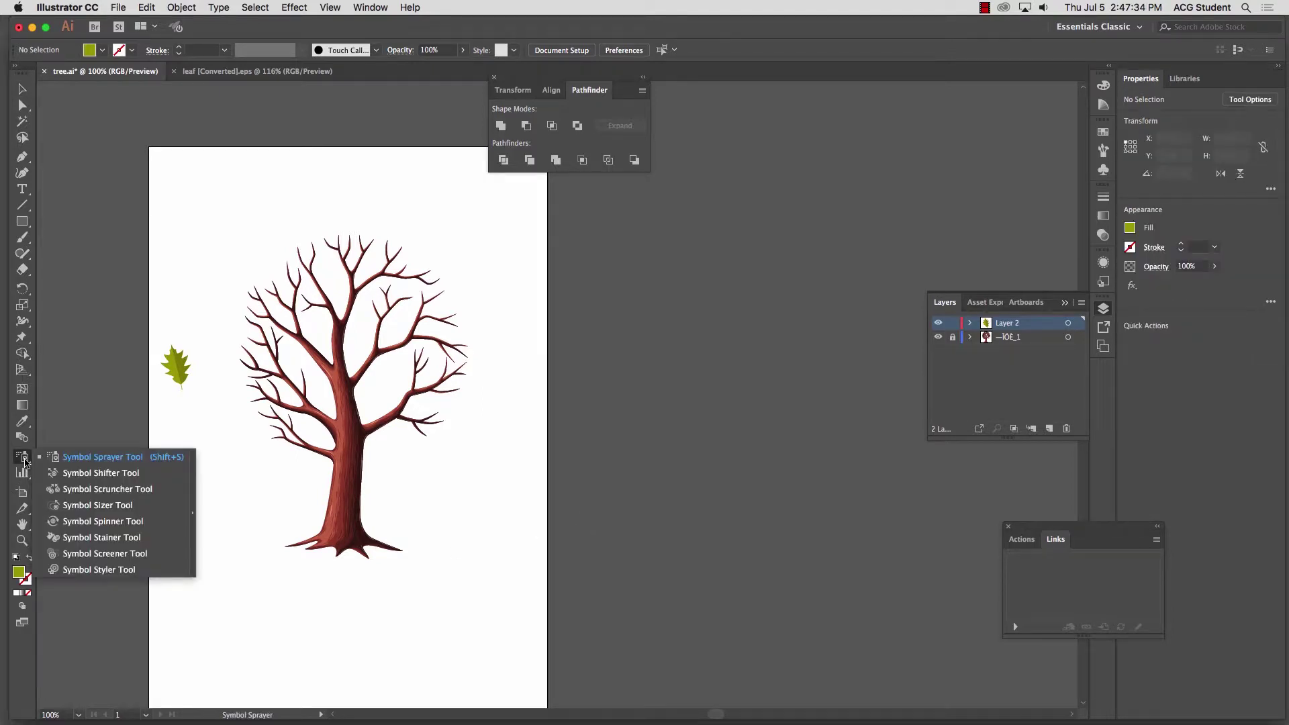
left_click(107, 489)
left_click(26, 461)
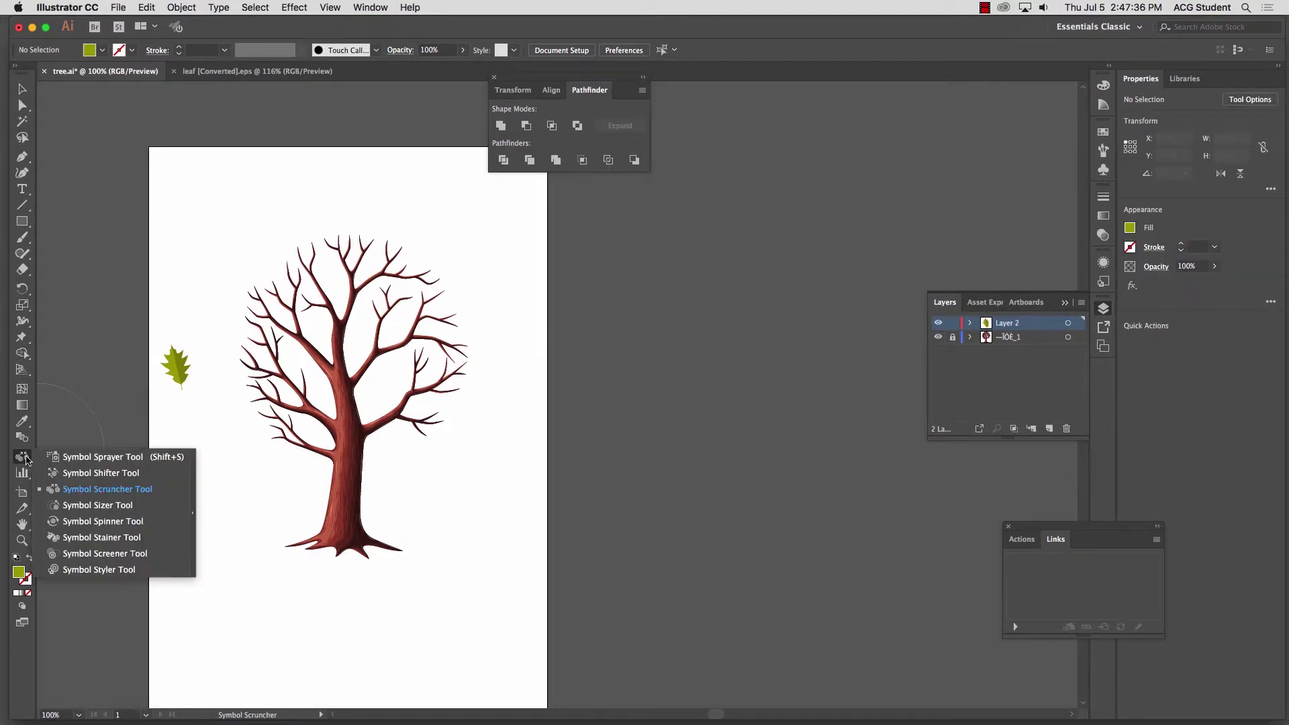
left_click(195, 497)
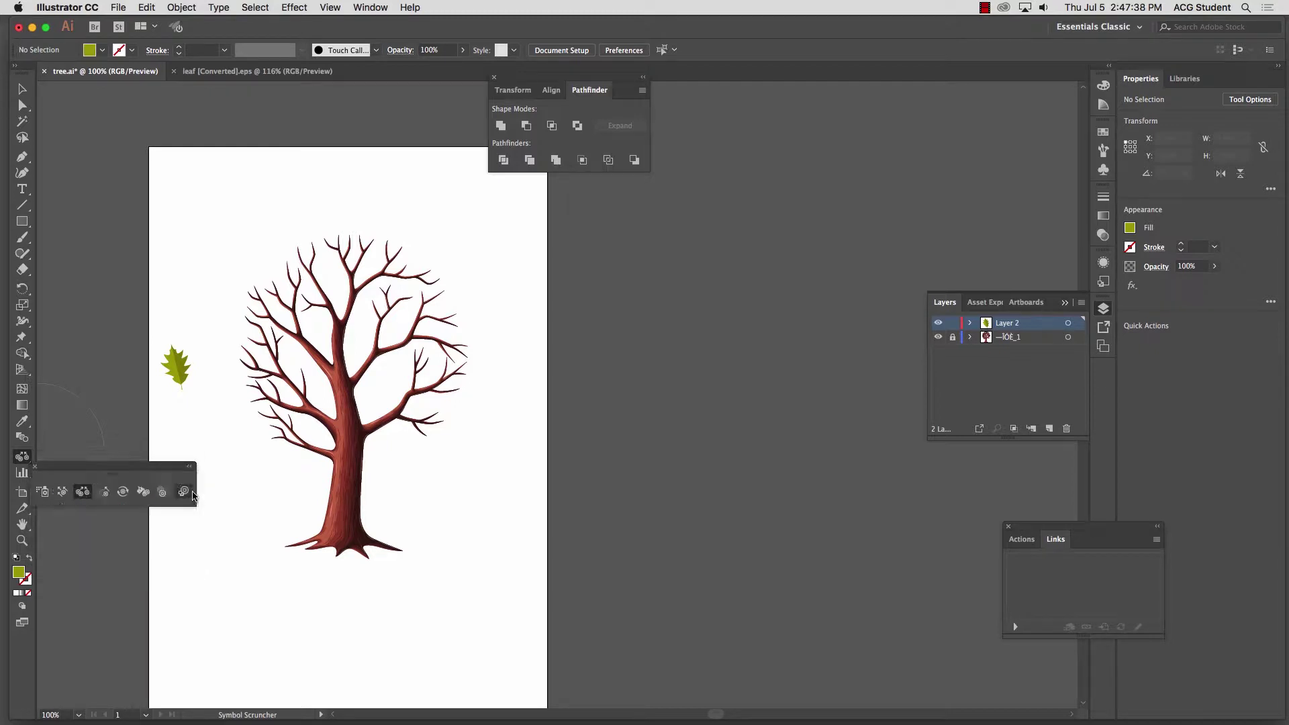
left_click_drag(138, 468, 871, 152)
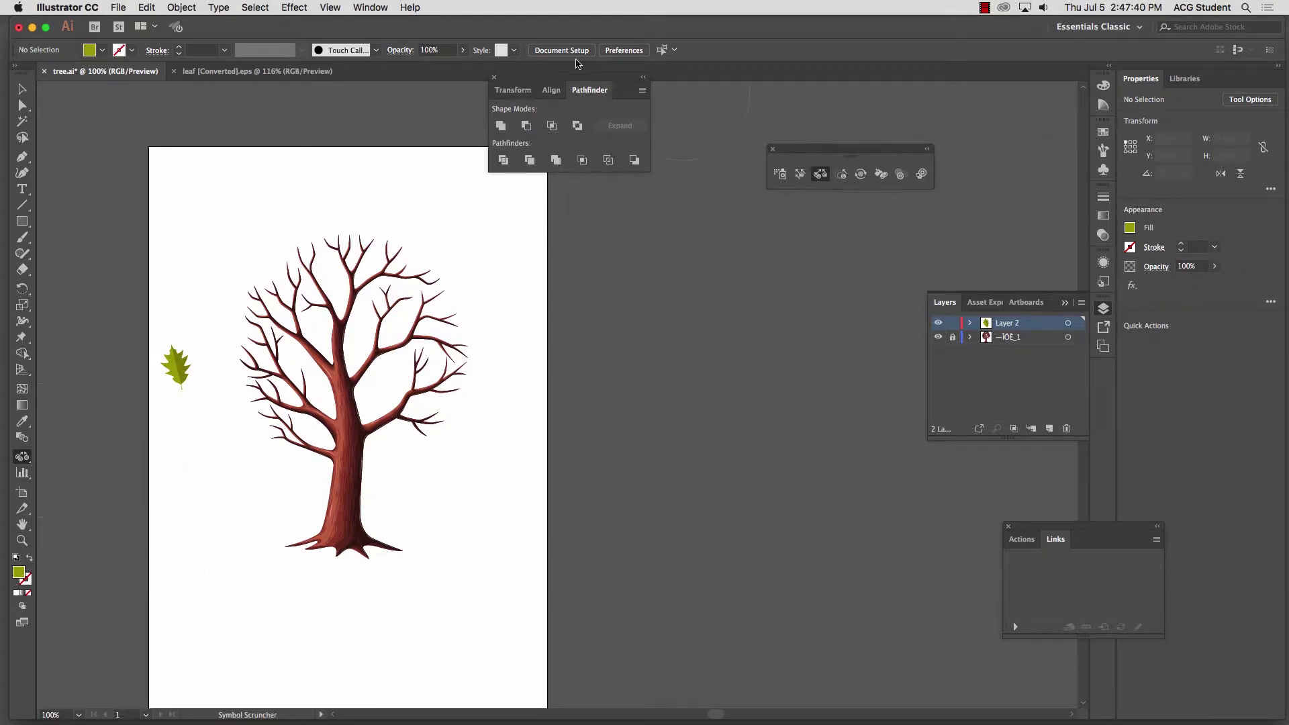
left_click_drag(552, 79, 1101, 369)
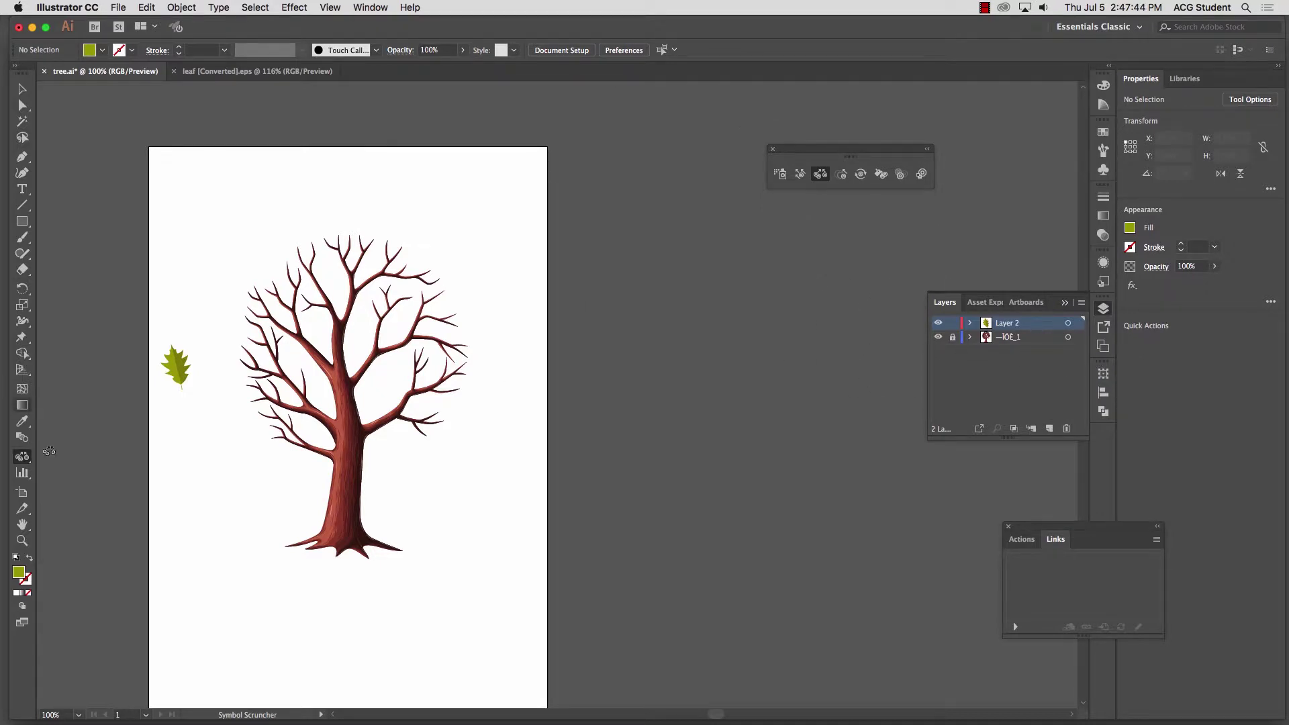
Try the Symbol Sprayer tool, return to the Selection tool, and display the Symbols panel
left_click(24, 460)
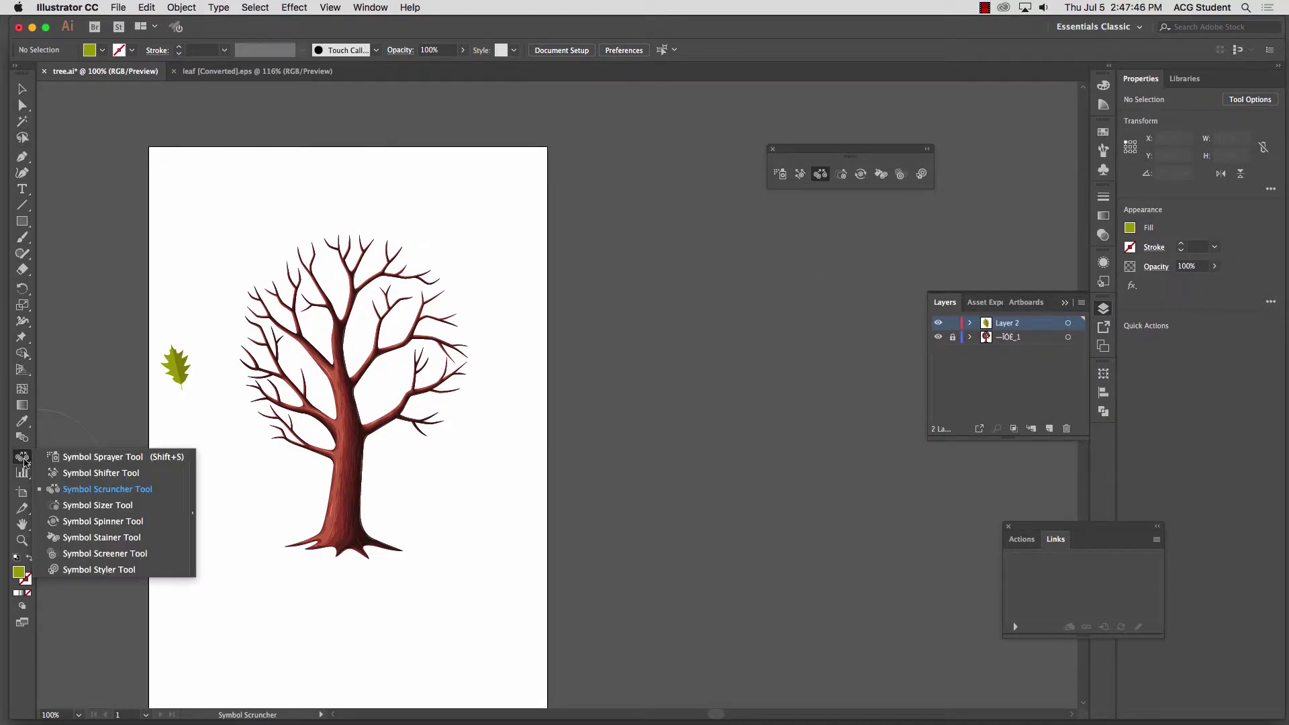
left_click(77, 457)
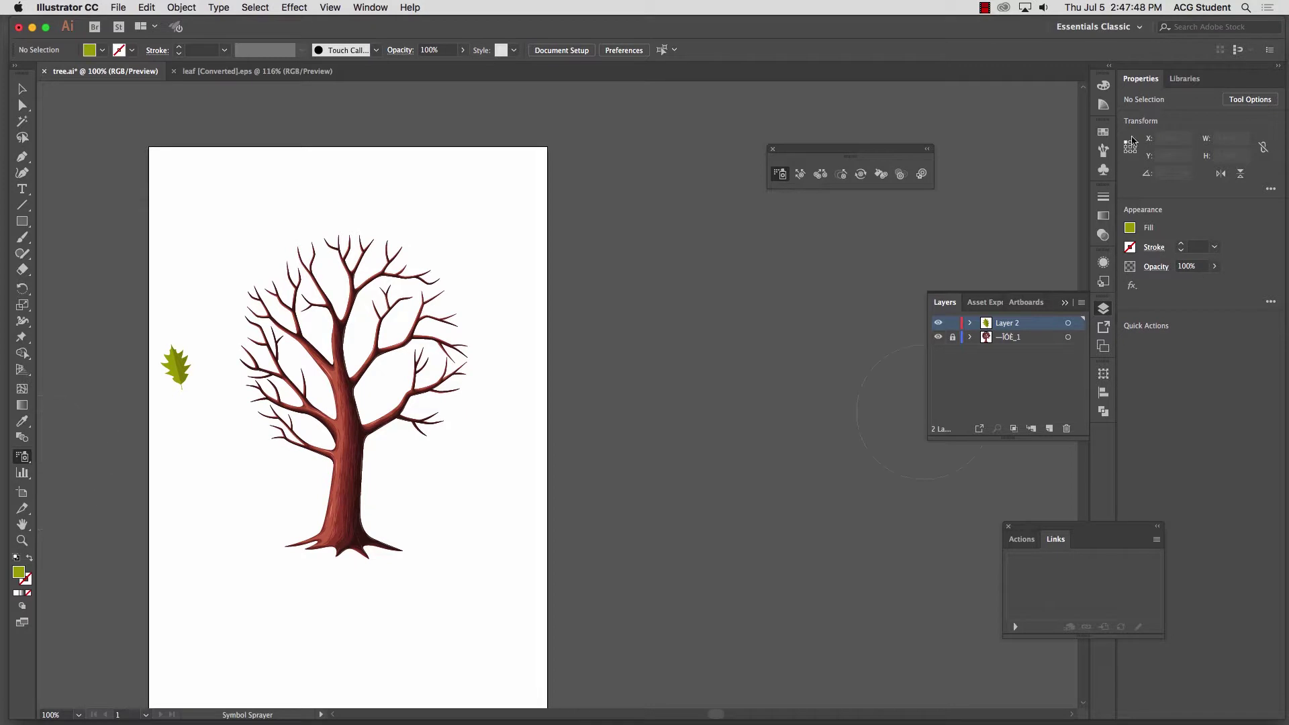
left_click(22, 88)
left_click(371, 7)
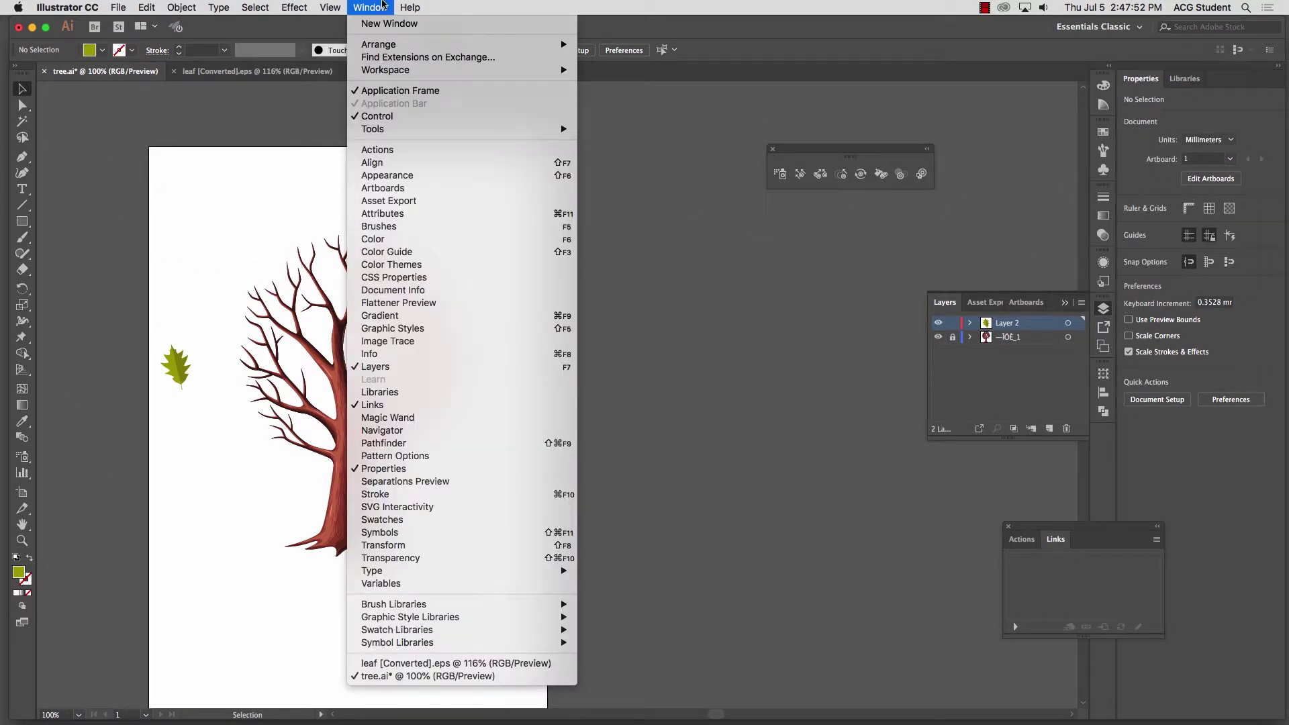
left_click(399, 532)
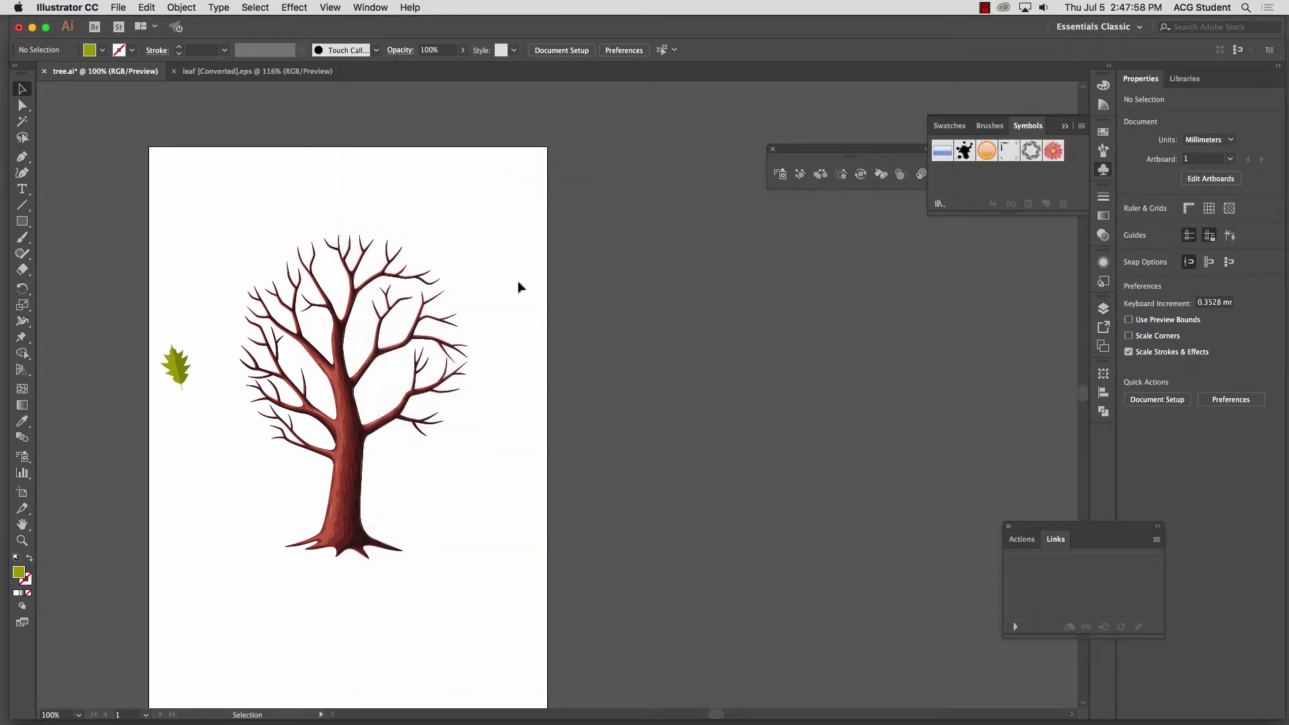
Create a dynamic symbol named leaf from the small green leaf, with the export type set to Graphic
left_click_drag(163, 332, 183, 403)
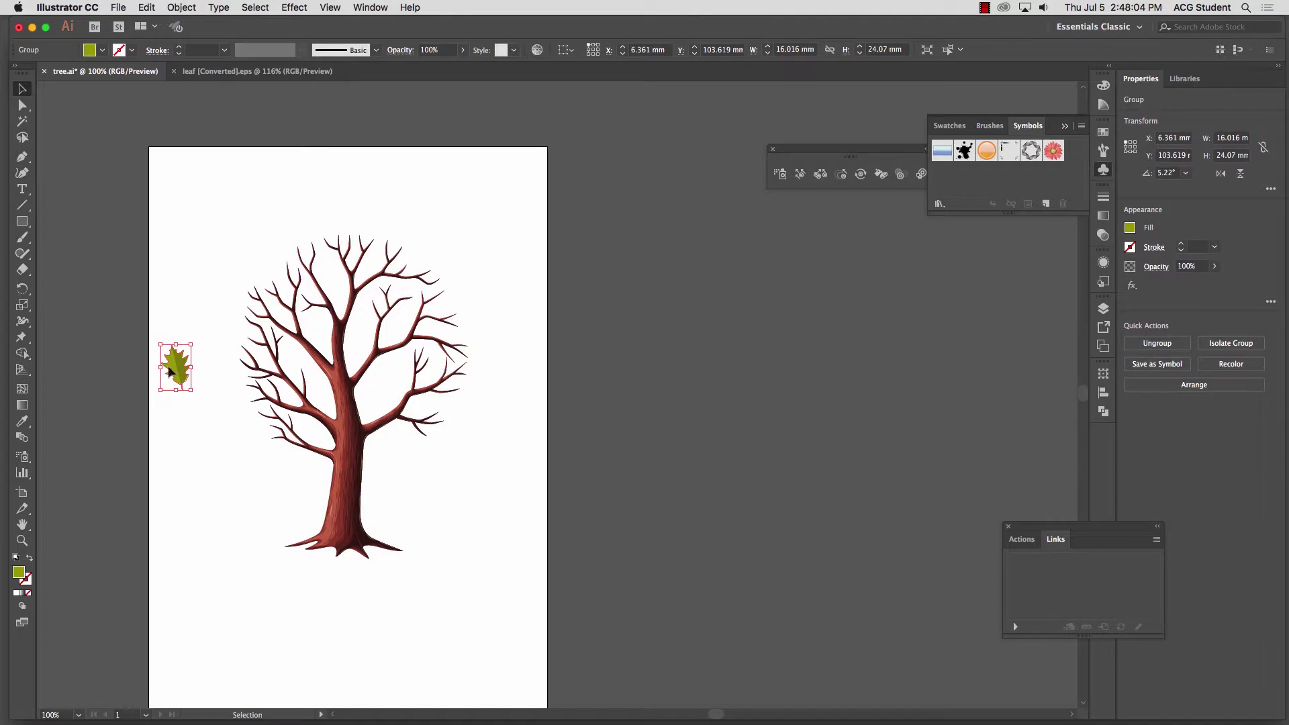
left_click_drag(178, 366, 1052, 176)
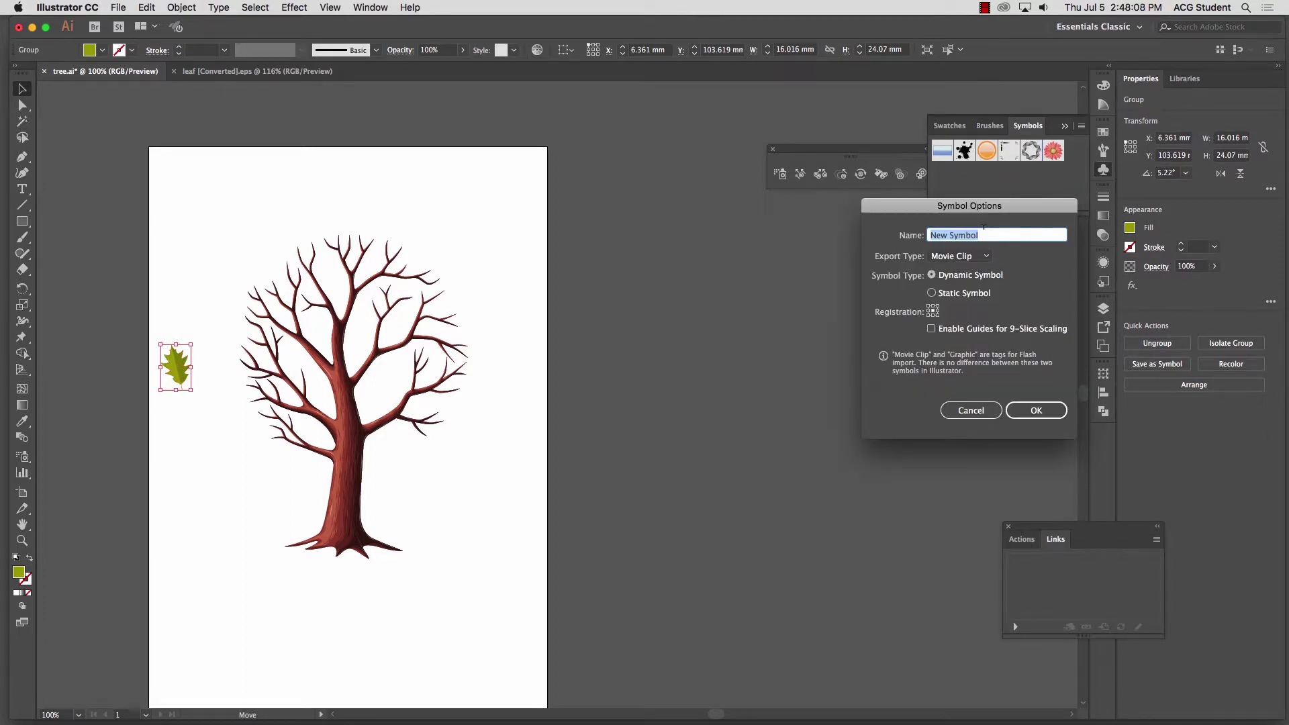
type("leaf")
left_click(956, 257)
left_click(961, 288)
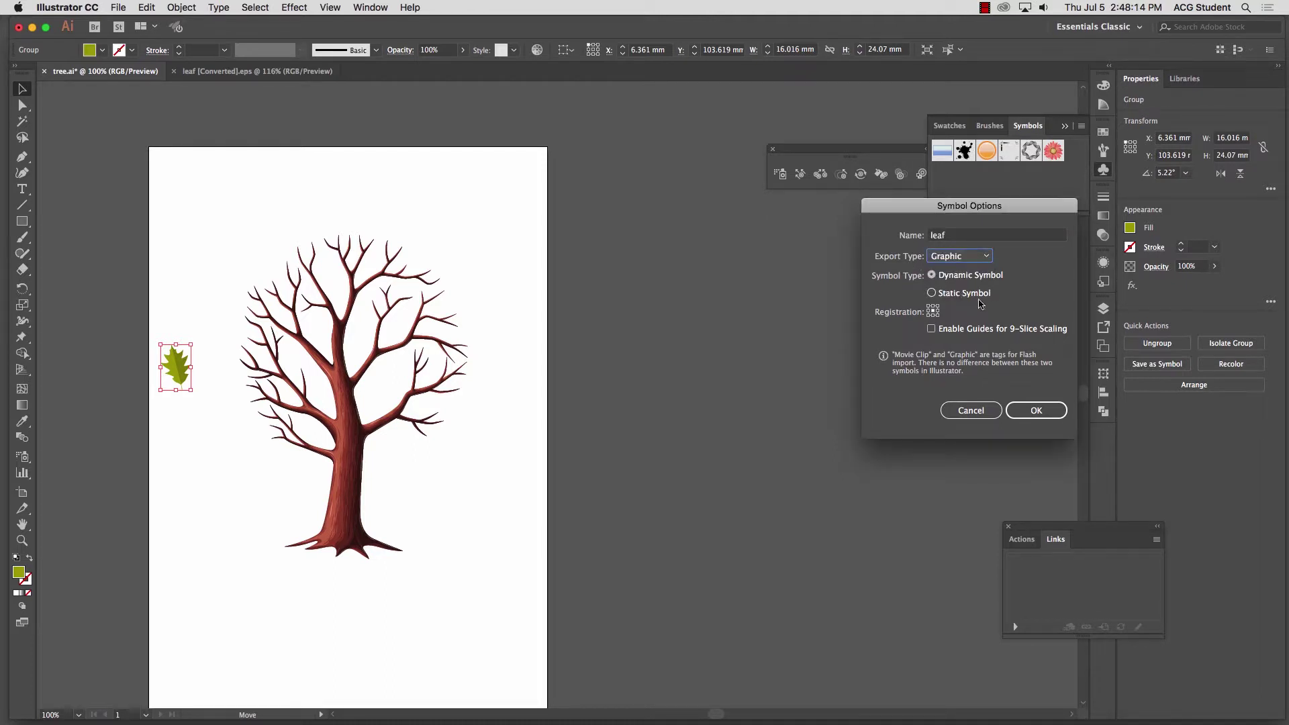
left_click(1035, 412)
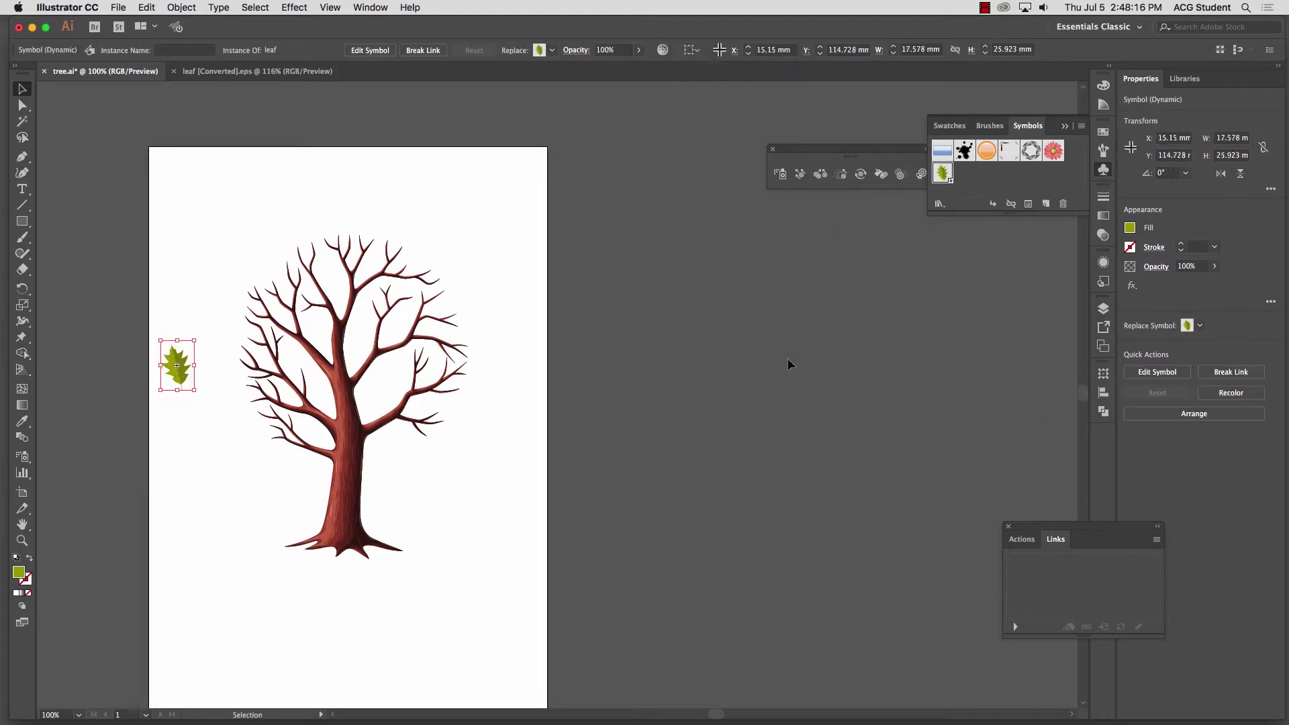
Move the original leaf off the artboard to the right and spray leaf symbols over the tree's branches
left_click_drag(180, 359, 810, 446)
left_click(253, 381)
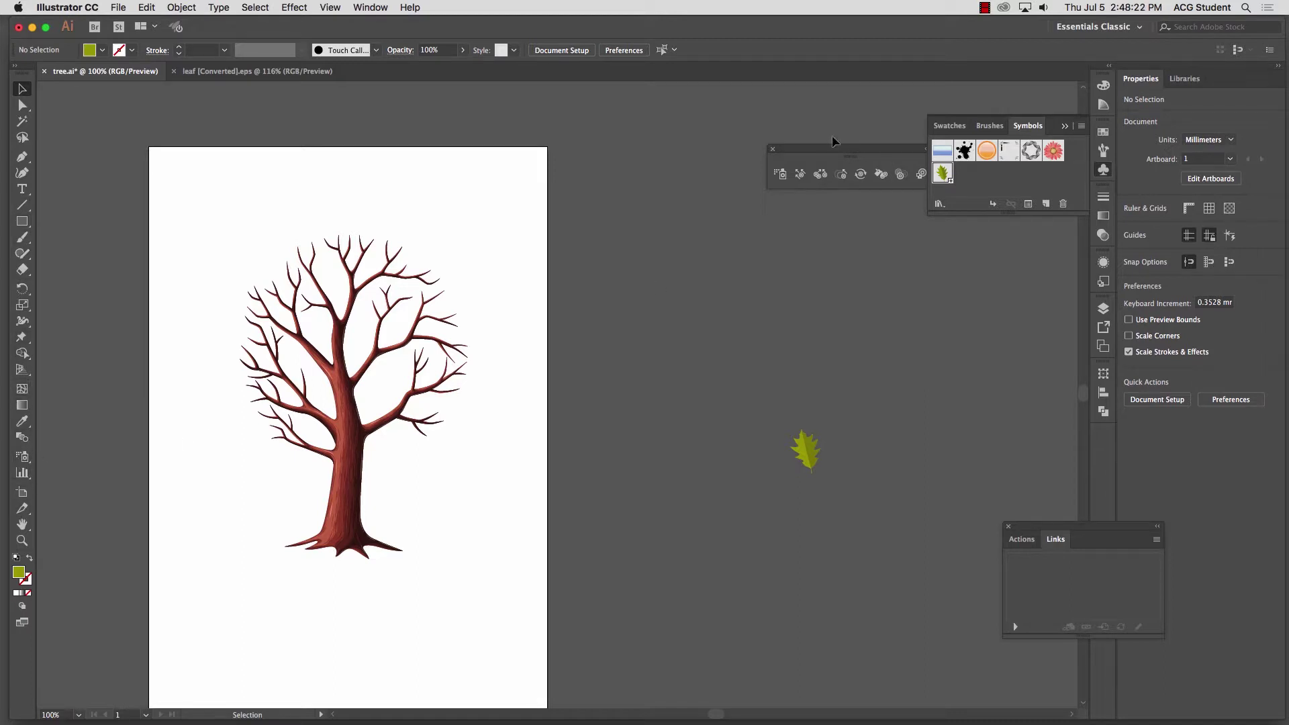
left_click(779, 174)
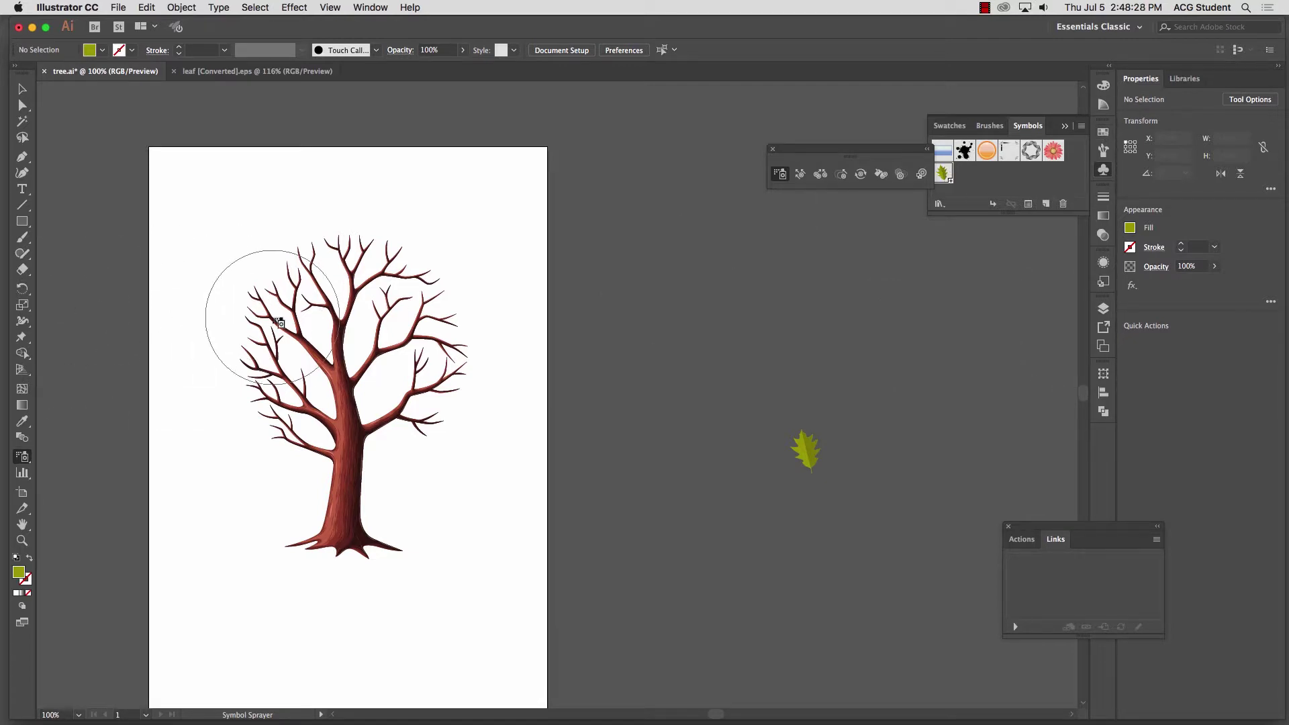
mouse_move(299, 296)
left_mouse_down()
mouse_move(296, 321)
mouse_move(239, 374)
mouse_move(268, 416)
mouse_move(436, 363)
left_mouse_up()
mouse_move(420, 270)
left_mouse_down()
mouse_move(402, 244)
mouse_move(432, 273)
mouse_move(445, 374)
mouse_move(423, 409)
mouse_move(380, 376)
mouse_move(430, 363)
mouse_move(403, 282)
mouse_move(347, 287)
mouse_move(342, 272)
left_mouse_up()
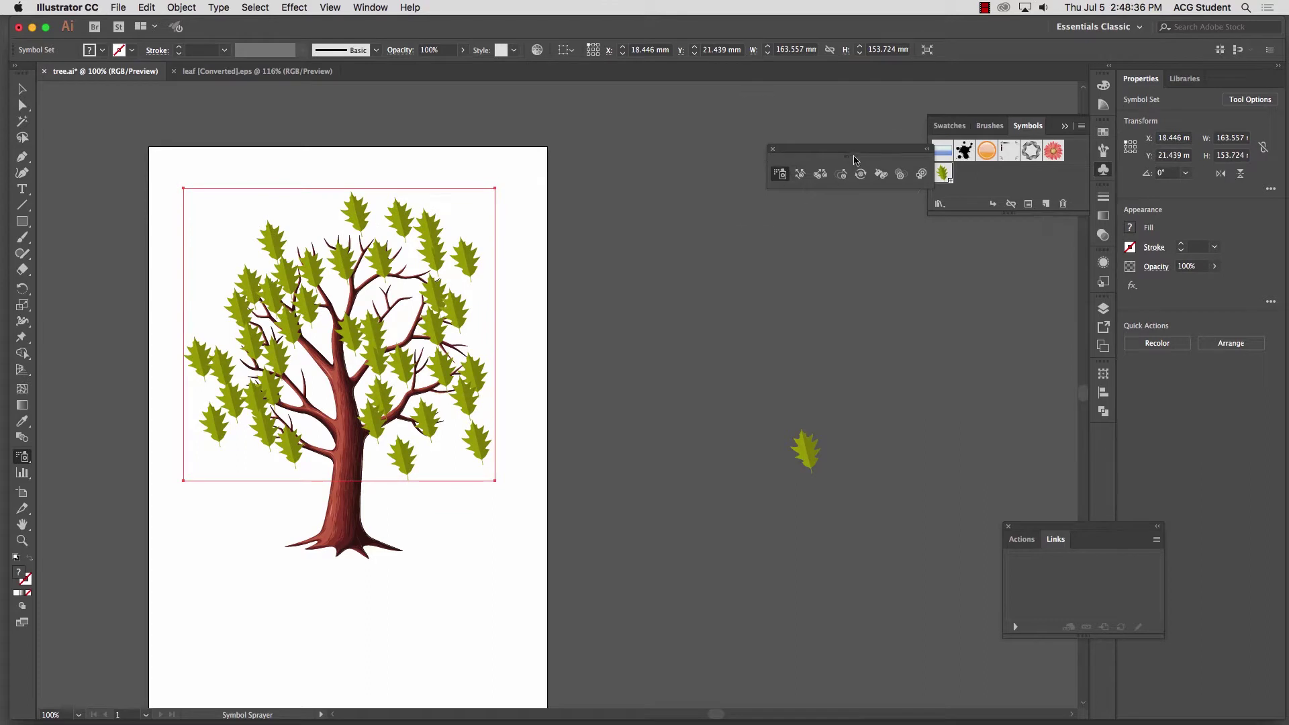
Shift the leaves around the upper crown with the Symbol Shifter and pull the set closer together with the Symbol Scruncher
left_click_drag(849, 153, 728, 148)
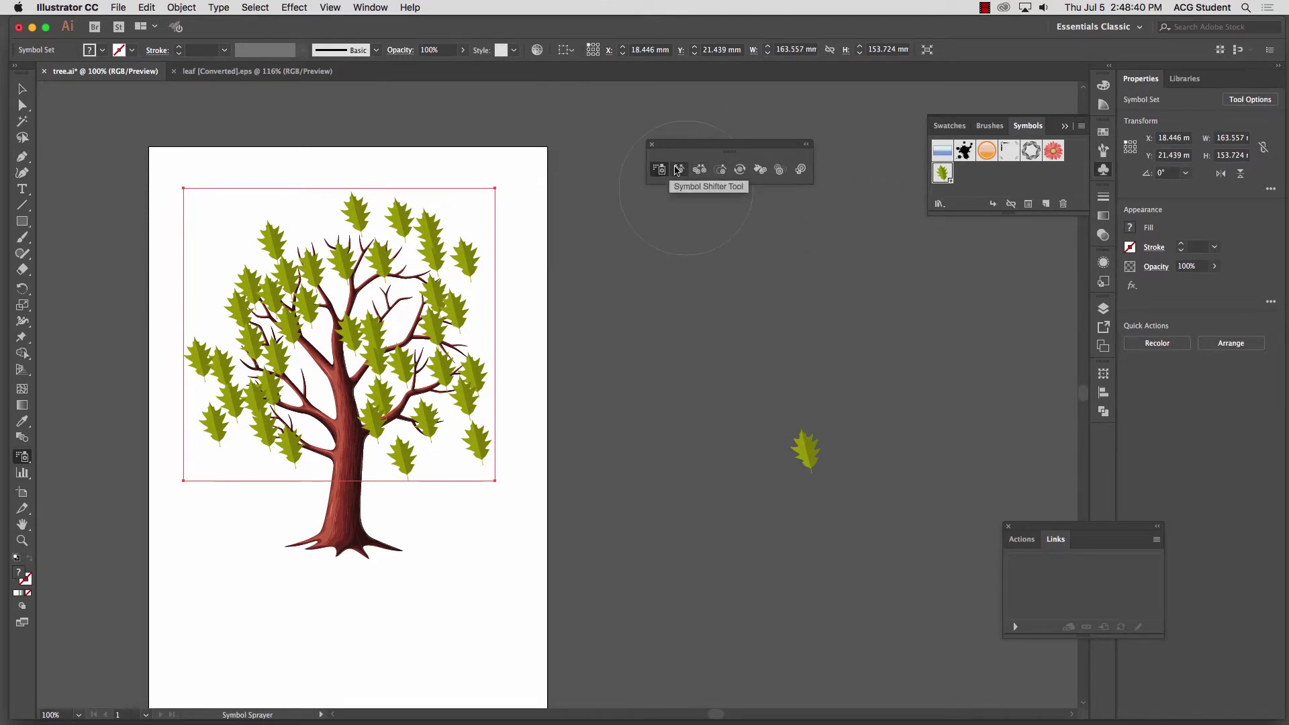
left_click(678, 170)
mouse_move(393, 214)
left_mouse_down()
mouse_move(432, 235)
mouse_move(404, 351)
mouse_move(369, 238)
mouse_move(313, 226)
mouse_move(267, 315)
mouse_move(233, 283)
left_mouse_up()
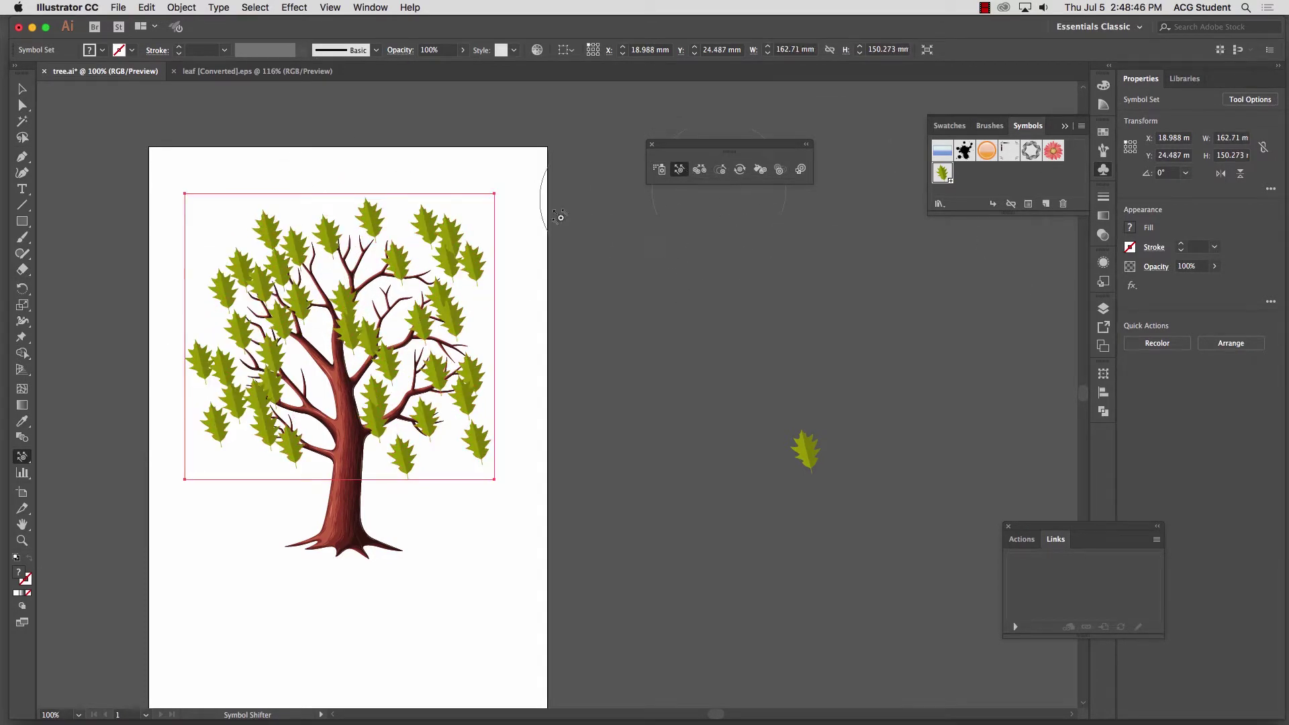
left_click_drag(403, 212, 433, 208)
left_click(699, 169)
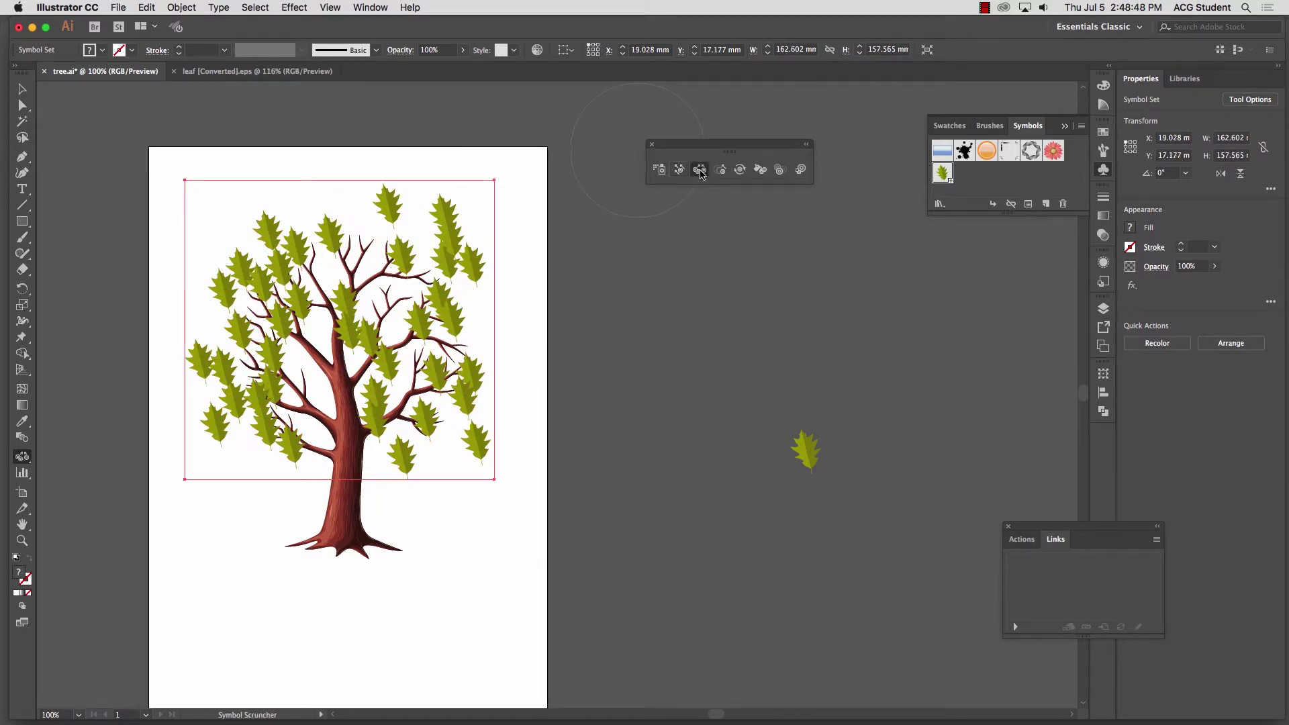
mouse_move(482, 269)
left_mouse_down()
mouse_move(438, 249)
mouse_move(324, 283)
mouse_move(293, 385)
left_mouse_up()
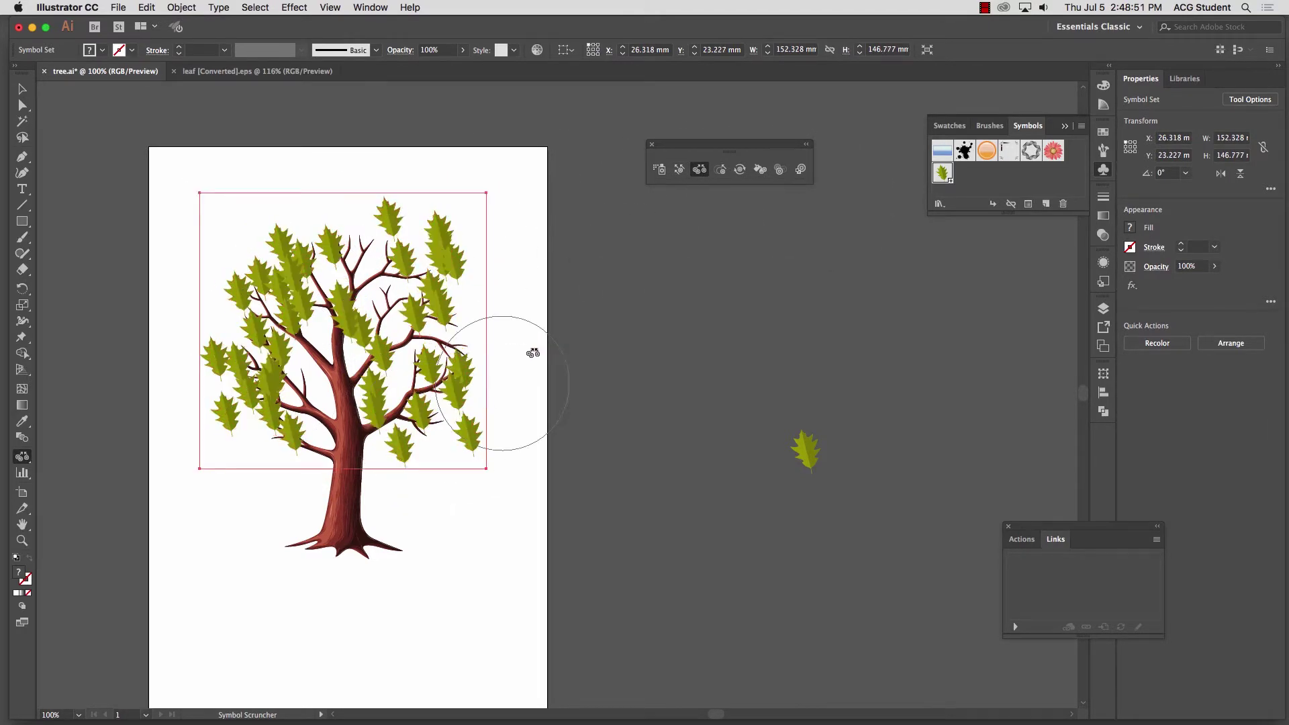
Enlarge the leaves in the upper-right part of the crown with the Symbol Sizer
left_click(719, 169)
left_click_drag(463, 255, 419, 275)
key("minus")
left_click(427, 279)
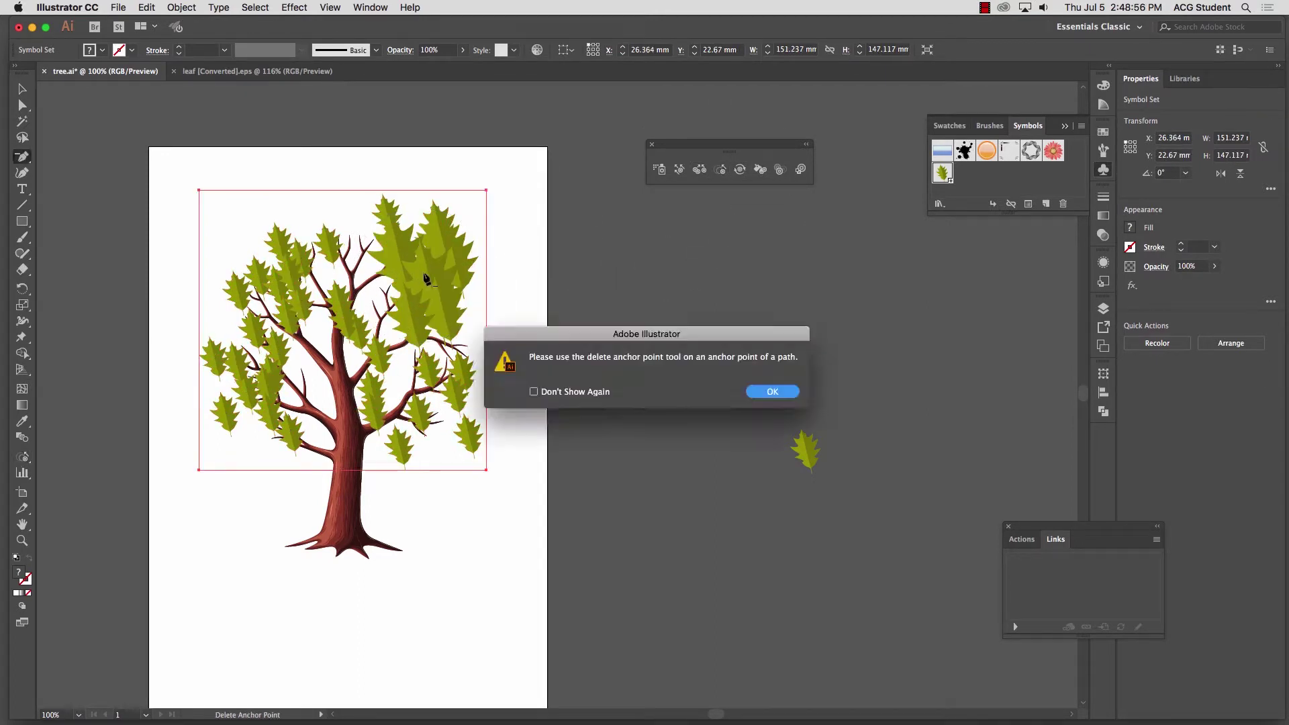
left_click(770, 391)
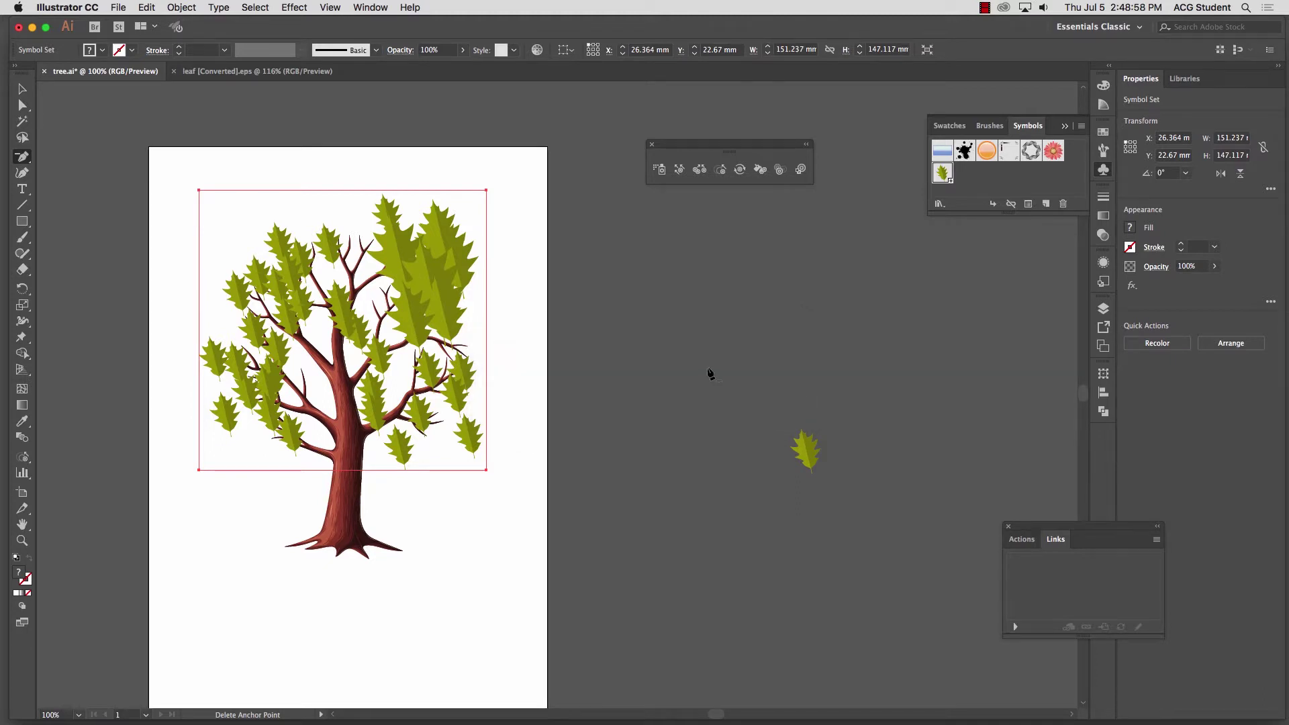
Spread the leaves apart around the enlarged upper-right cluster with the Symbol Scruncher
key("plus")
key("minus")
left_click(700, 169)
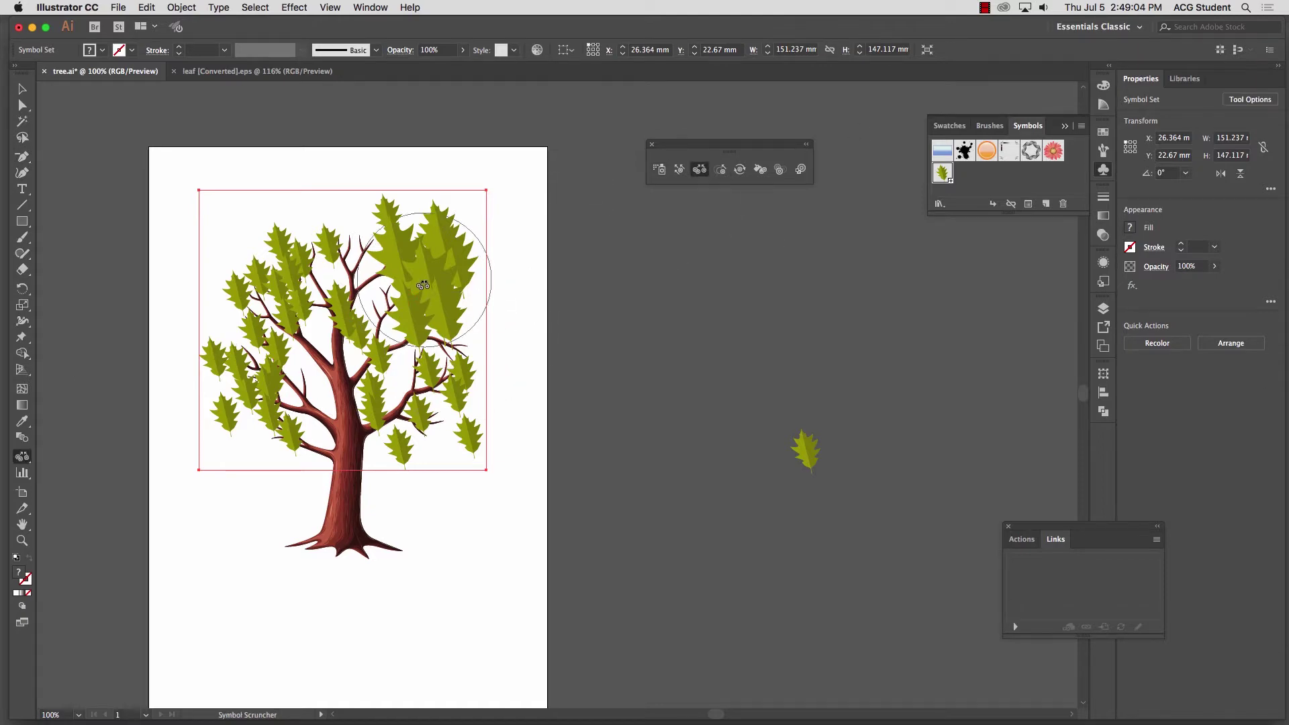
left_click_drag(475, 274, 437, 288)
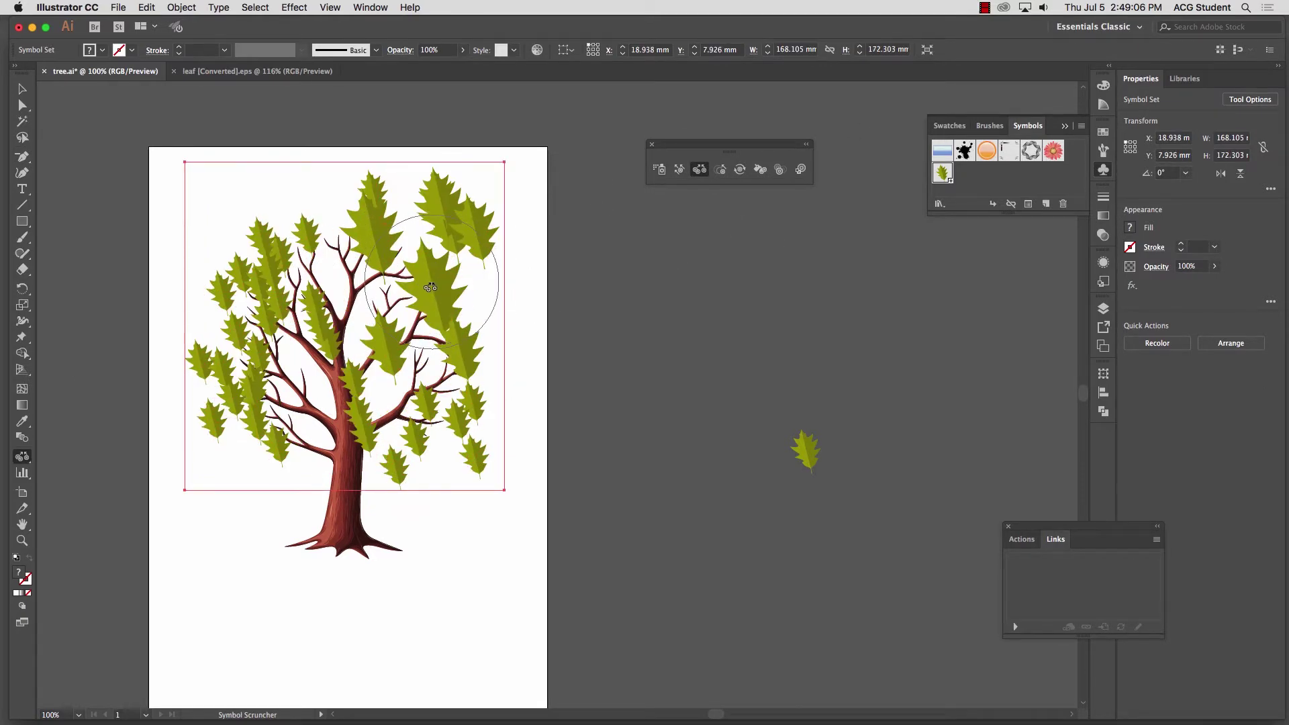
right_click(431, 287)
left_click(473, 376)
key("v")
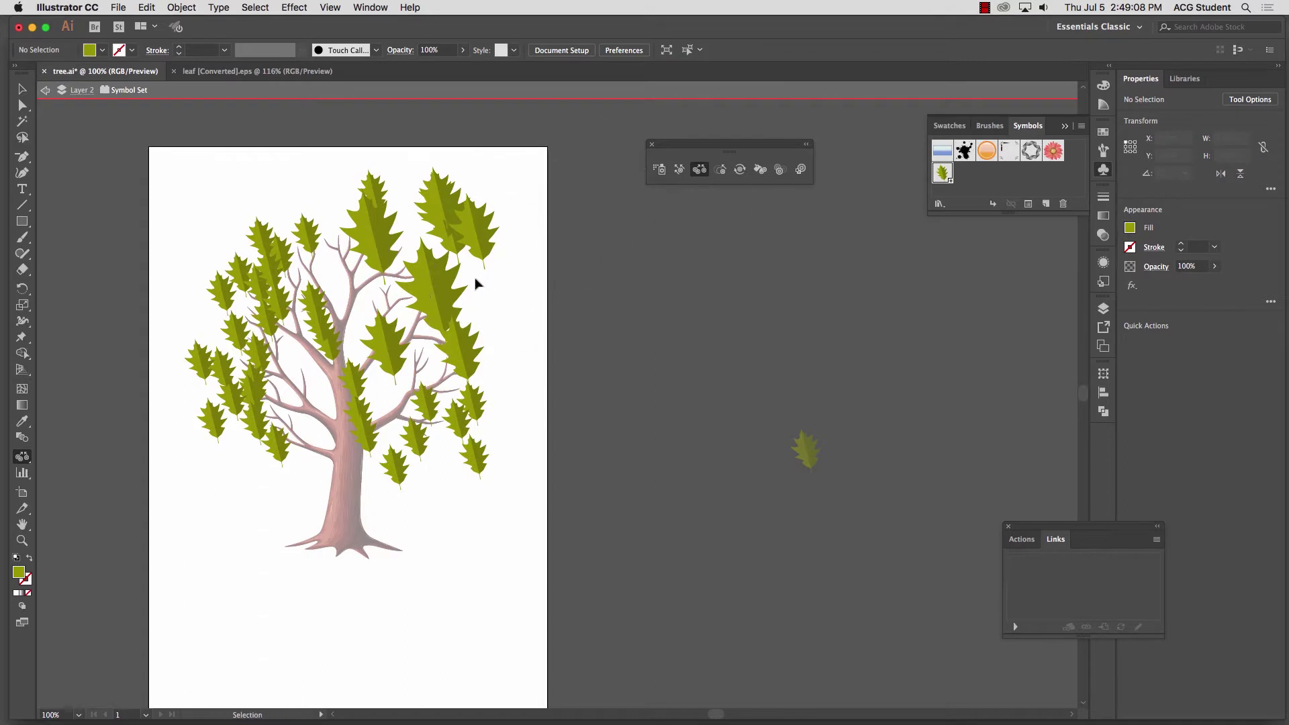
left_click(815, 382)
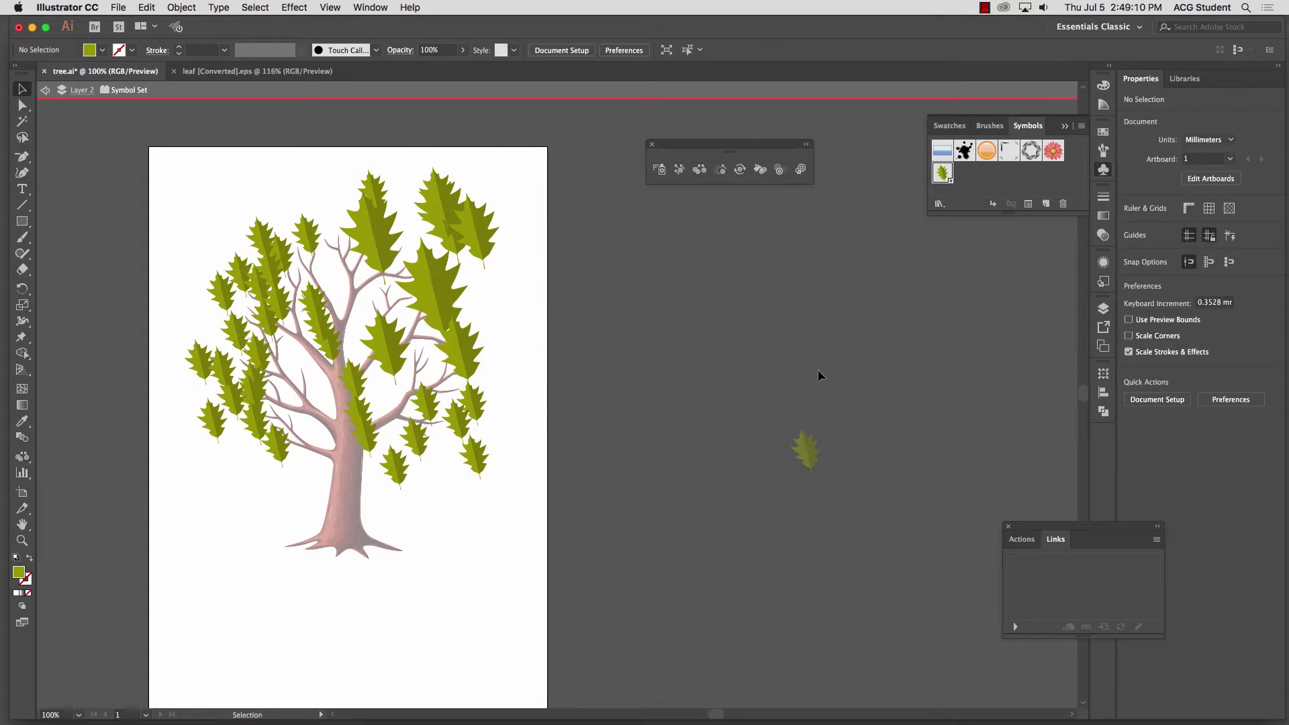
left_click(339, 92)
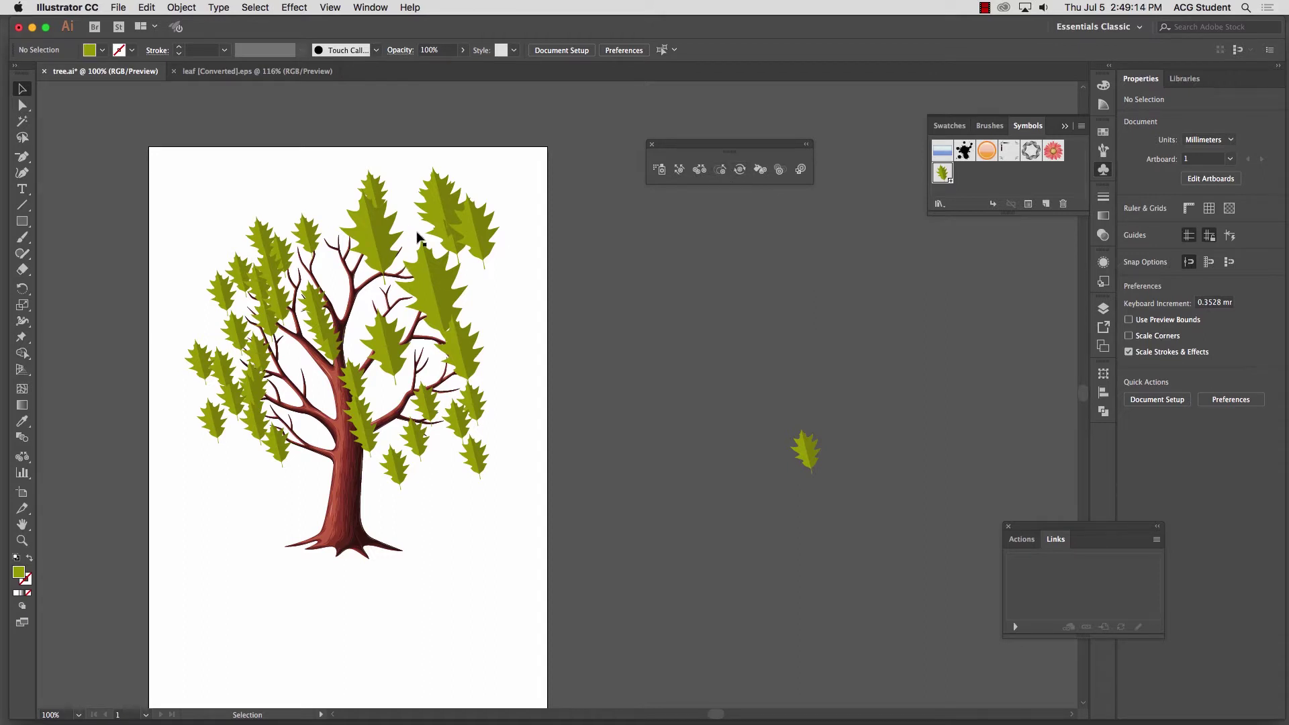
Select the leaf symbol set and rotate leaves across the upper crown and both sides of the tree with the Symbol Spinner
left_click(465, 205)
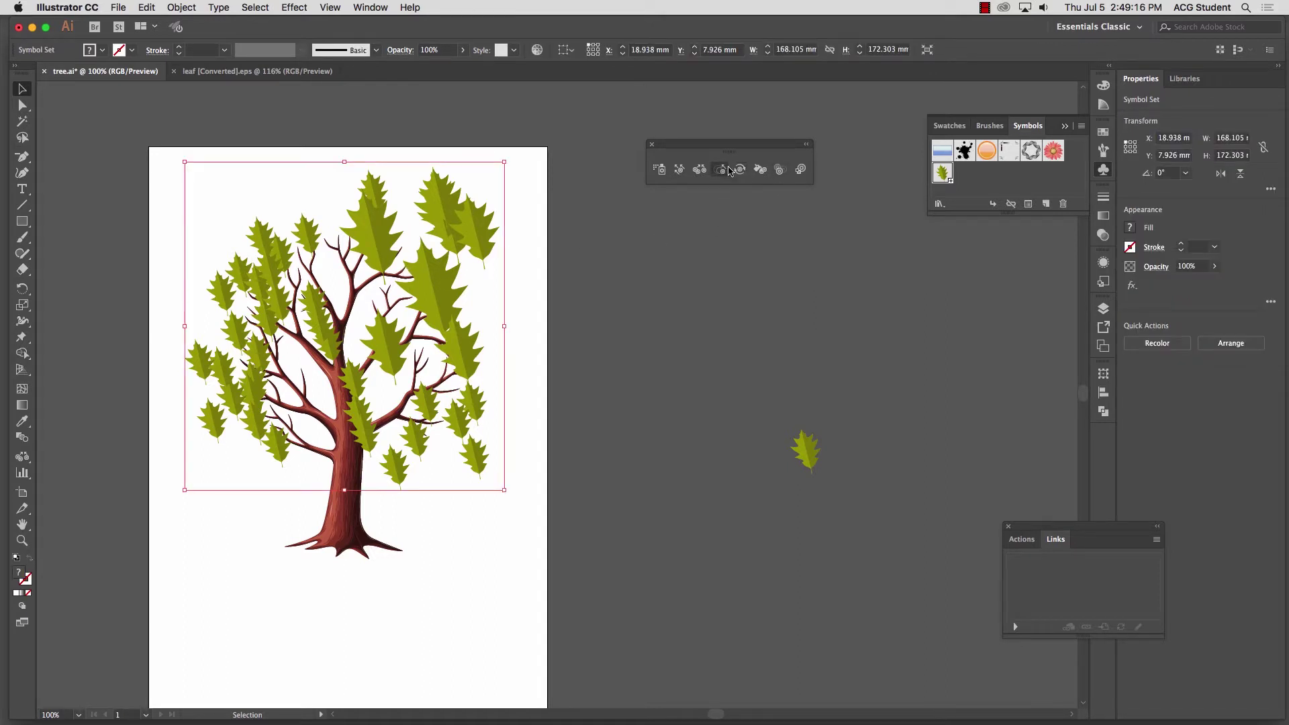
left_click(739, 169)
left_click_drag(466, 198, 447, 170)
mouse_move(436, 367)
left_mouse_down()
mouse_move(410, 377)
mouse_move(524, 383)
mouse_move(519, 442)
left_mouse_up()
mouse_move(435, 271)
left_mouse_down()
mouse_move(474, 278)
mouse_move(499, 317)
left_mouse_up()
left_click_drag(358, 211, 333, 215)
mouse_move(252, 302)
left_mouse_down()
mouse_move(232, 366)
mouse_move(236, 417)
mouse_move(291, 466)
mouse_move(315, 432)
mouse_move(243, 443)
left_mouse_up()
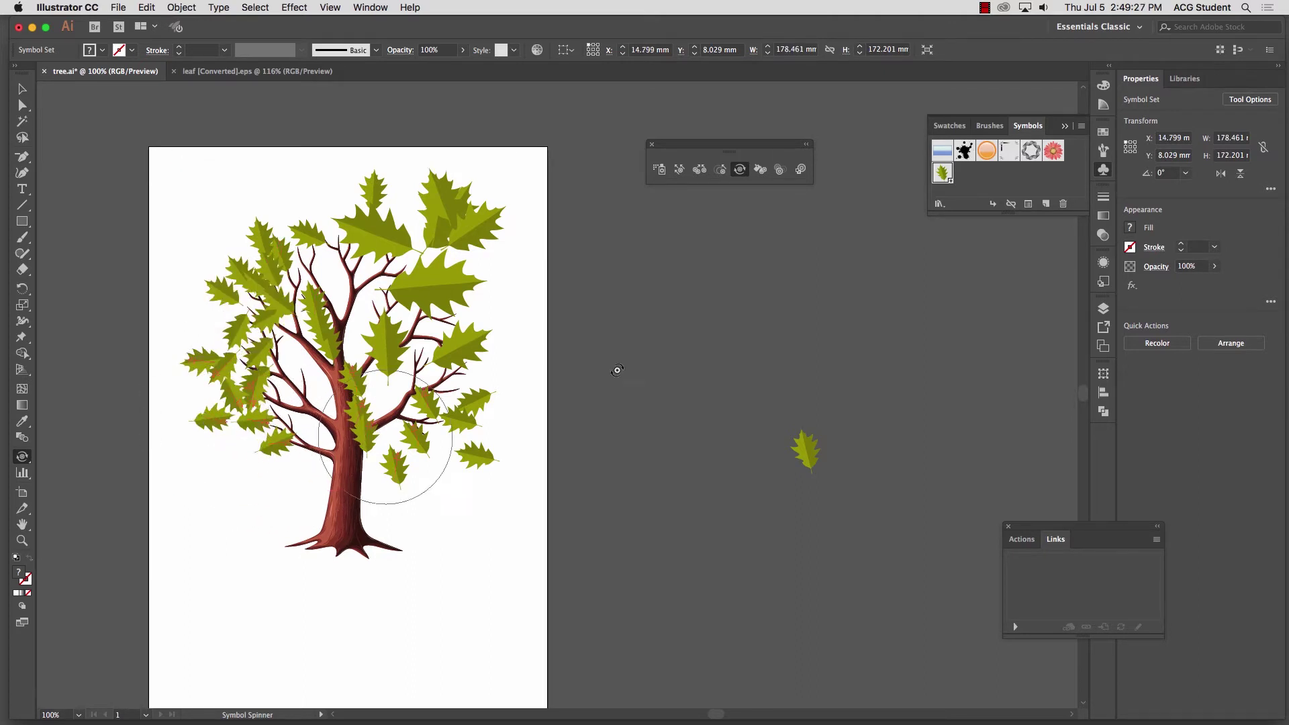
Tint most of the leaves across the crown with the orange swatch using the Symbol Stainer
left_click(762, 173)
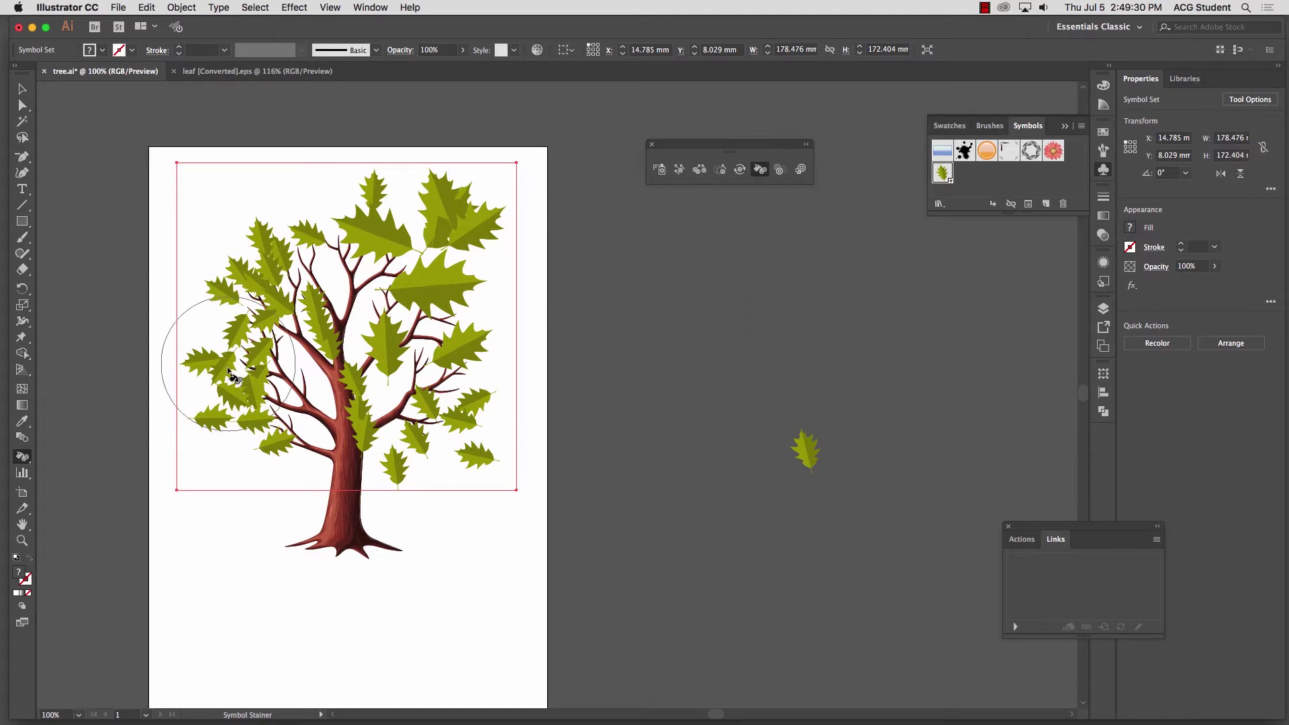
left_click(1104, 135)
left_click(1053, 191)
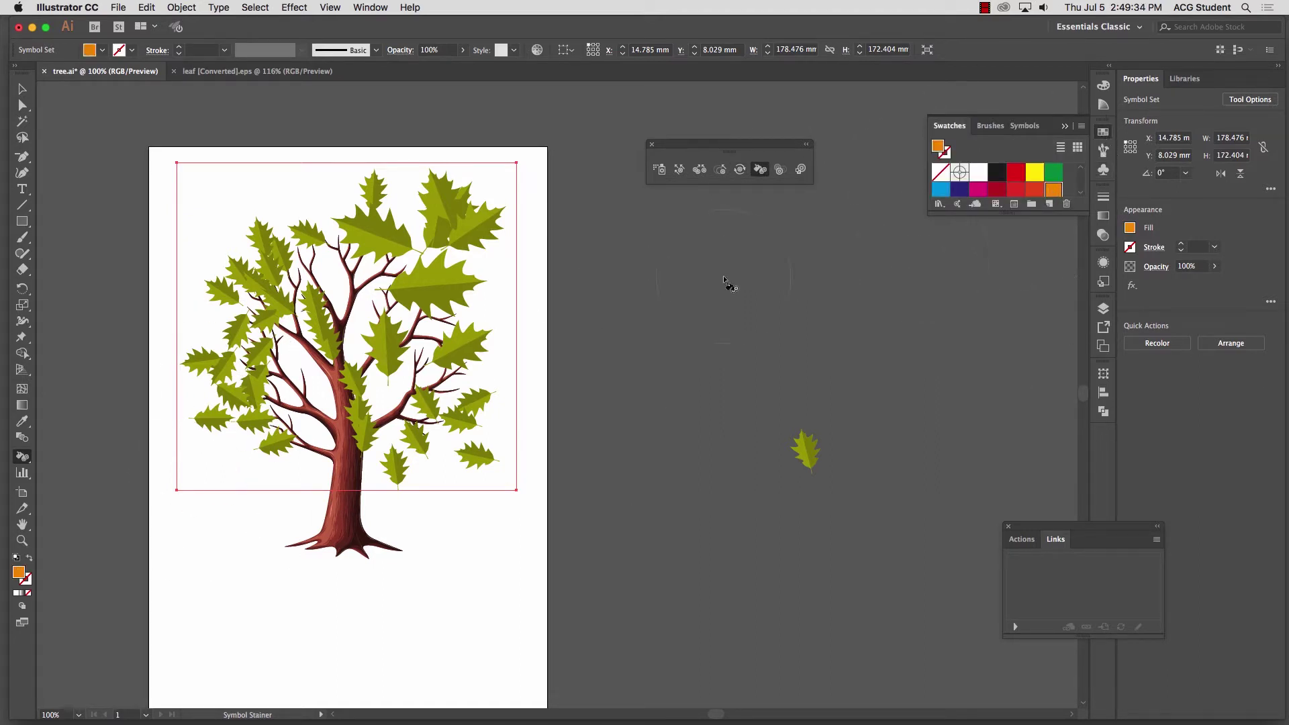
mouse_move(449, 262)
left_mouse_down()
mouse_move(438, 344)
mouse_move(374, 404)
mouse_move(242, 416)
left_mouse_up()
Stain the leaves in the middle and upper part of the crown yellow and show the full set of swatches
left_click(1037, 184)
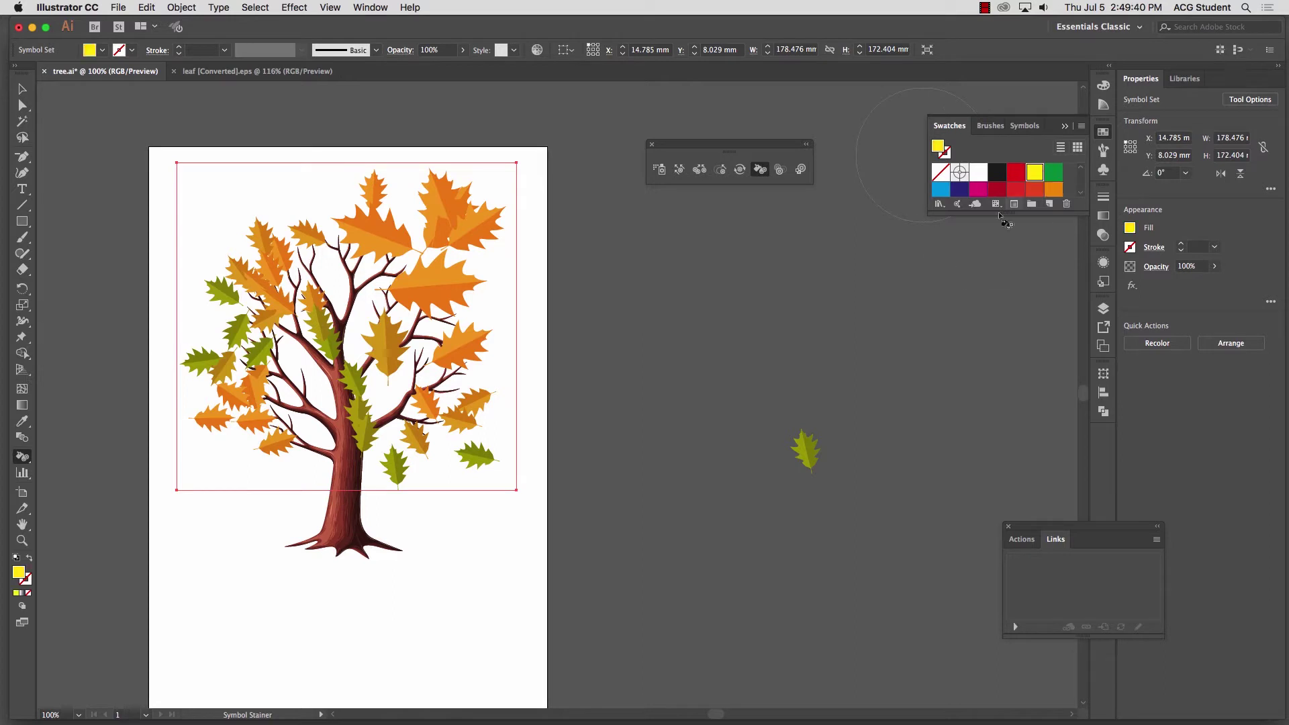
mouse_move(225, 315)
left_mouse_down()
mouse_move(360, 259)
mouse_move(376, 235)
left_mouse_up()
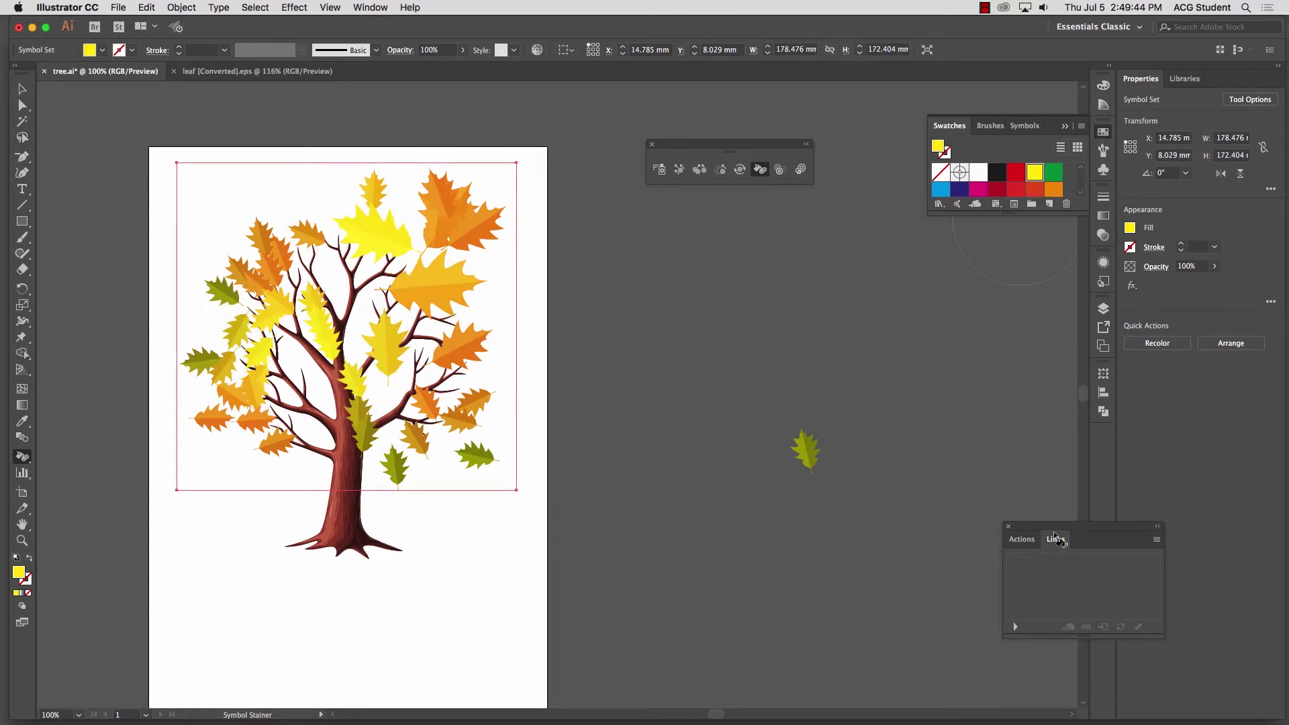
left_click_drag(1084, 211, 1084, 517)
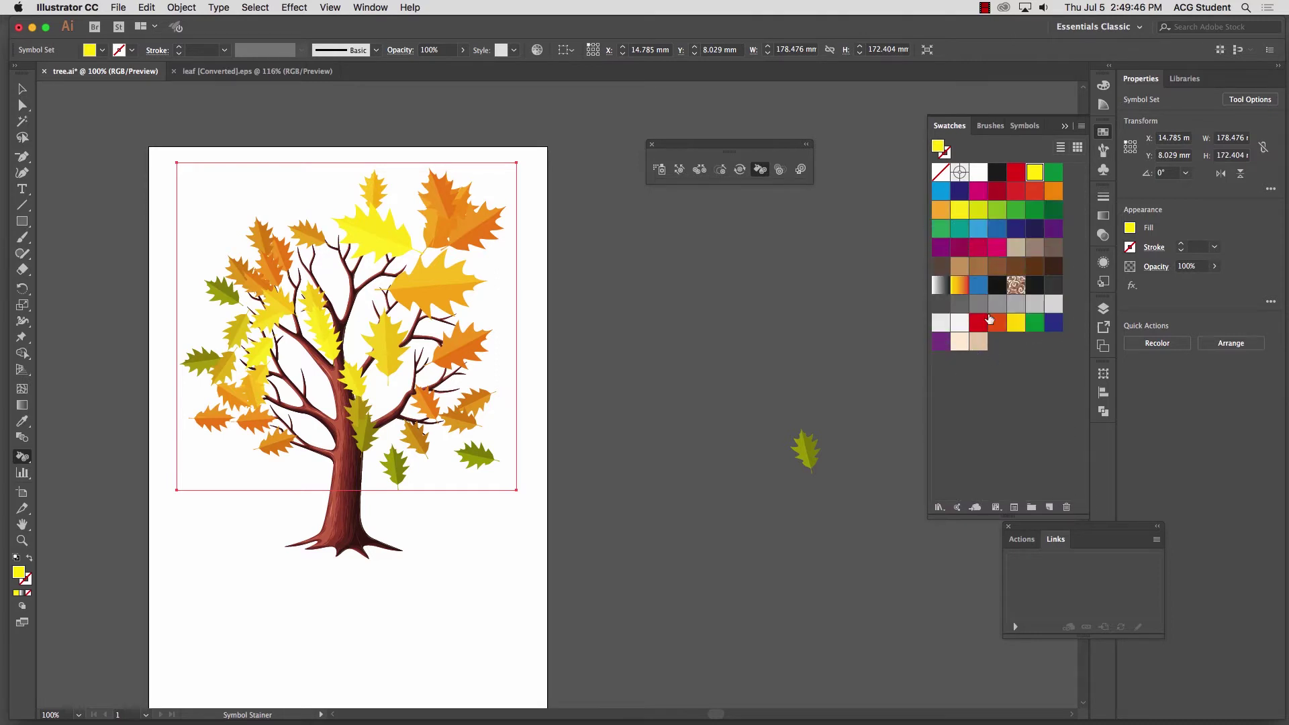
left_click_drag(379, 330, 418, 290)
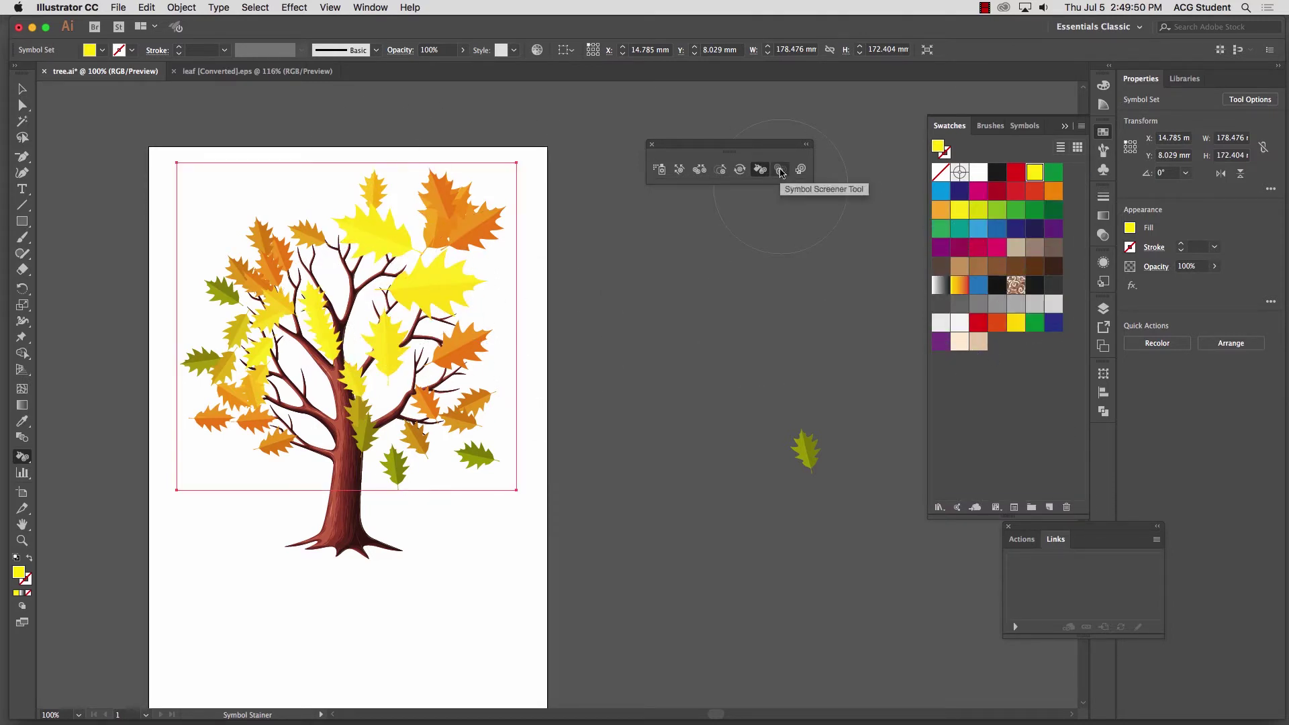
Make leaves around the outer crown semi-transparent with the Symbol Screener, then return to the Selection tool
left_click(781, 173)
mouse_move(486, 228)
left_mouse_down()
mouse_move(432, 216)
mouse_move(374, 230)
mouse_move(359, 444)
mouse_move(494, 451)
left_mouse_up()
mouse_move(164, 423)
left_mouse_down()
mouse_move(230, 245)
mouse_move(243, 393)
mouse_move(489, 446)
mouse_move(469, 402)
left_mouse_up()
left_click(22, 90)
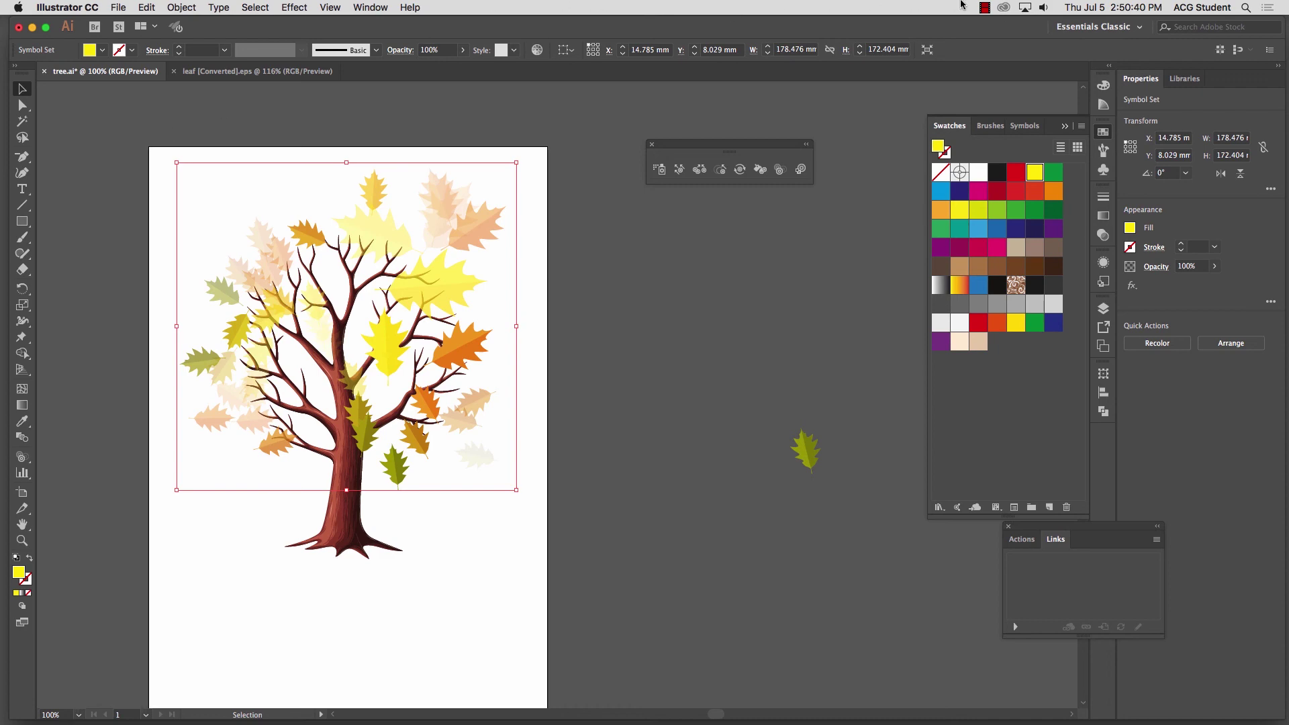
left_click(985, 8)
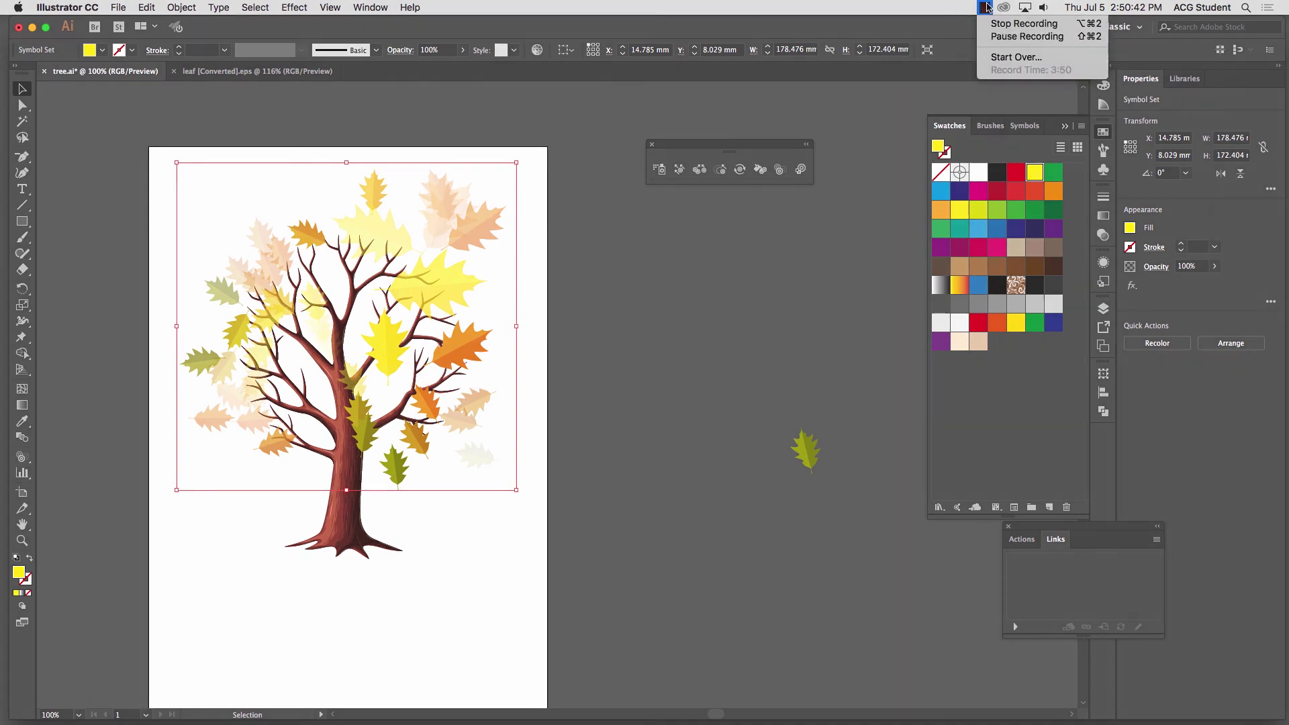